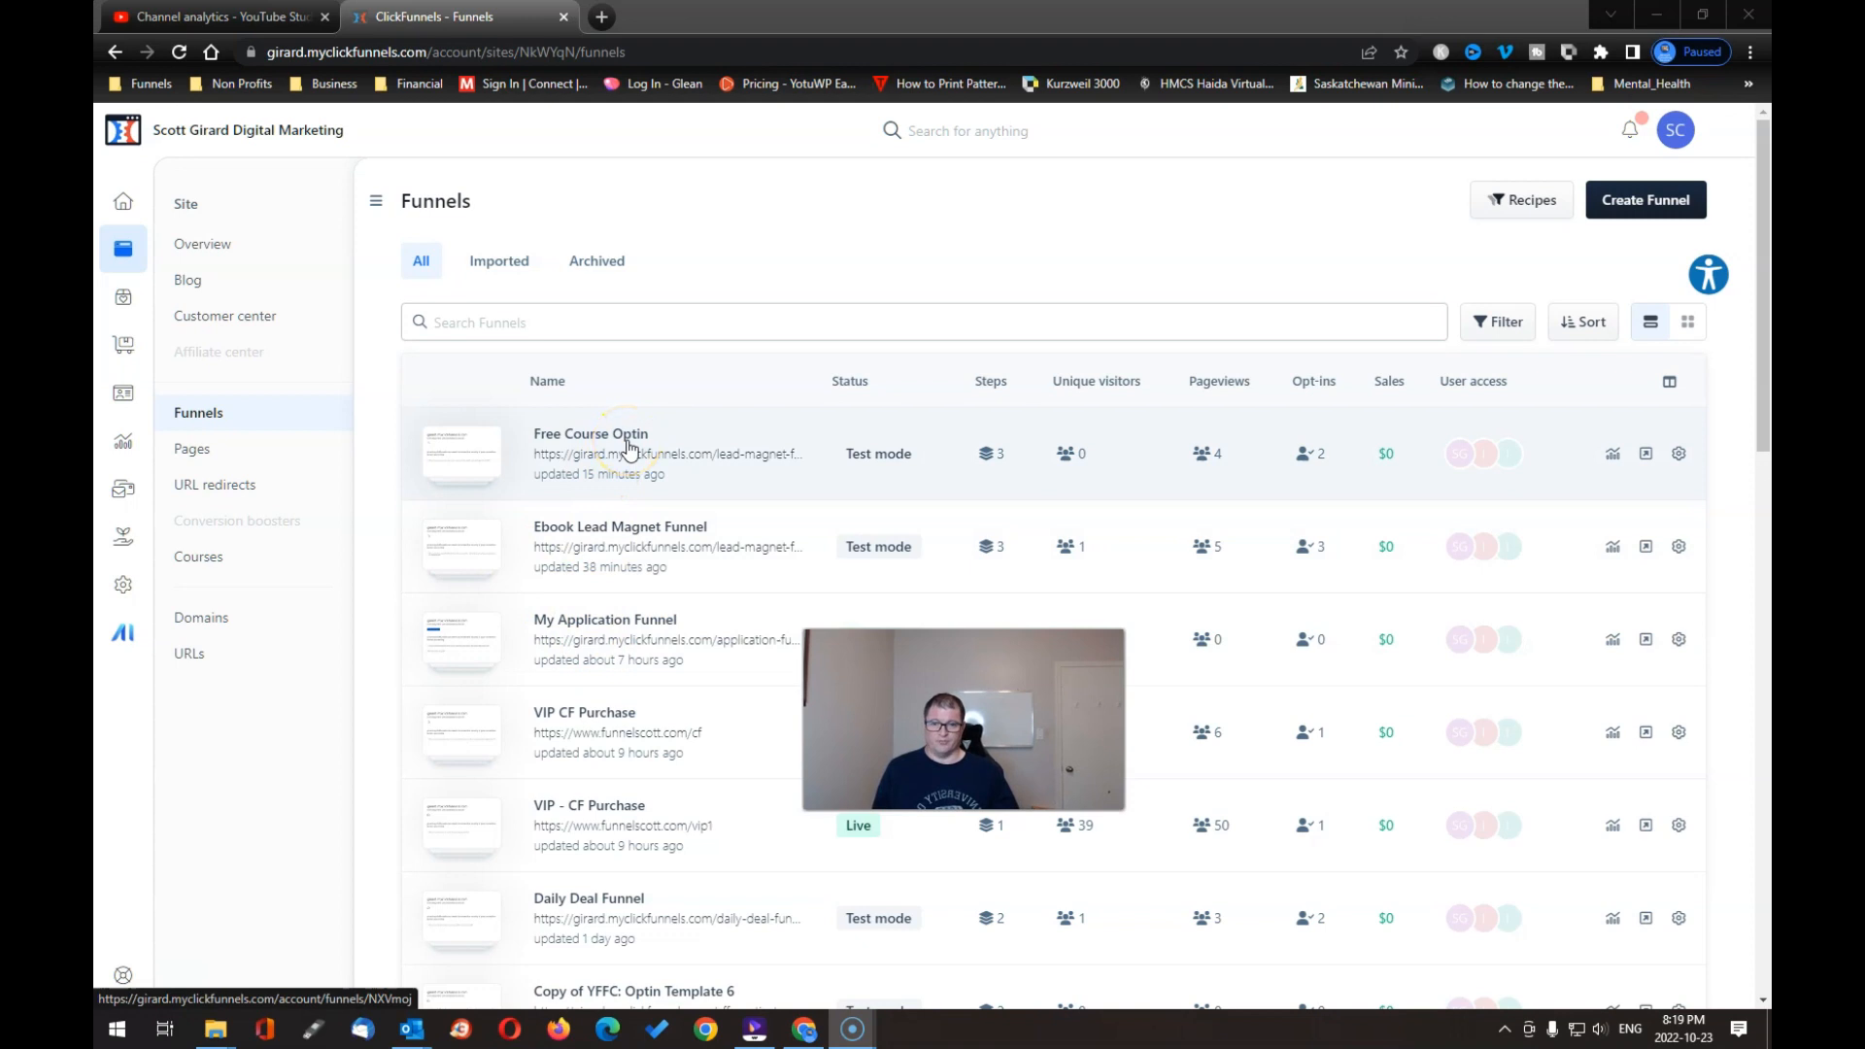
Step: Open the Free Course Optin funnel and bring up the workflow chooser for My Course Optin
click(607, 442)
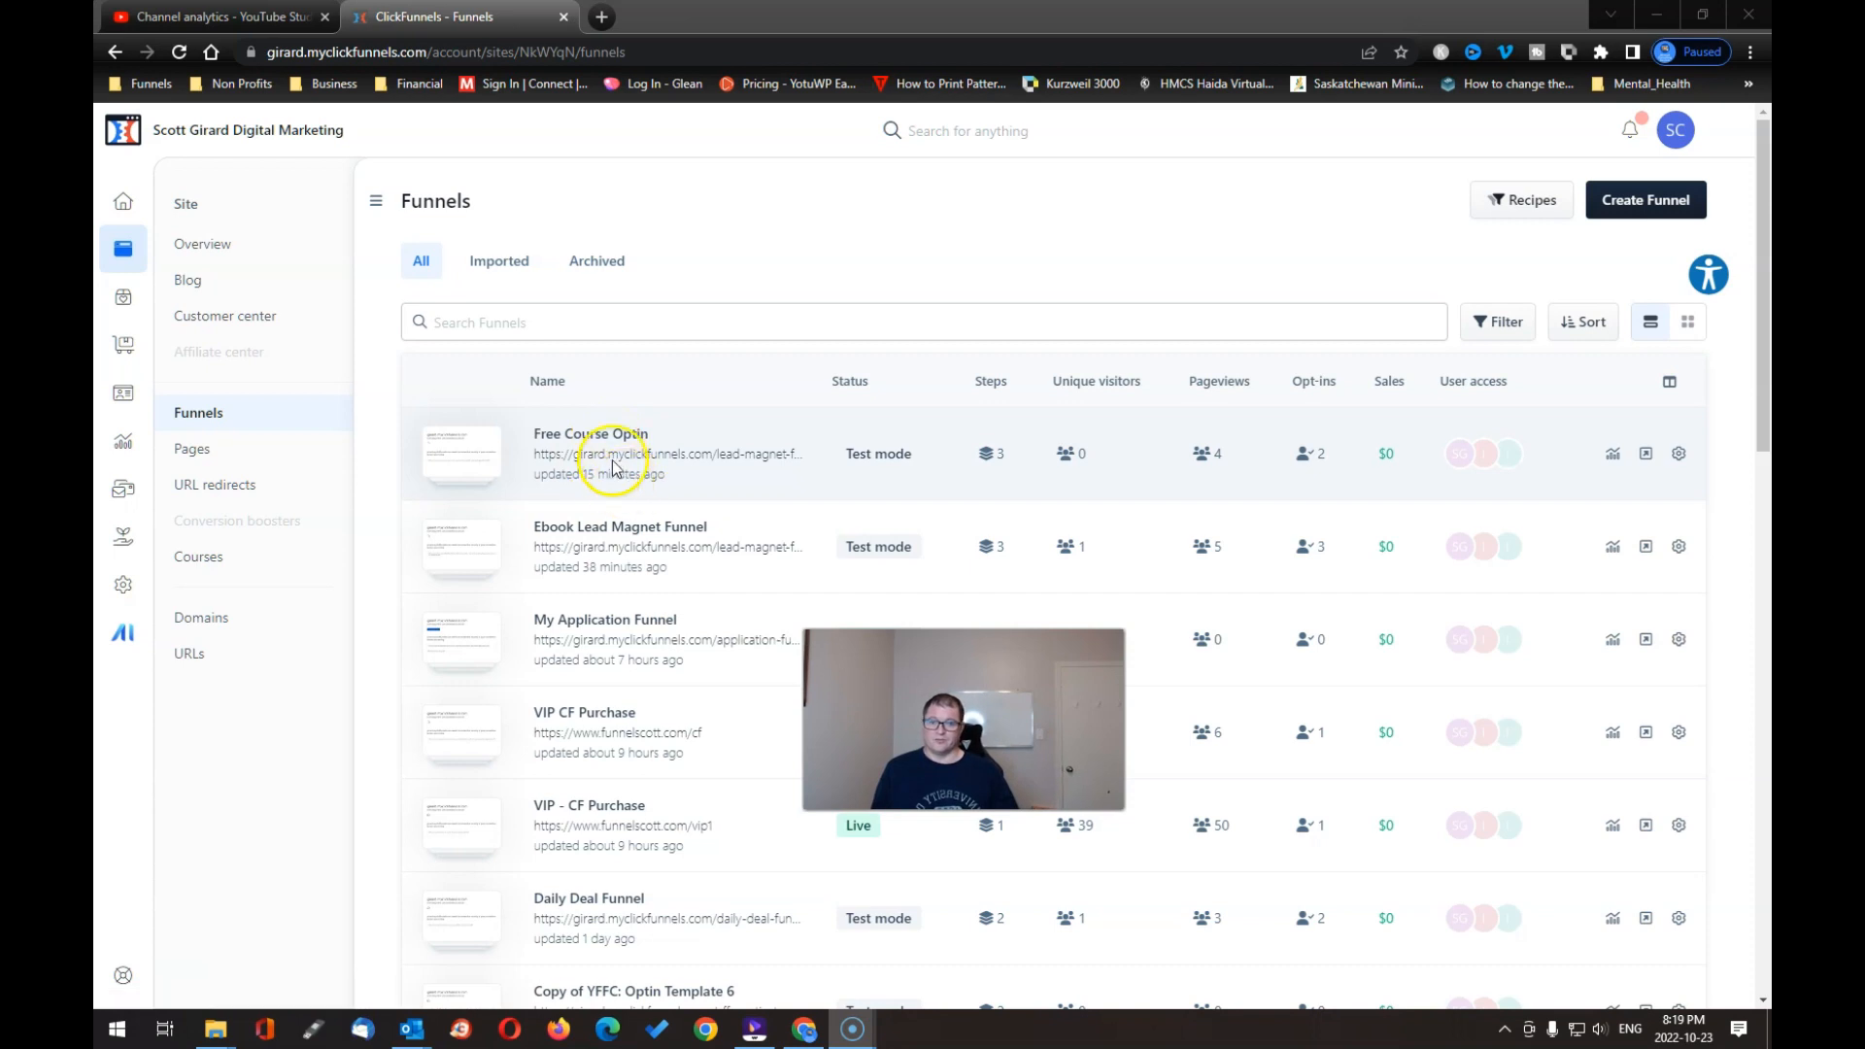
click(613, 437)
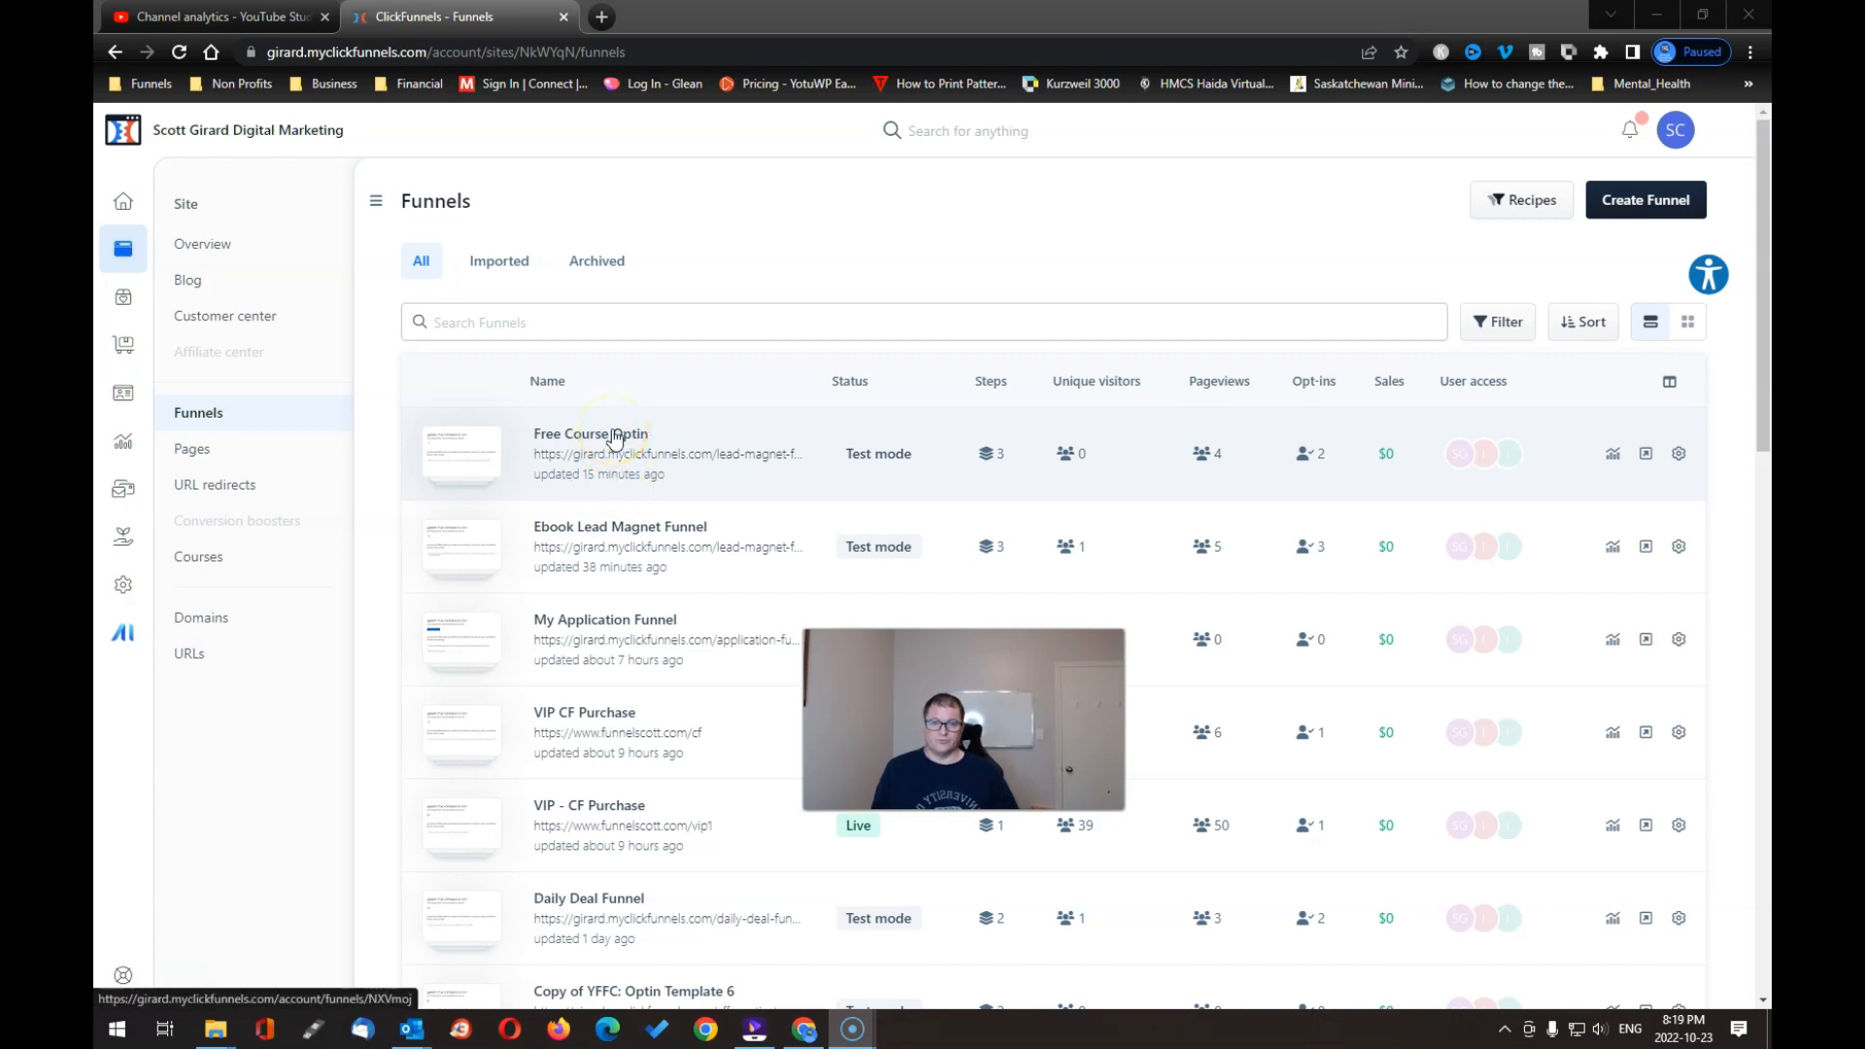
click(617, 438)
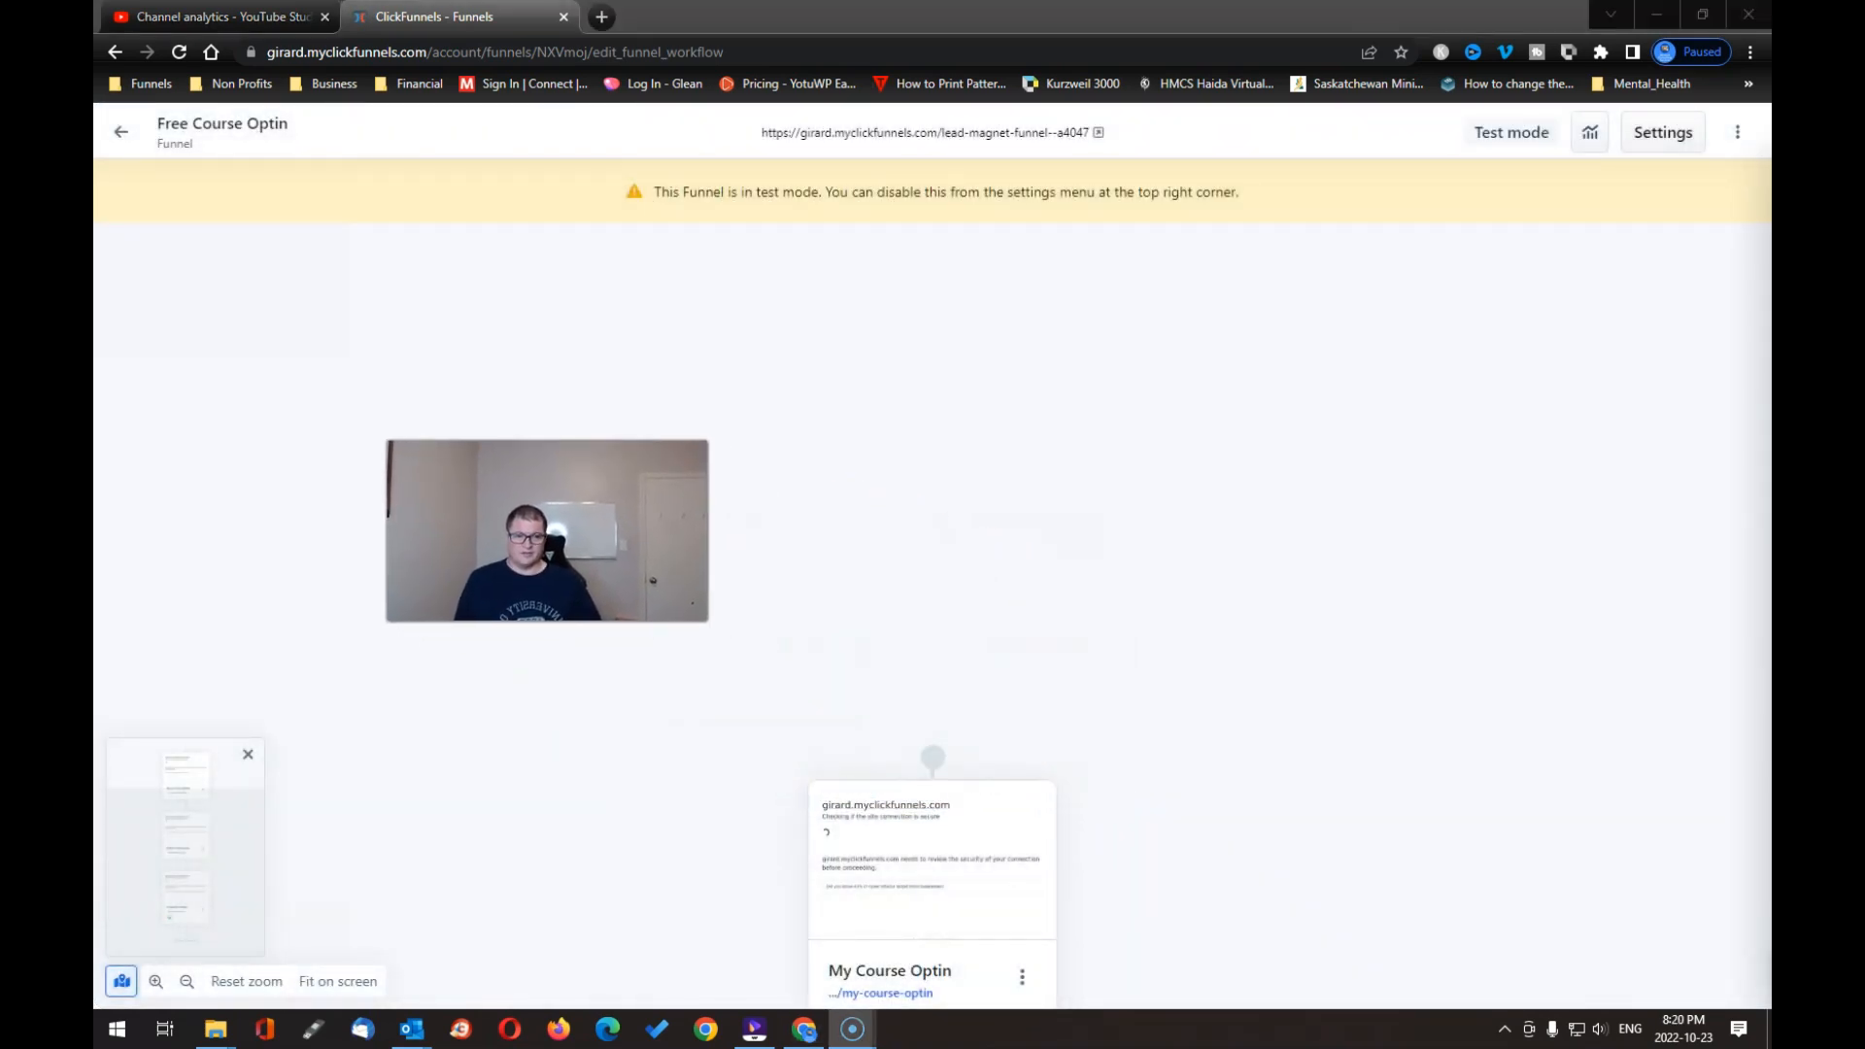
scroll(903, 674, down, 5)
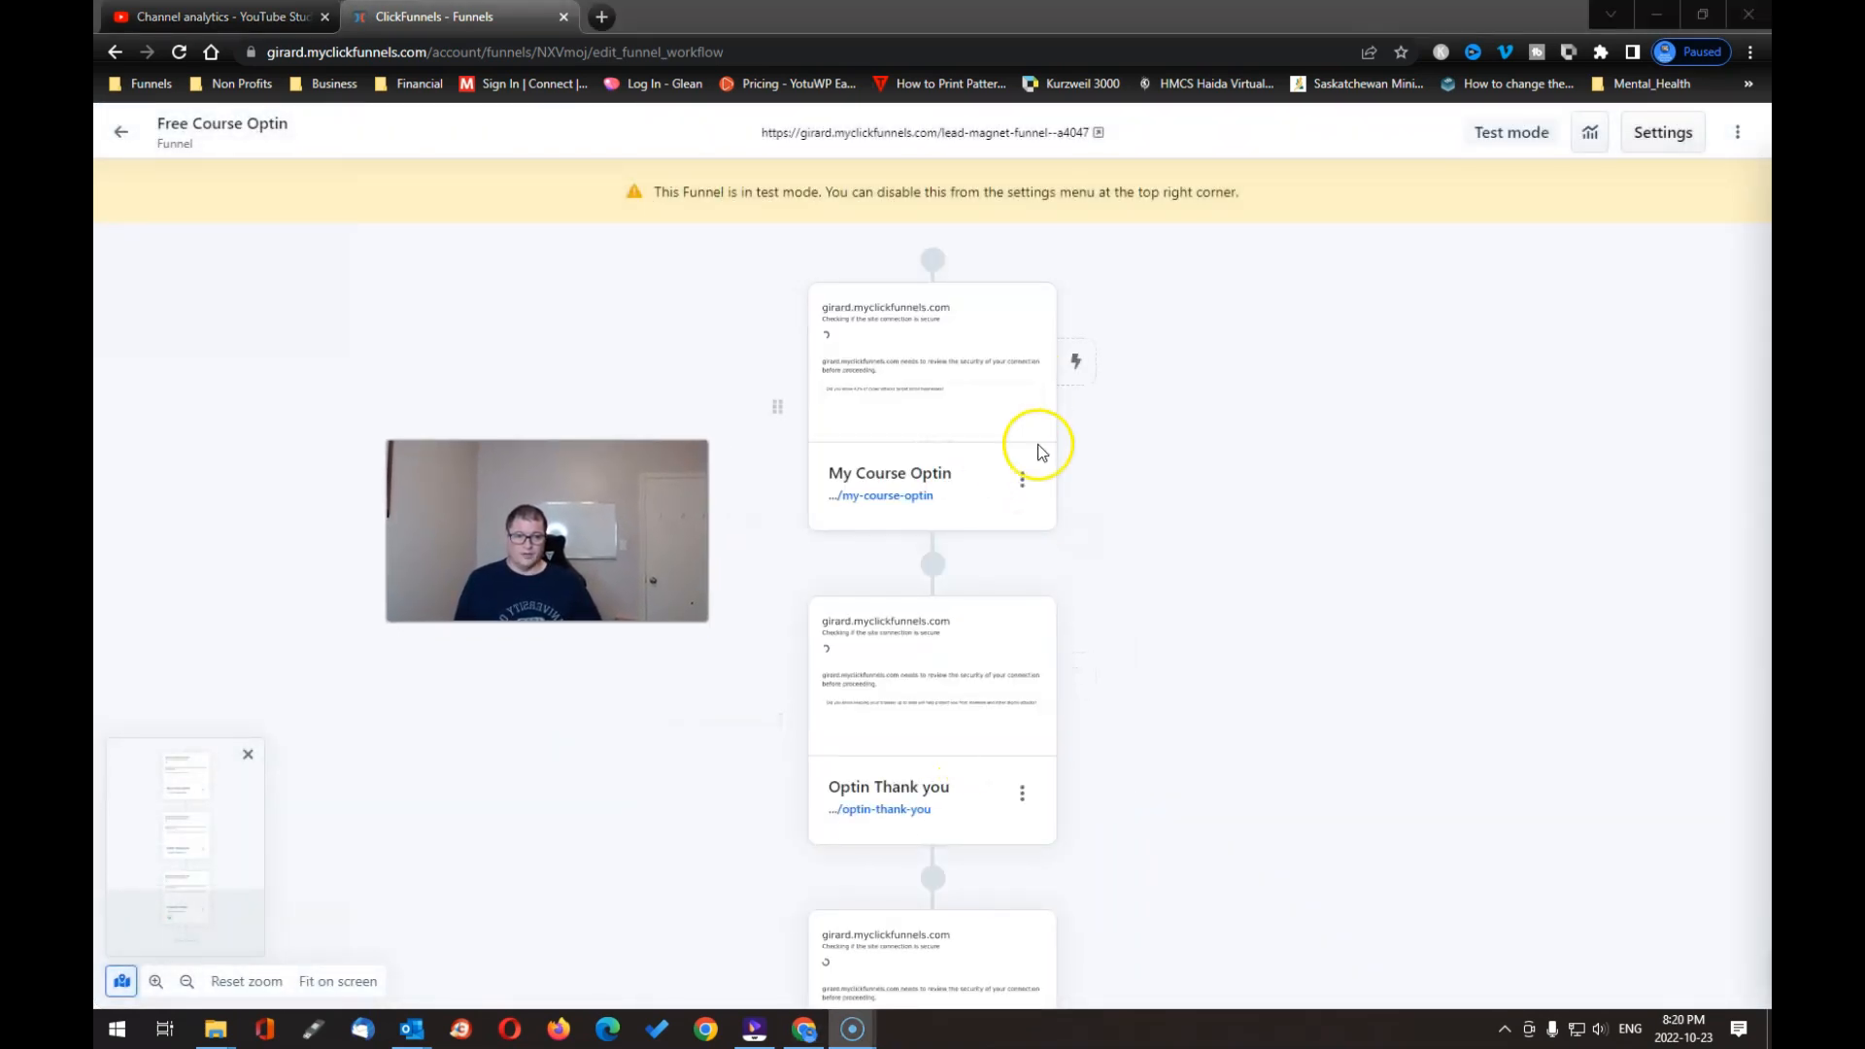
click(1075, 368)
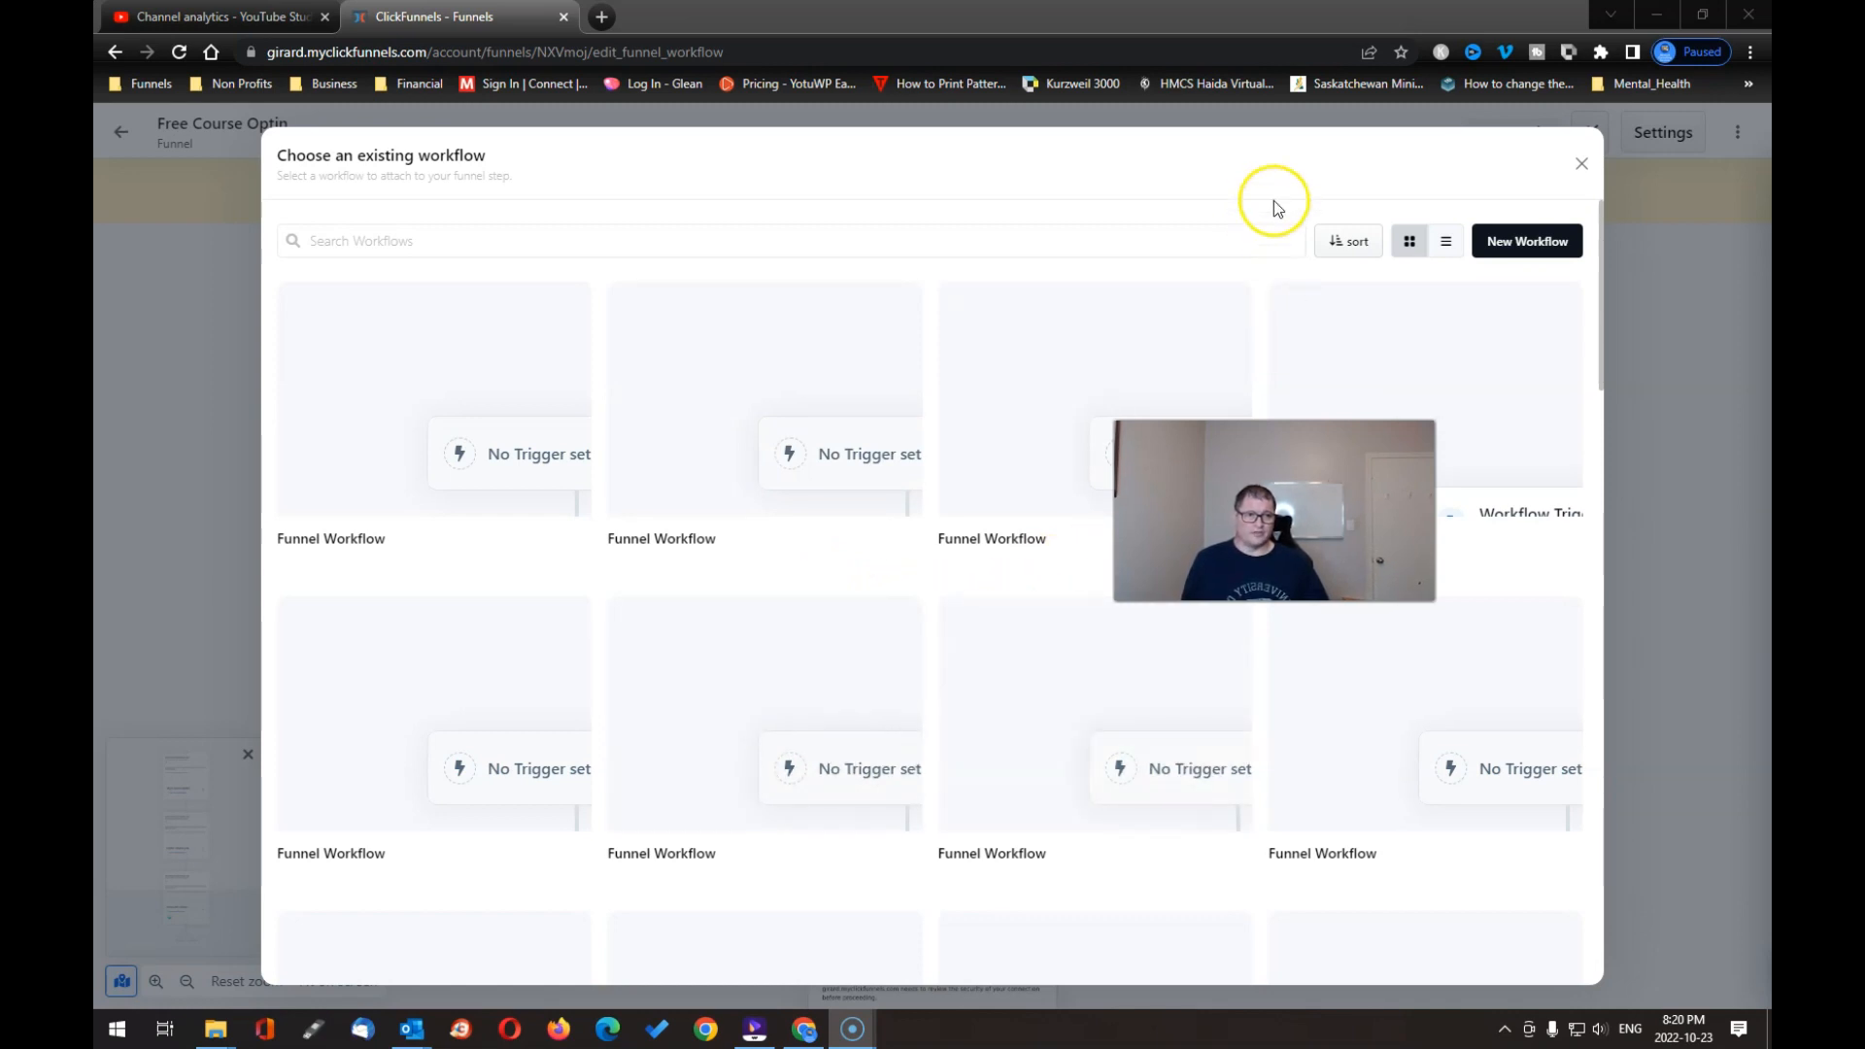
Step: Create a new workflow named for the course opt-in, using the Opt-In event type
click(1574, 254)
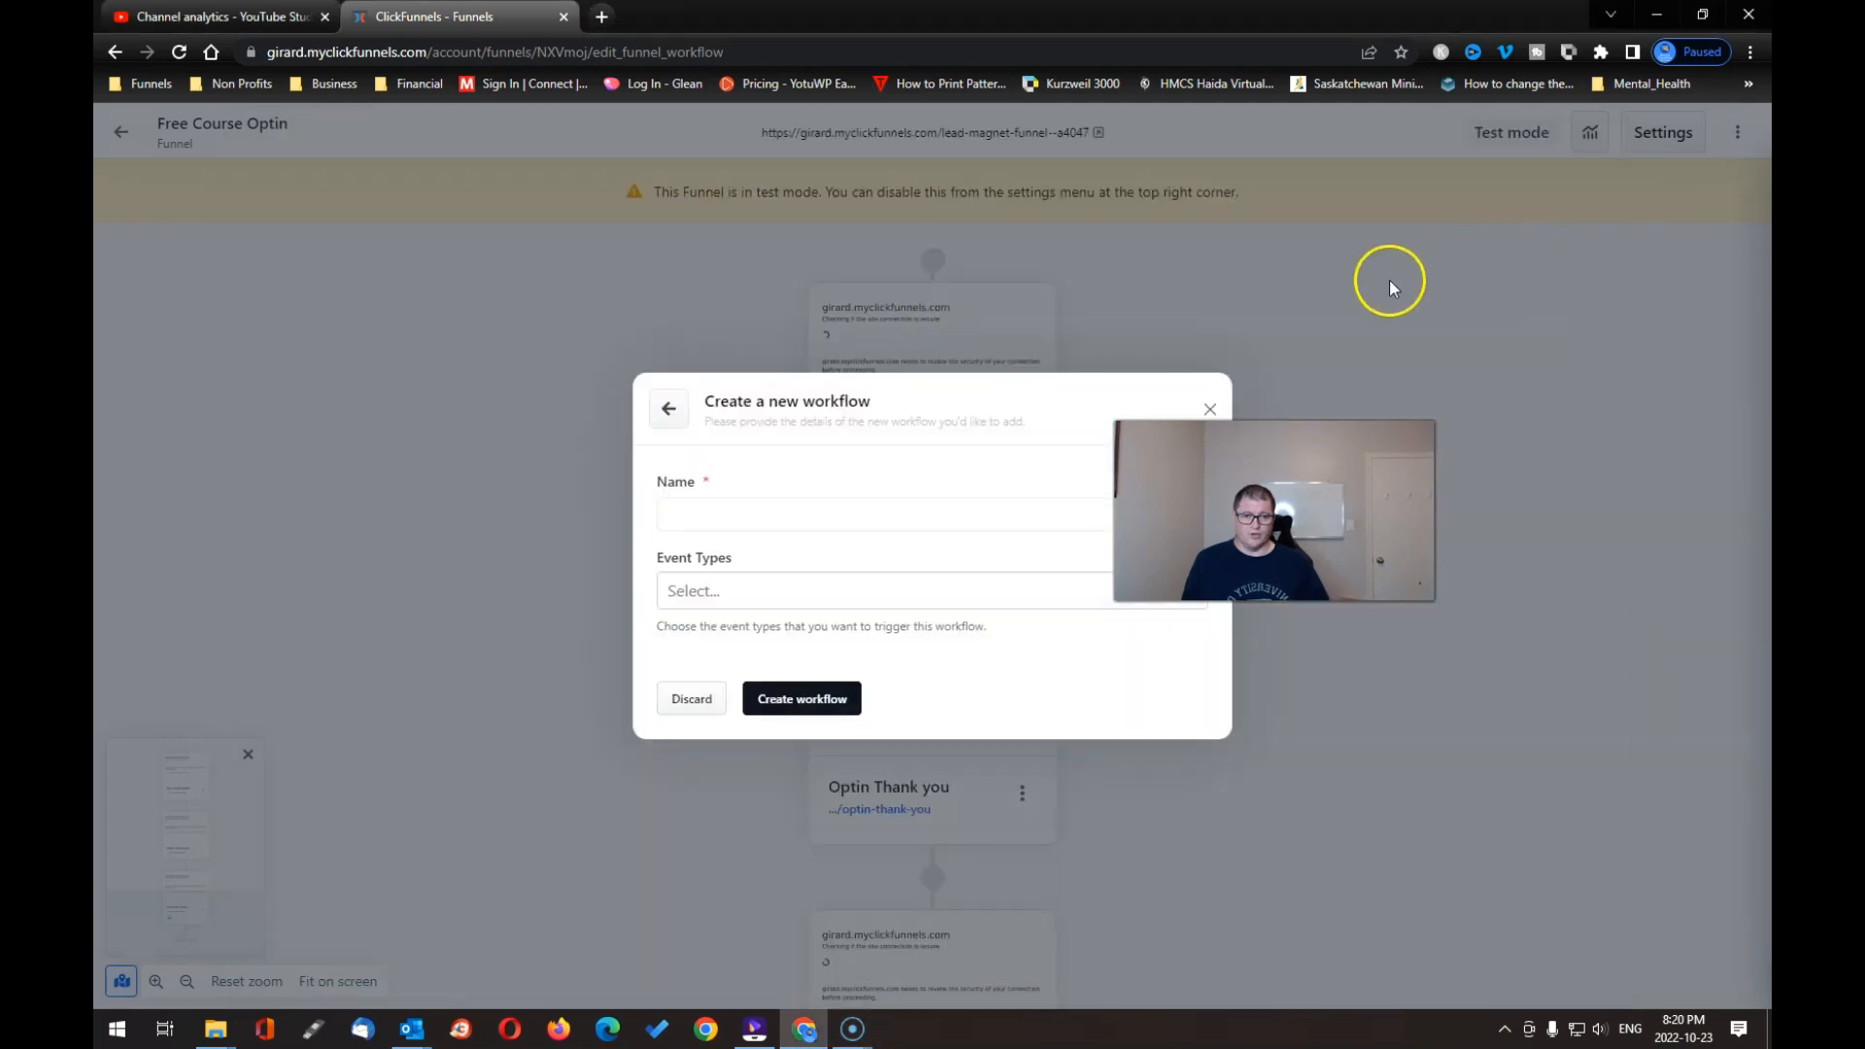
click(733, 514)
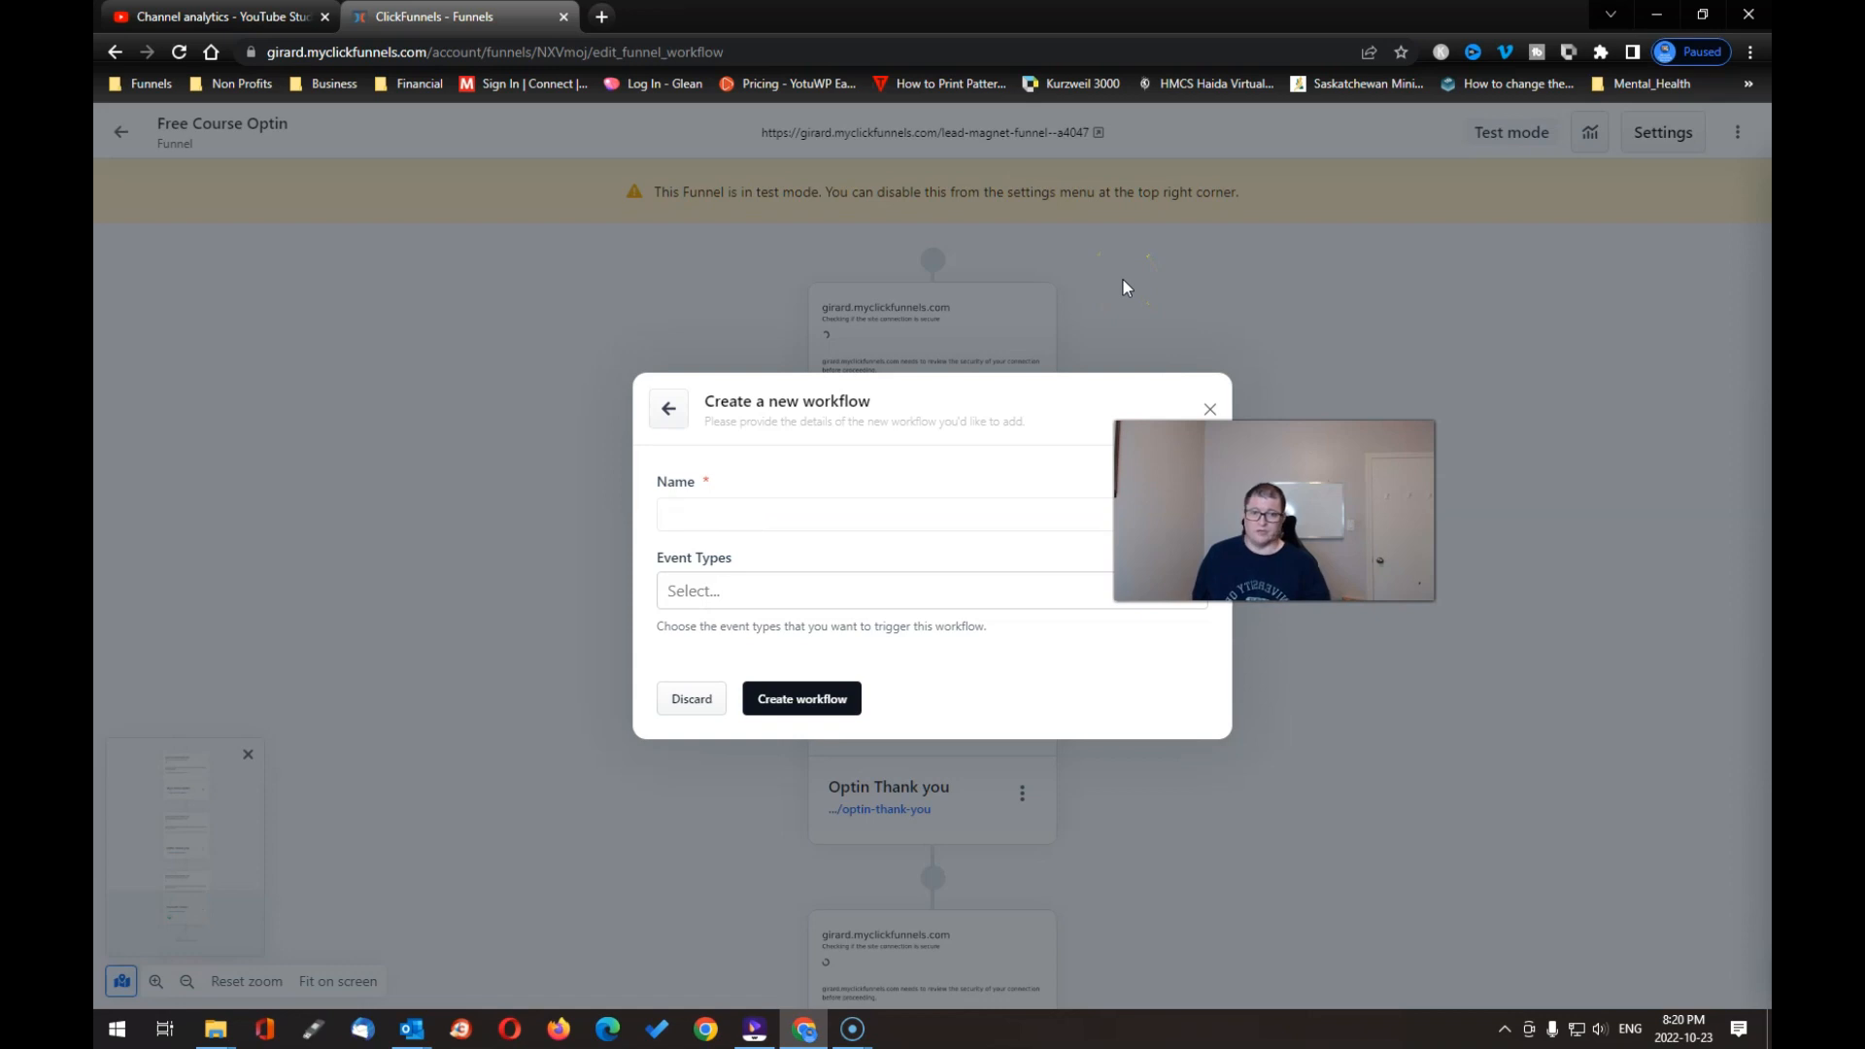
text(Scott)
text('s Cour)
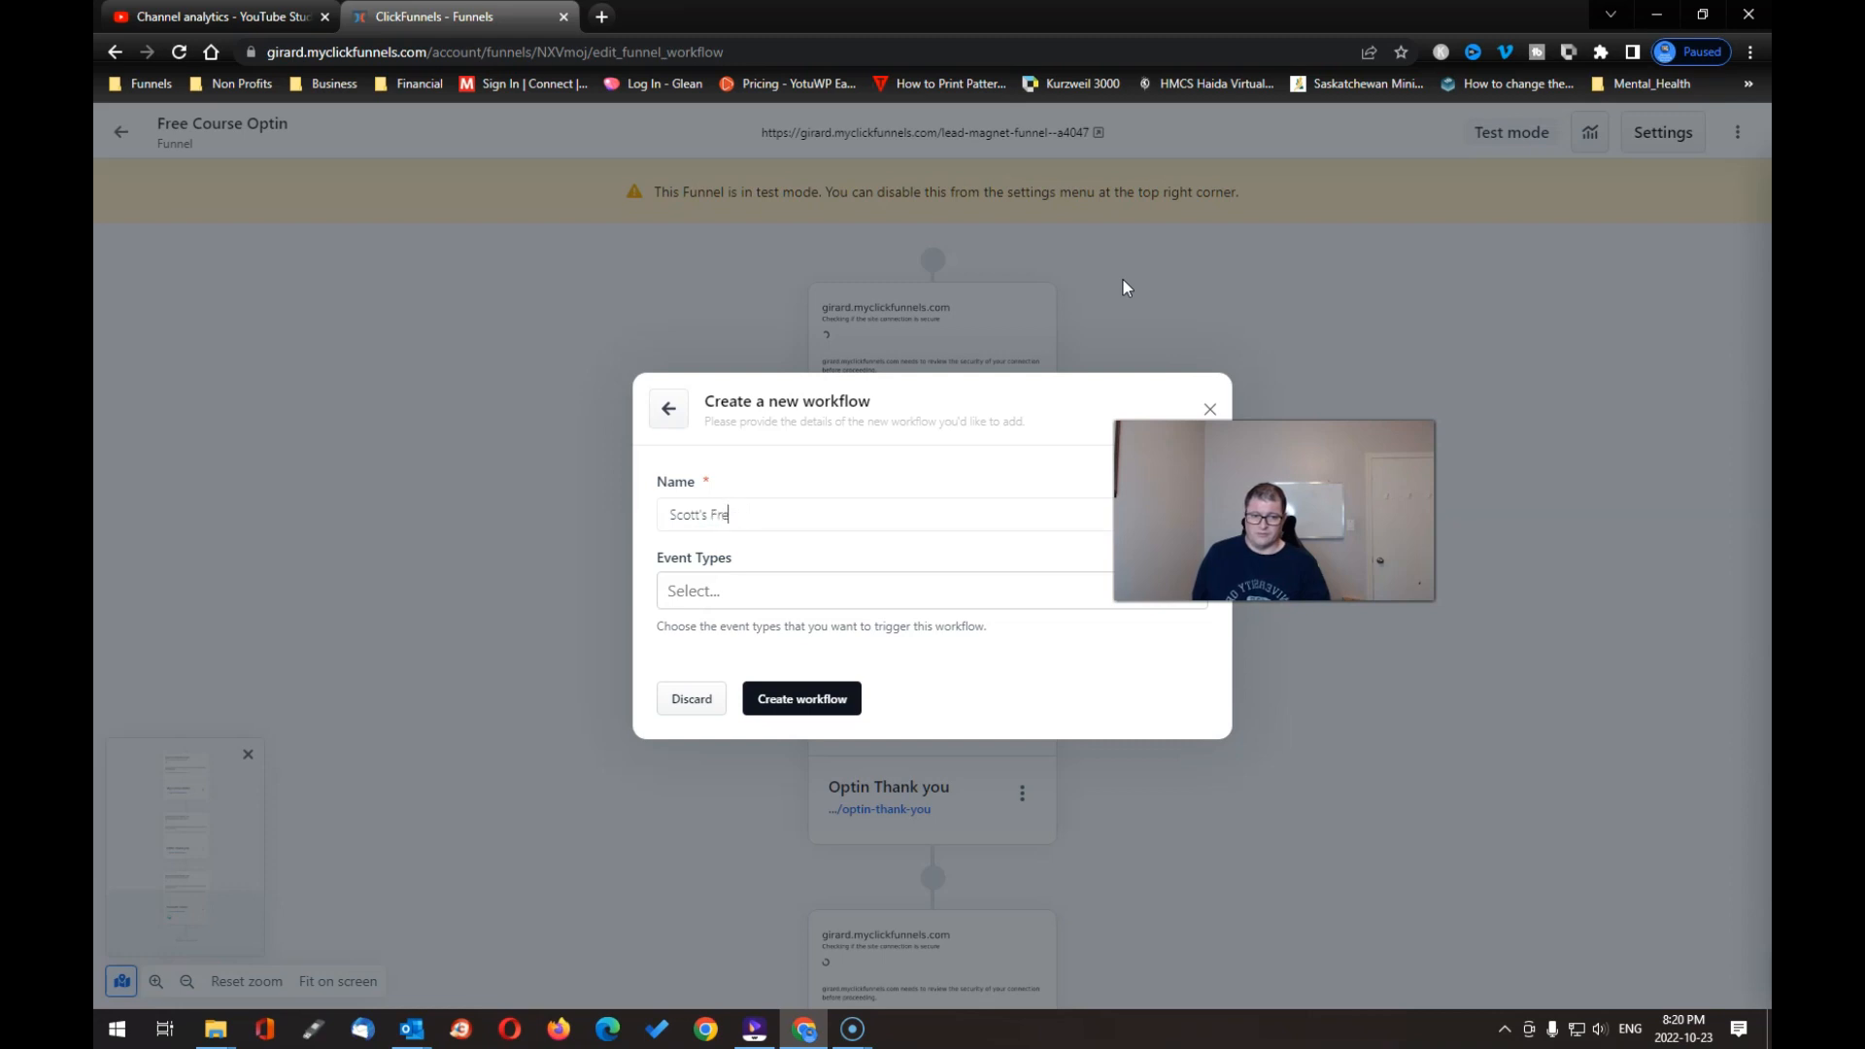
text(ourse Optin)
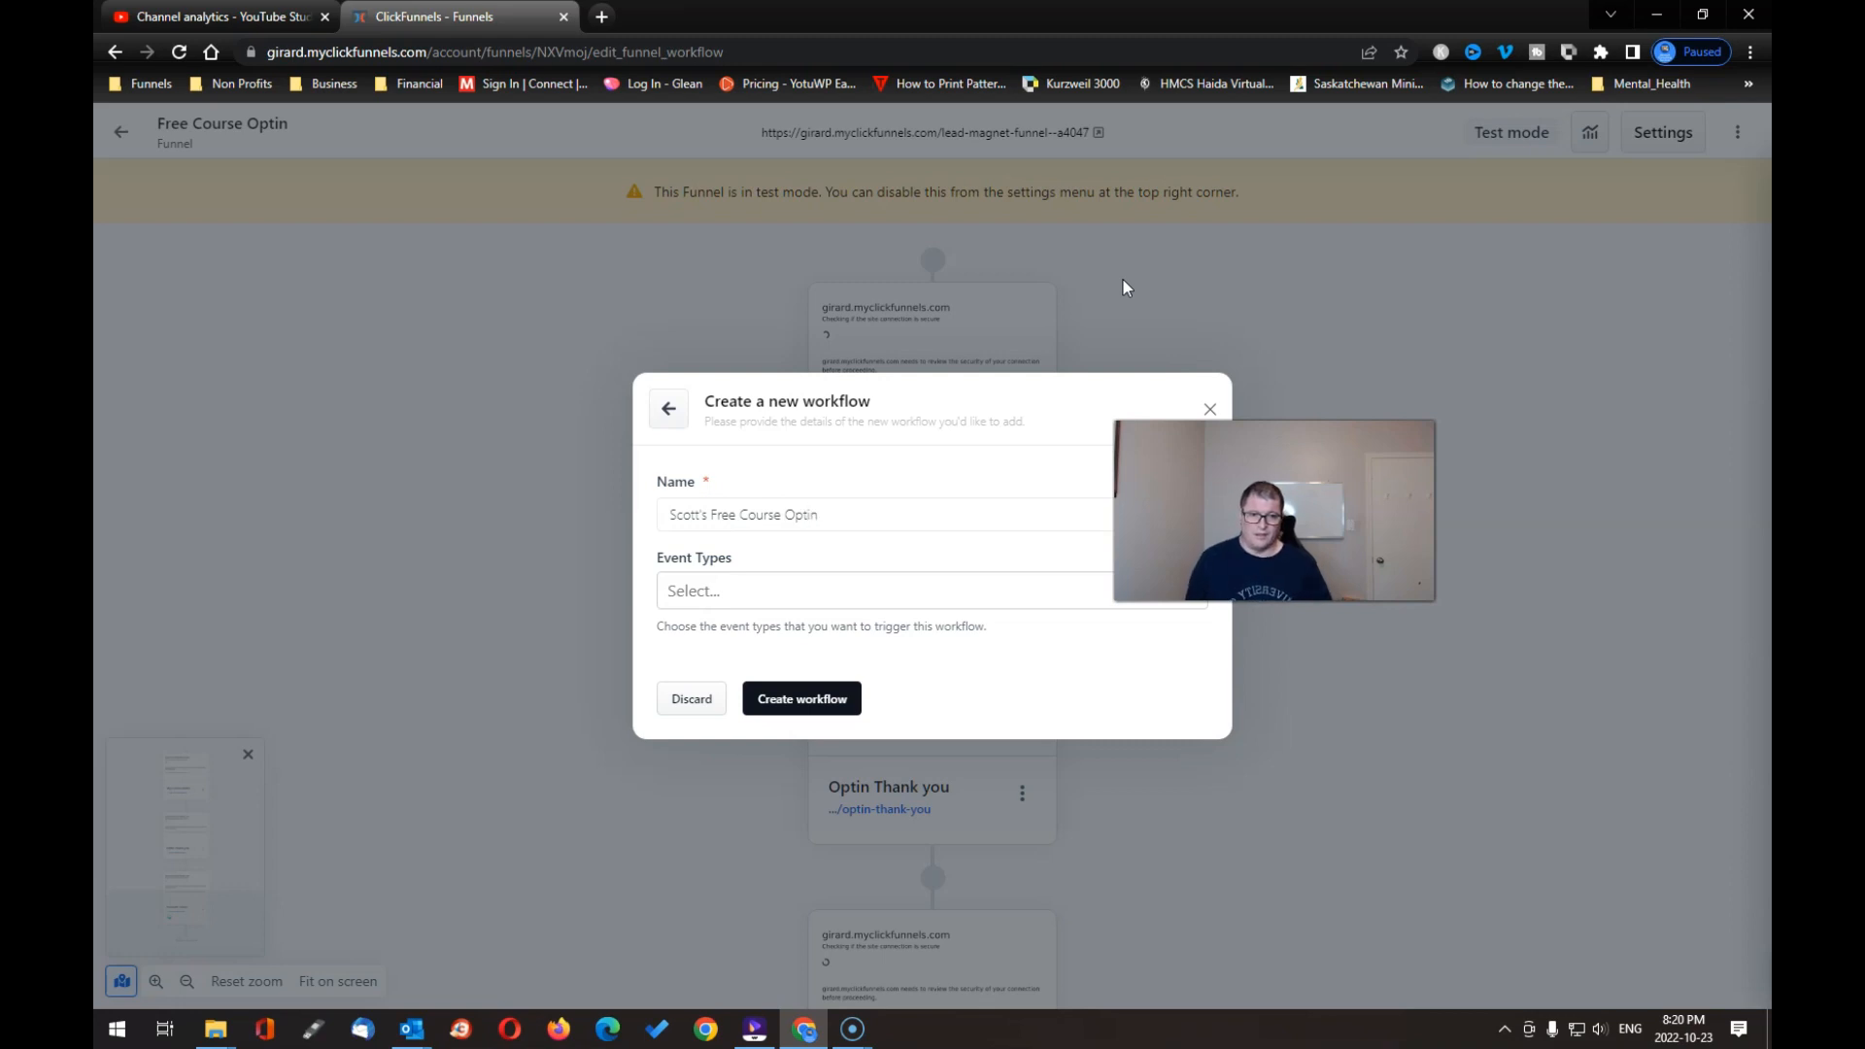
click(922, 594)
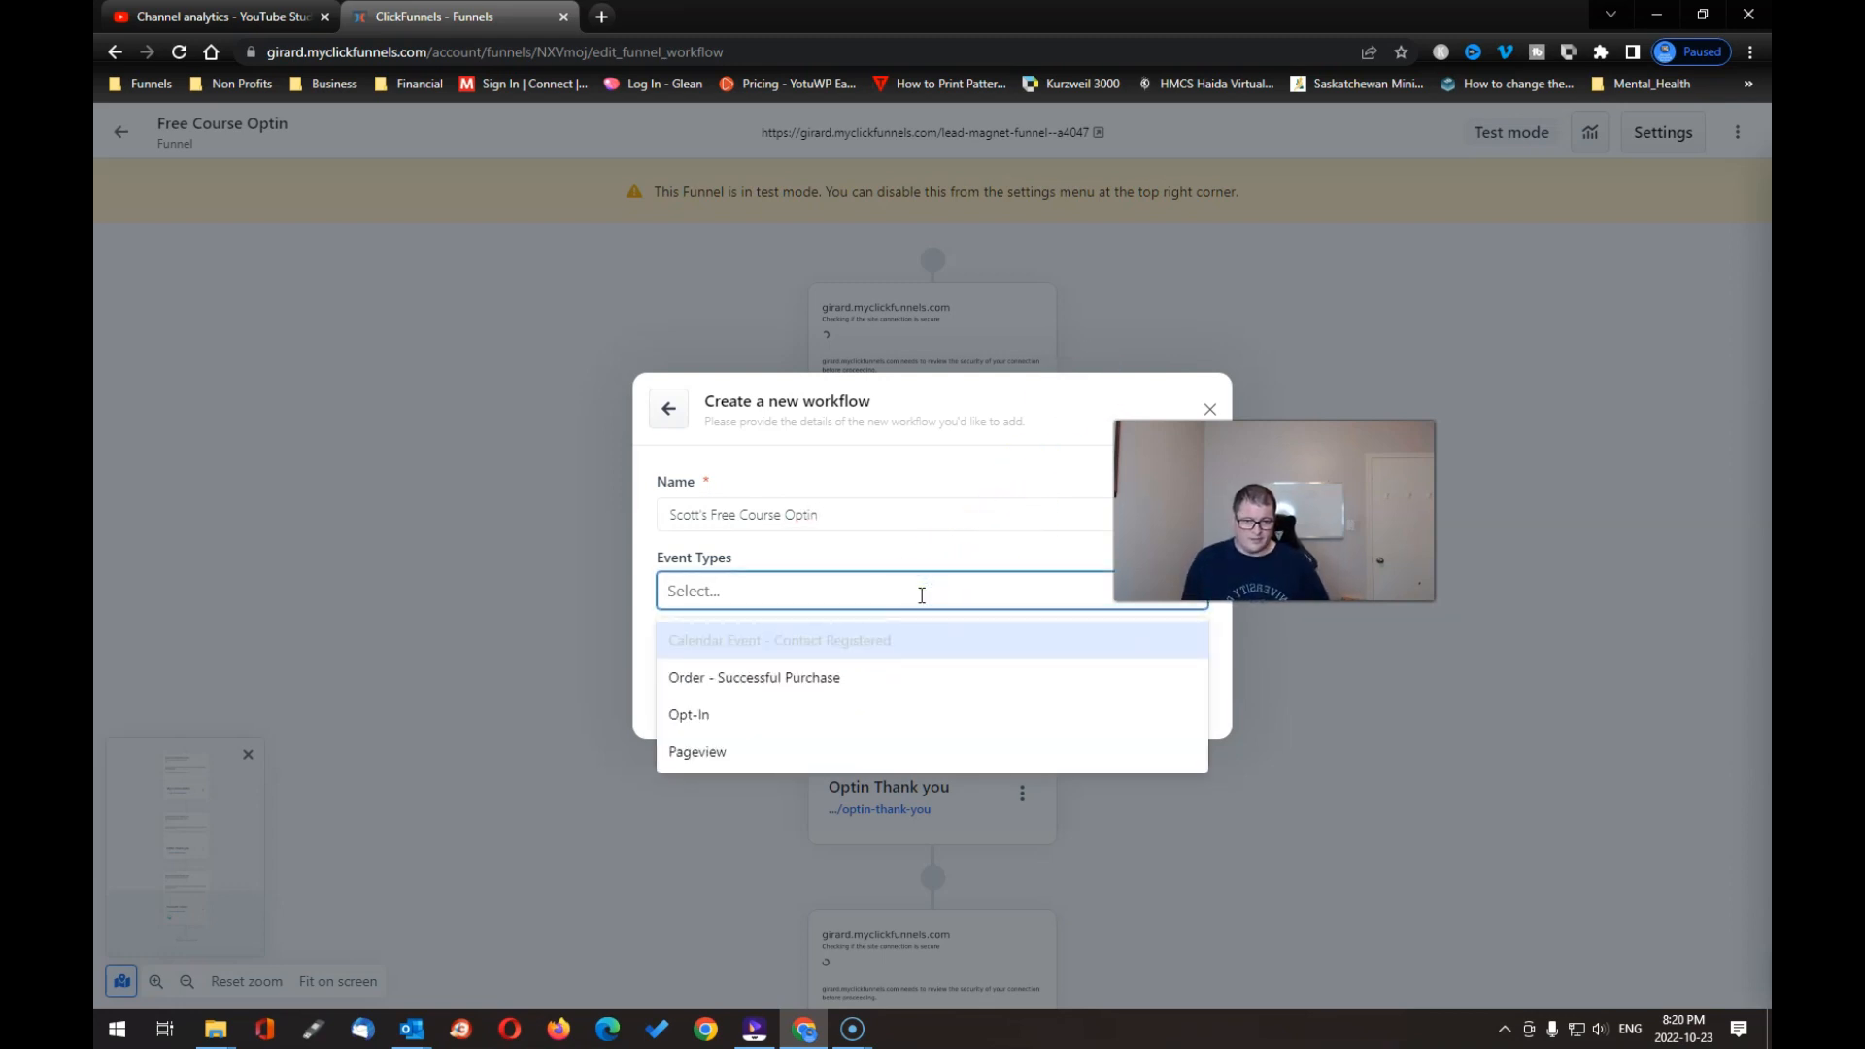
click(790, 714)
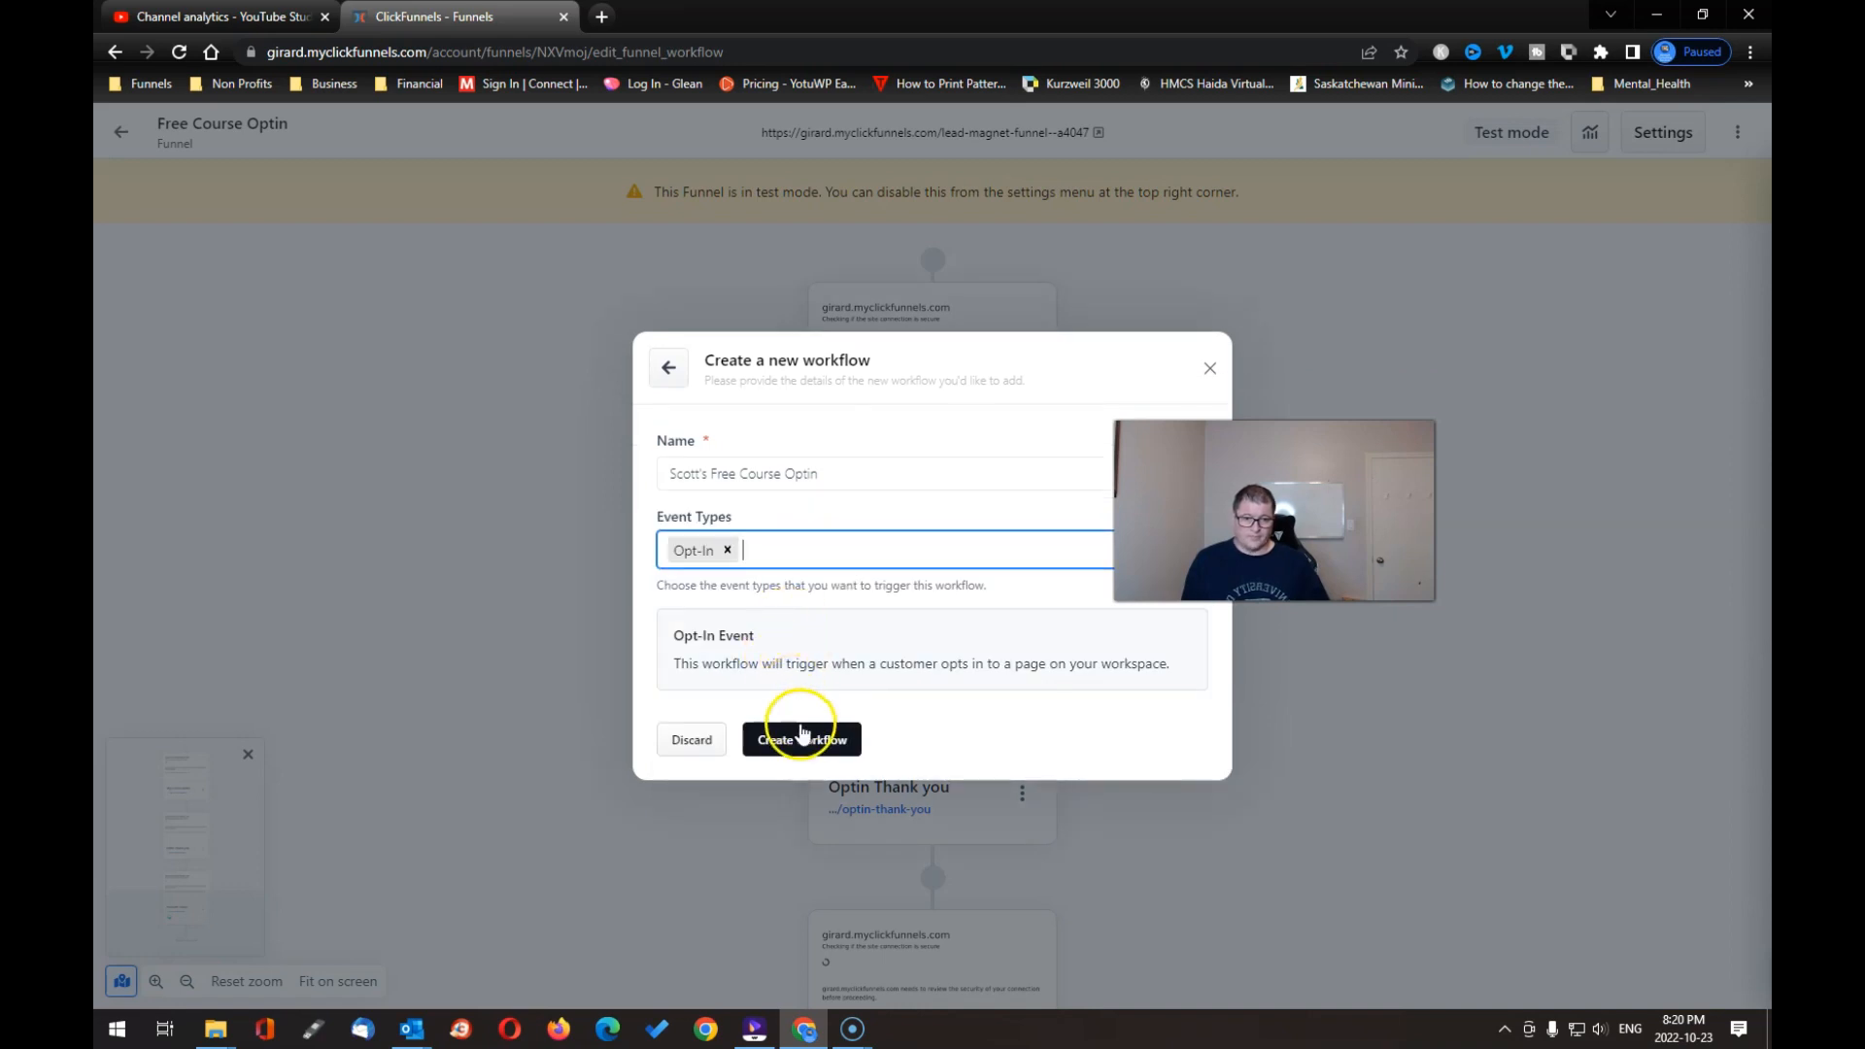
click(809, 741)
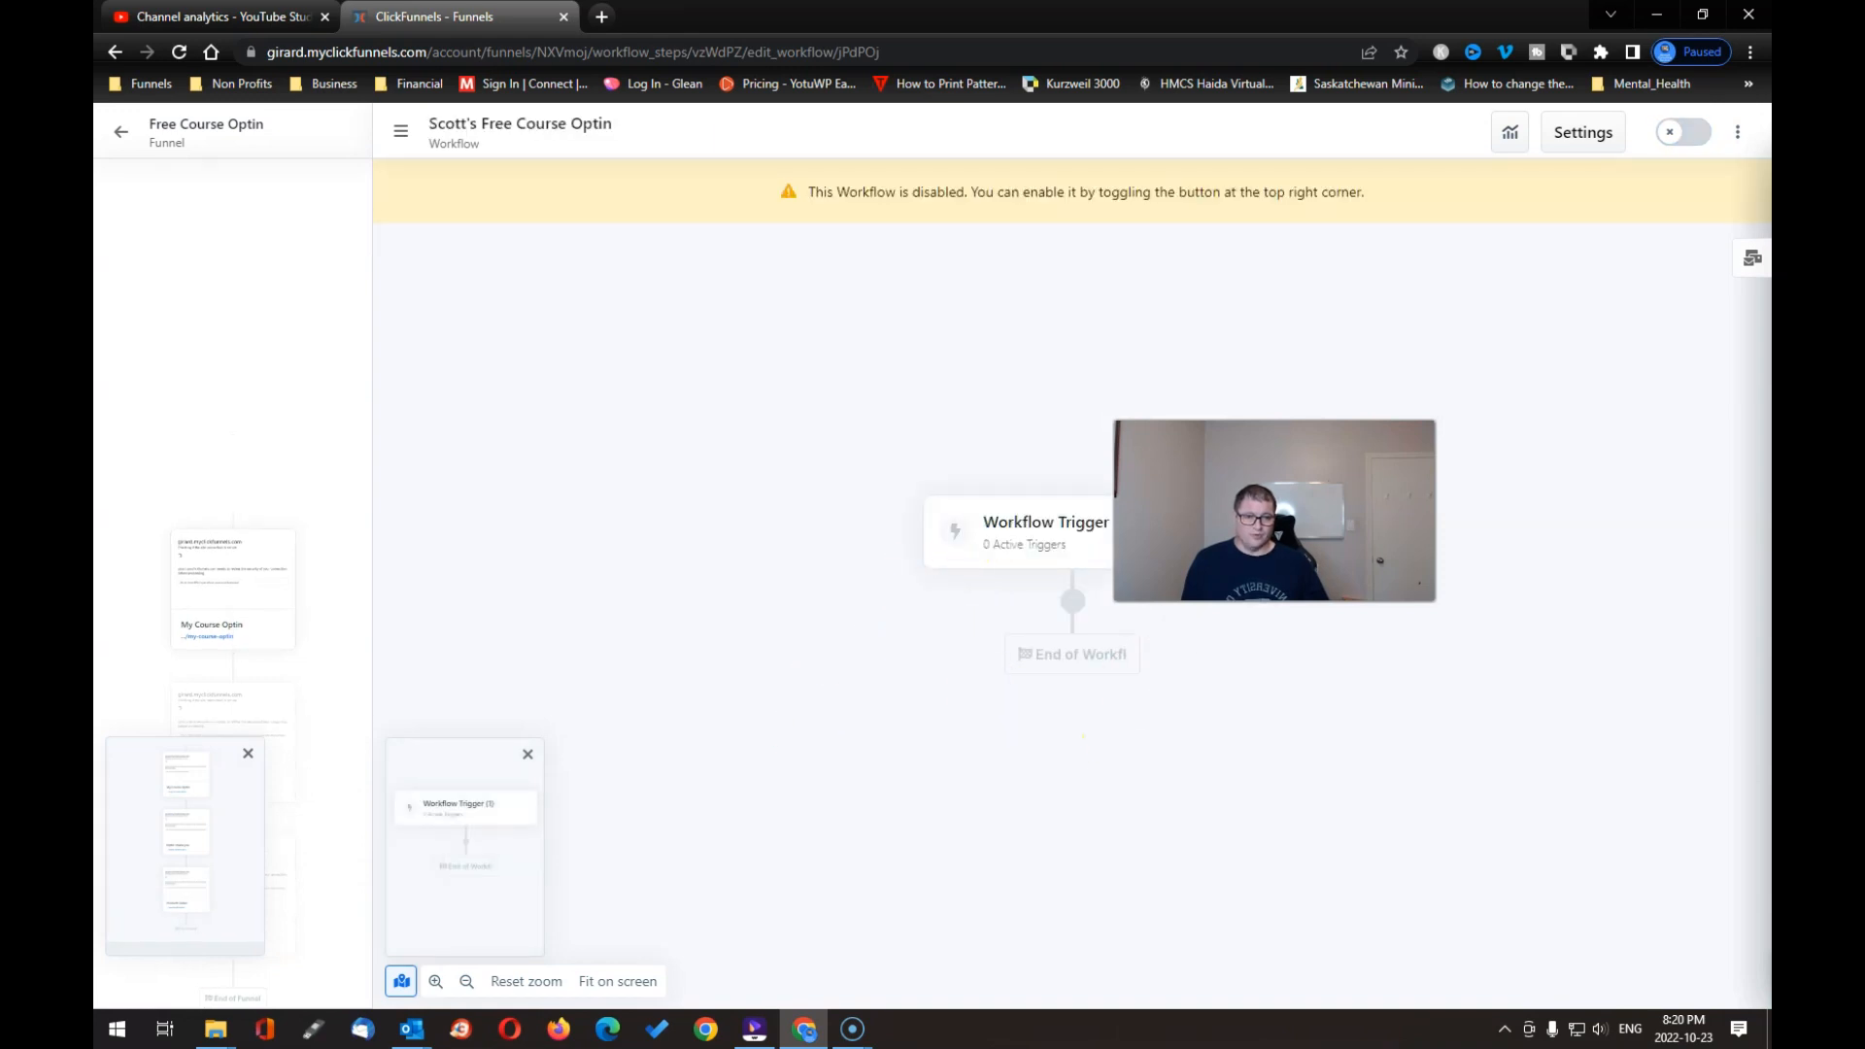
Step: Switch on the workflow's Opt-In trigger and close the trigger settings
click(1041, 533)
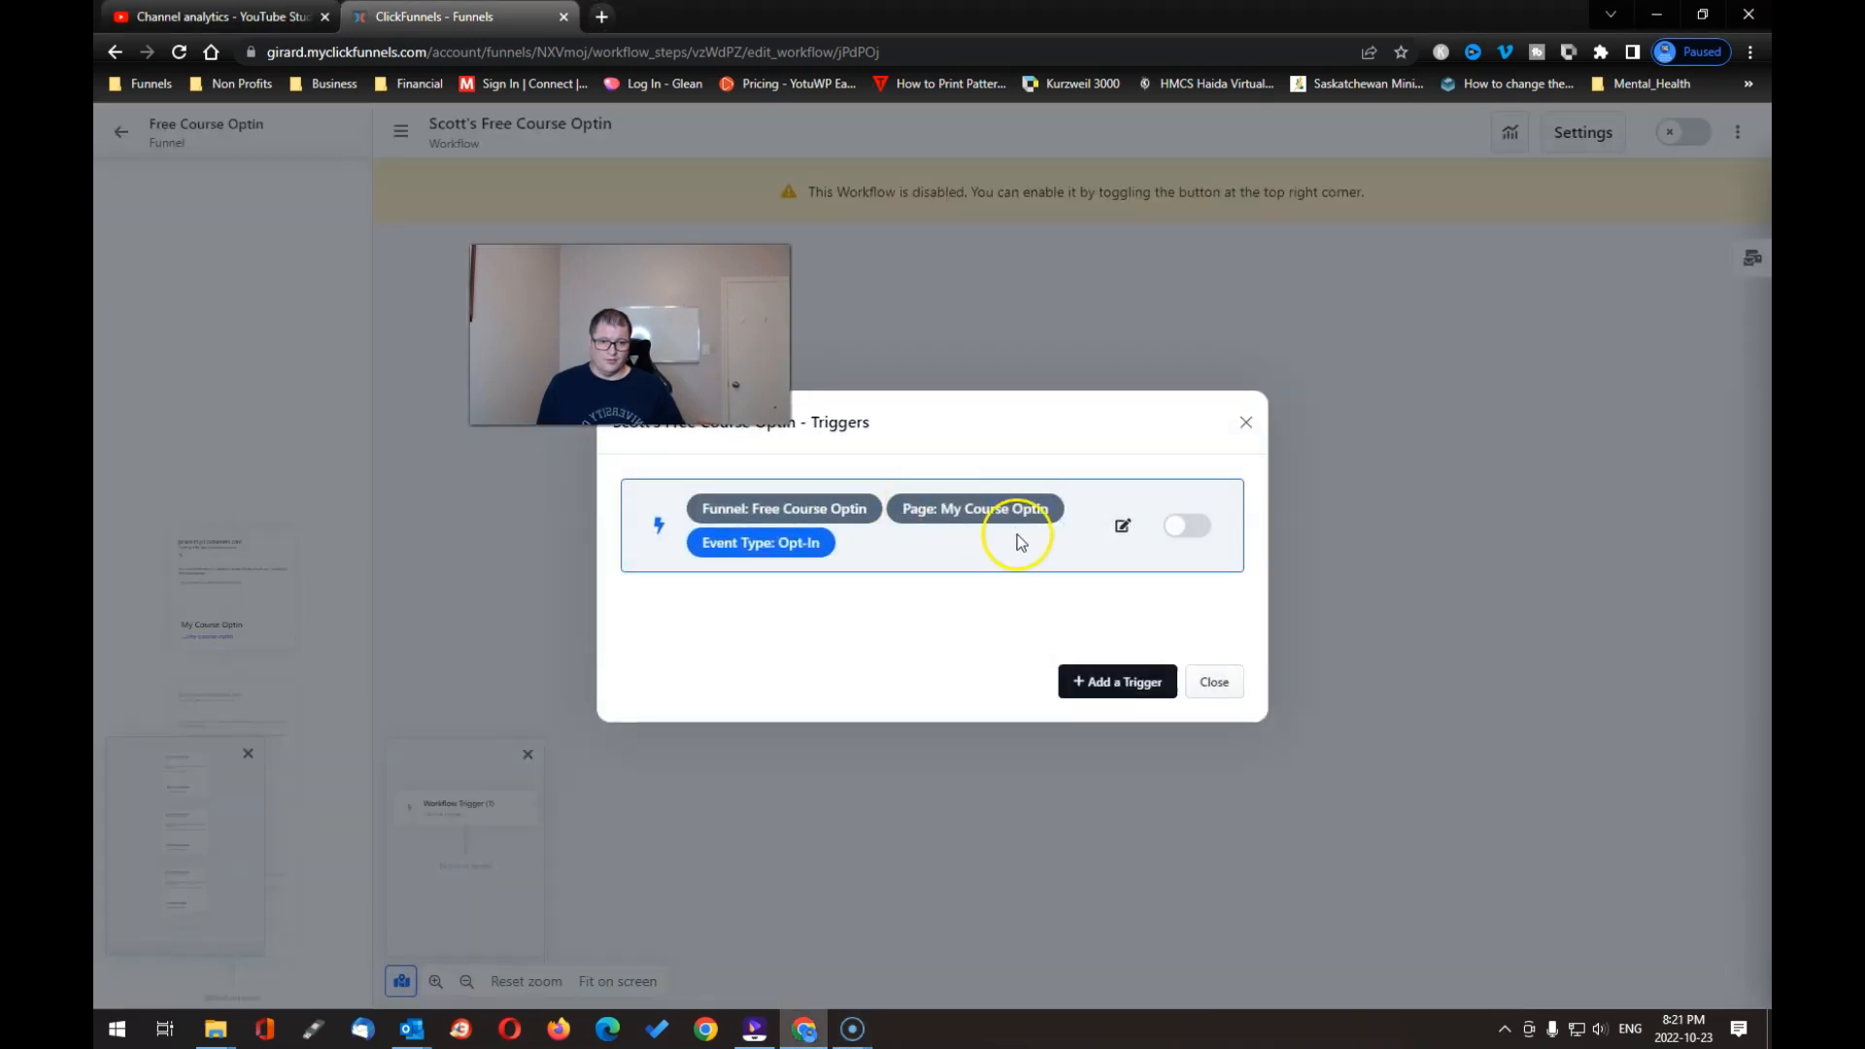
click(1187, 527)
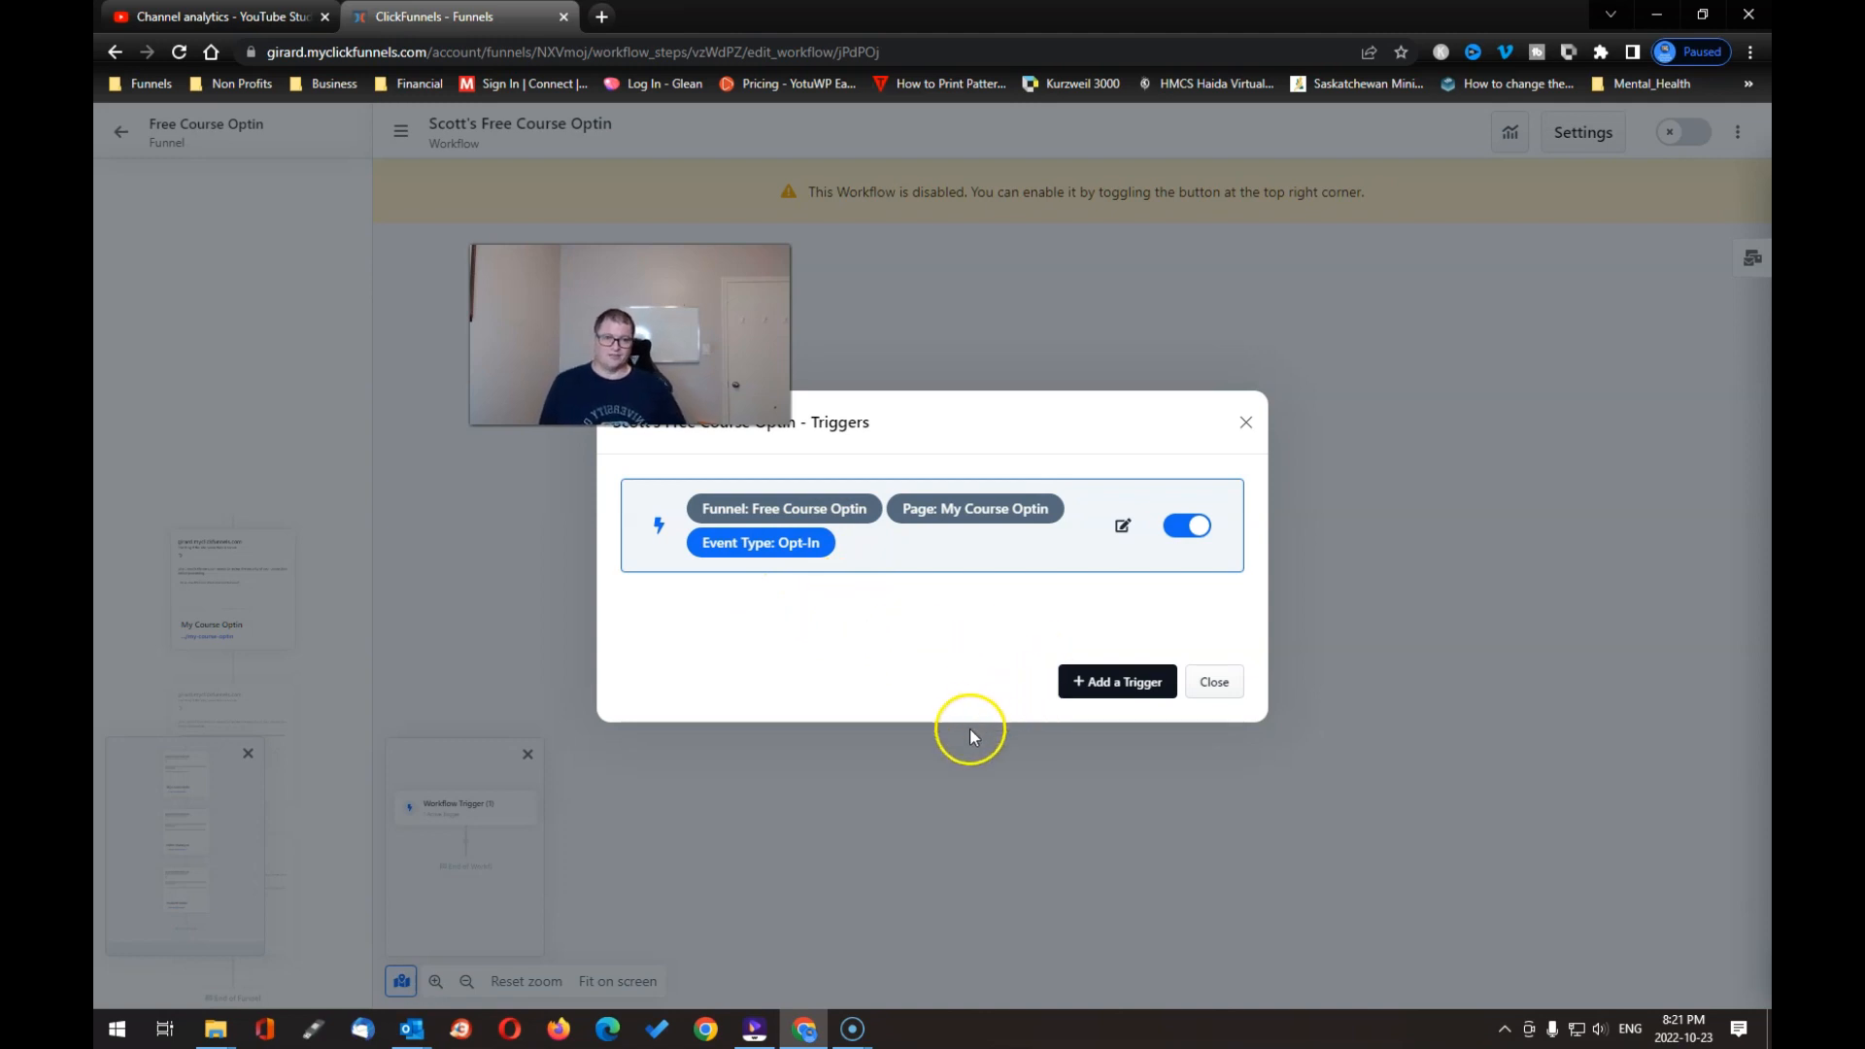
click(1212, 682)
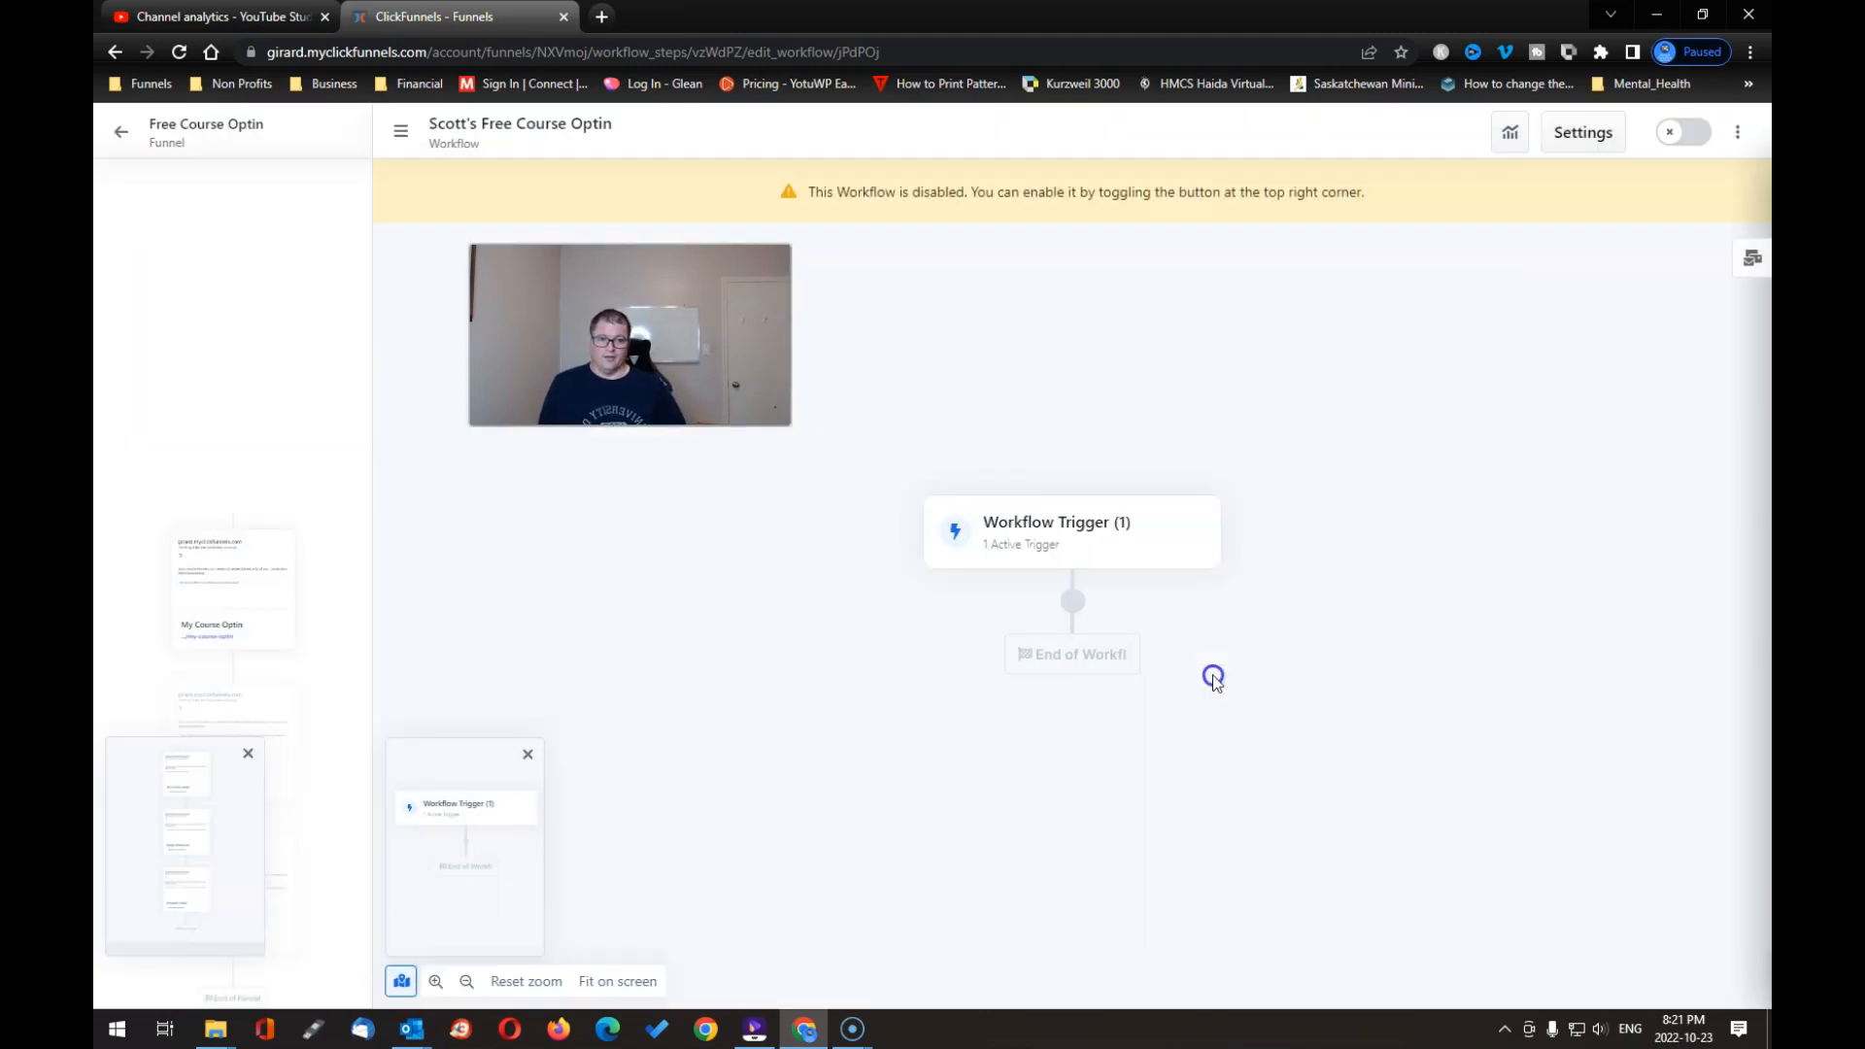
mouse_move(1072, 609)
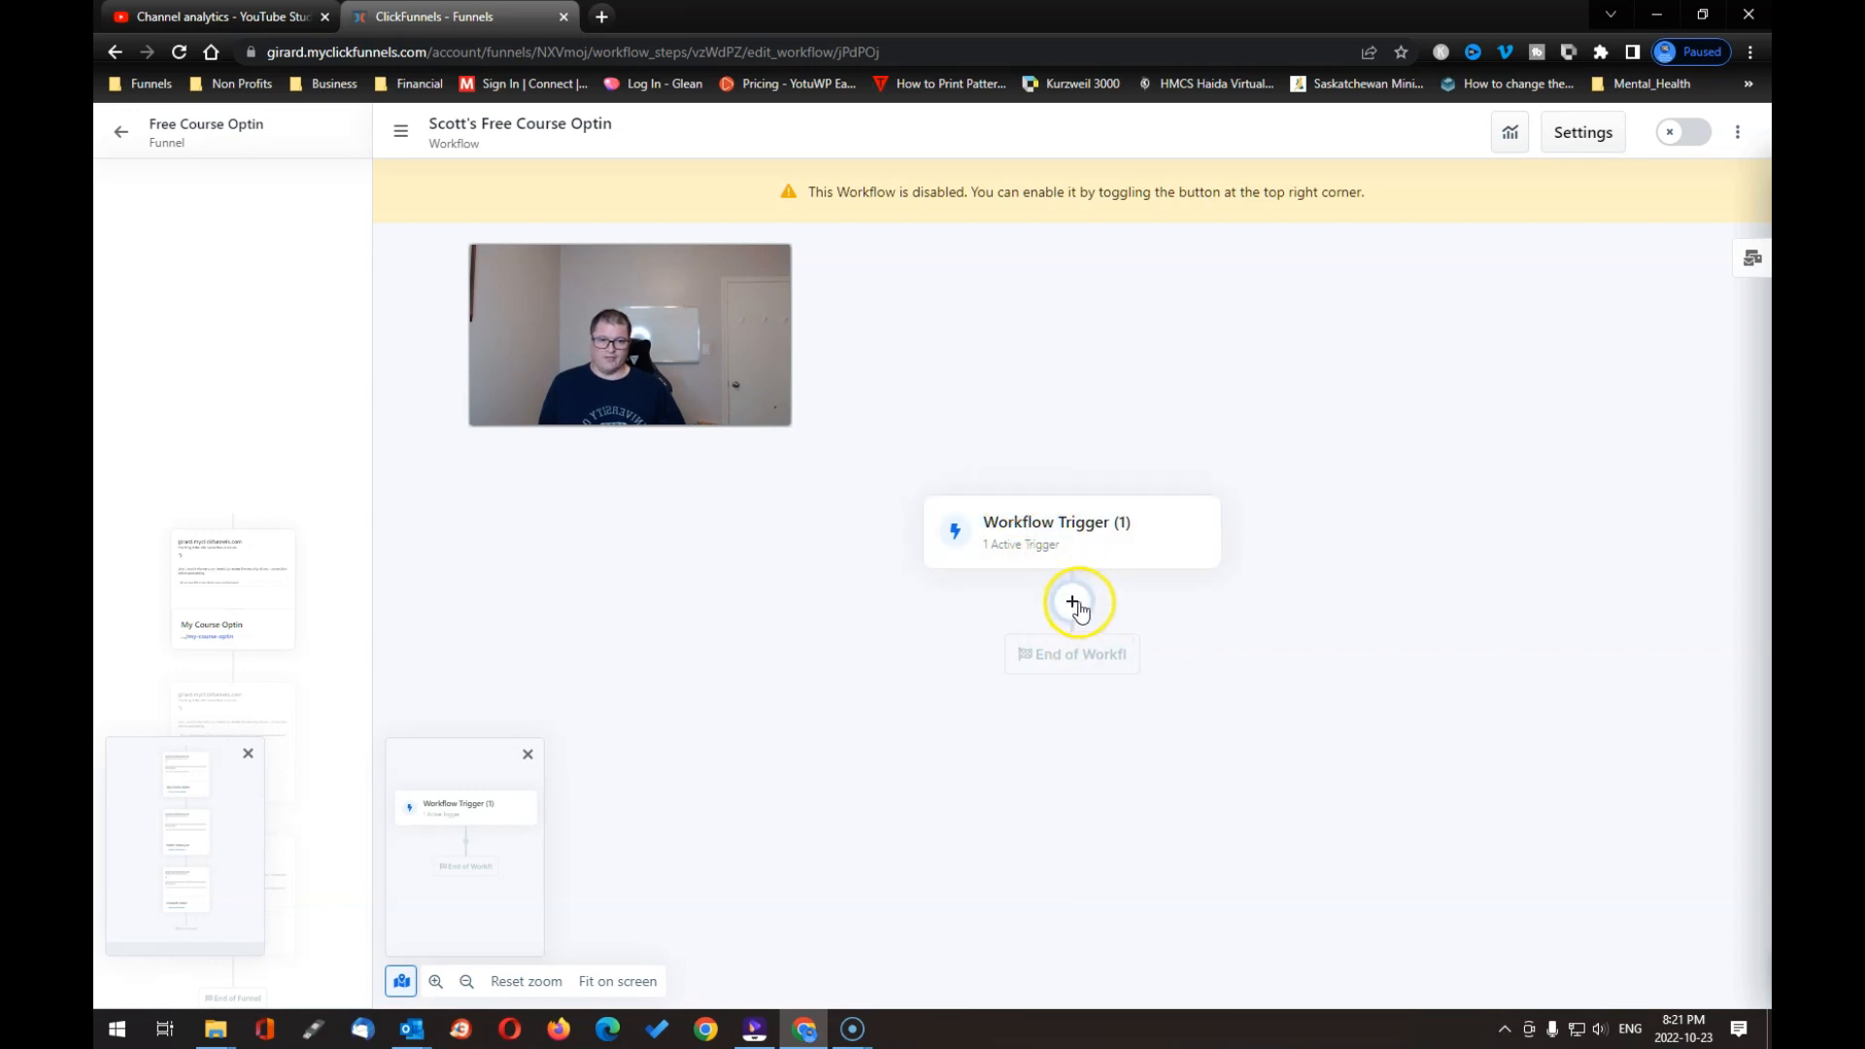
Step: Try adding an Enroll step, discard it because no course is published, and return to the funnel
click(1073, 604)
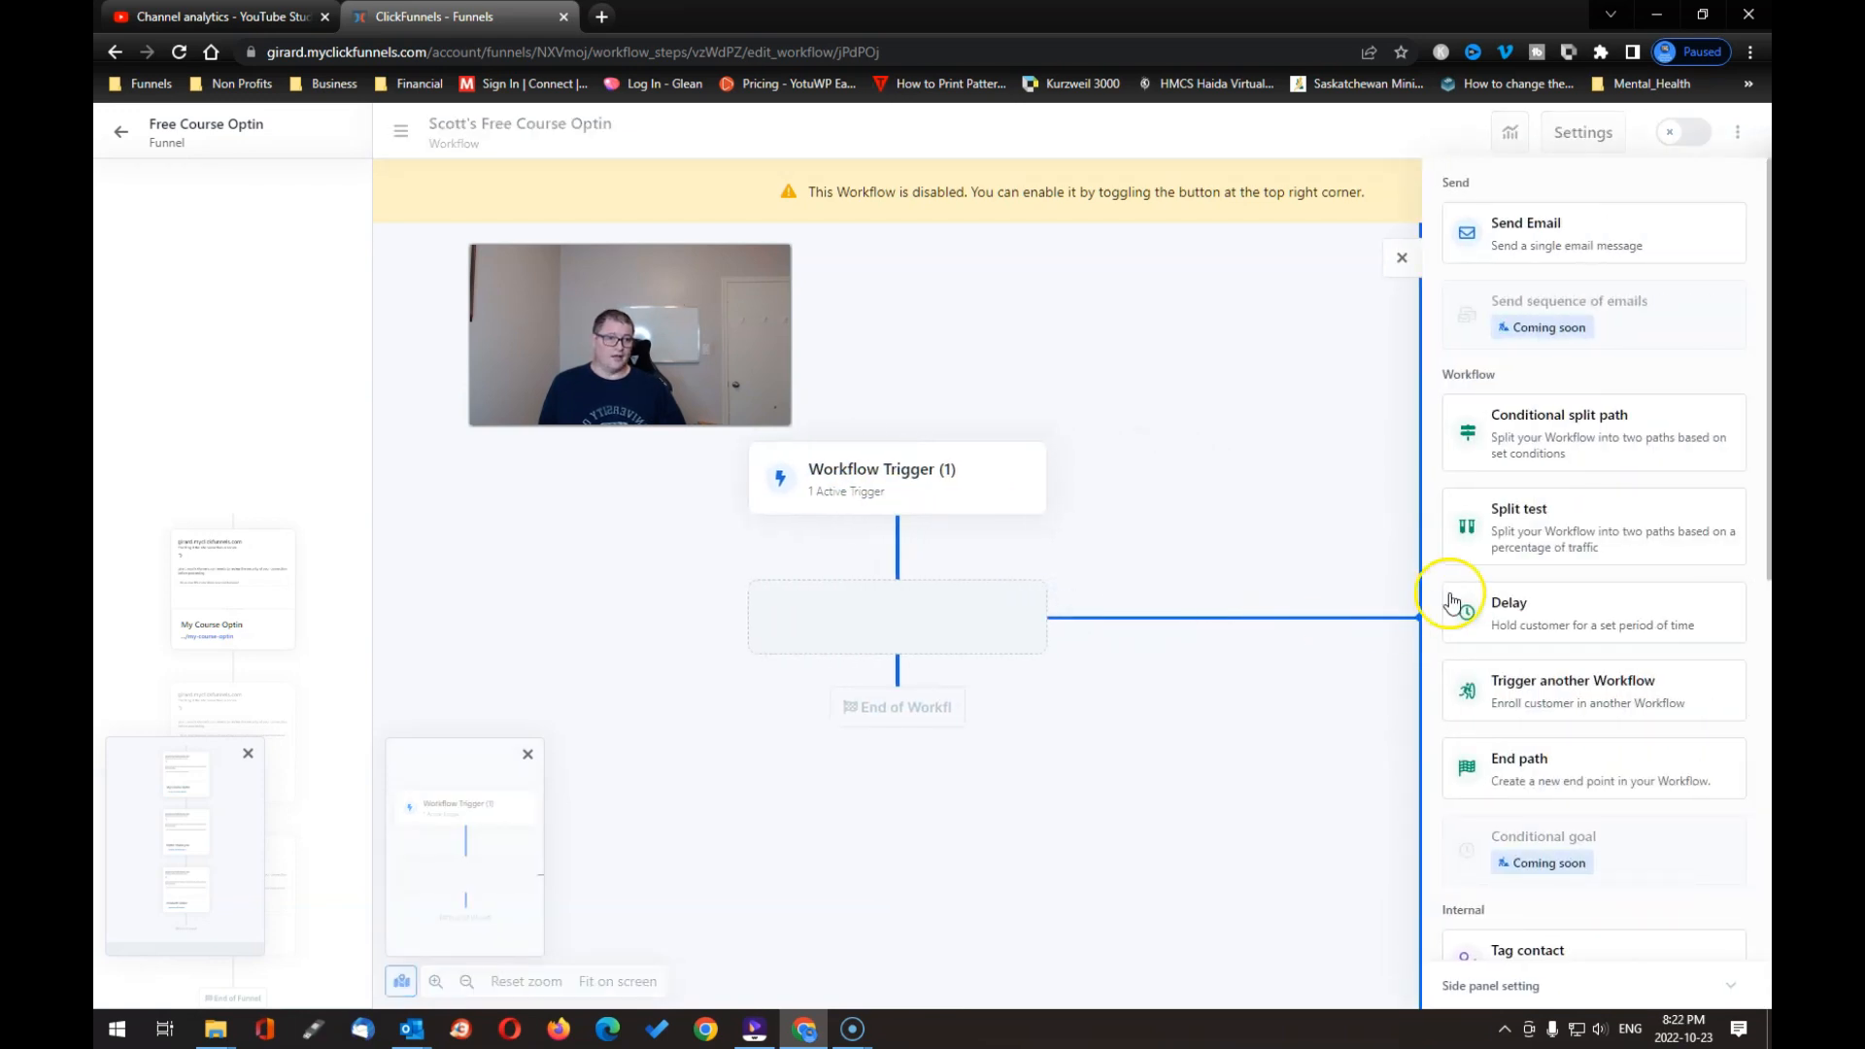
scroll(1593, 543, down, 8)
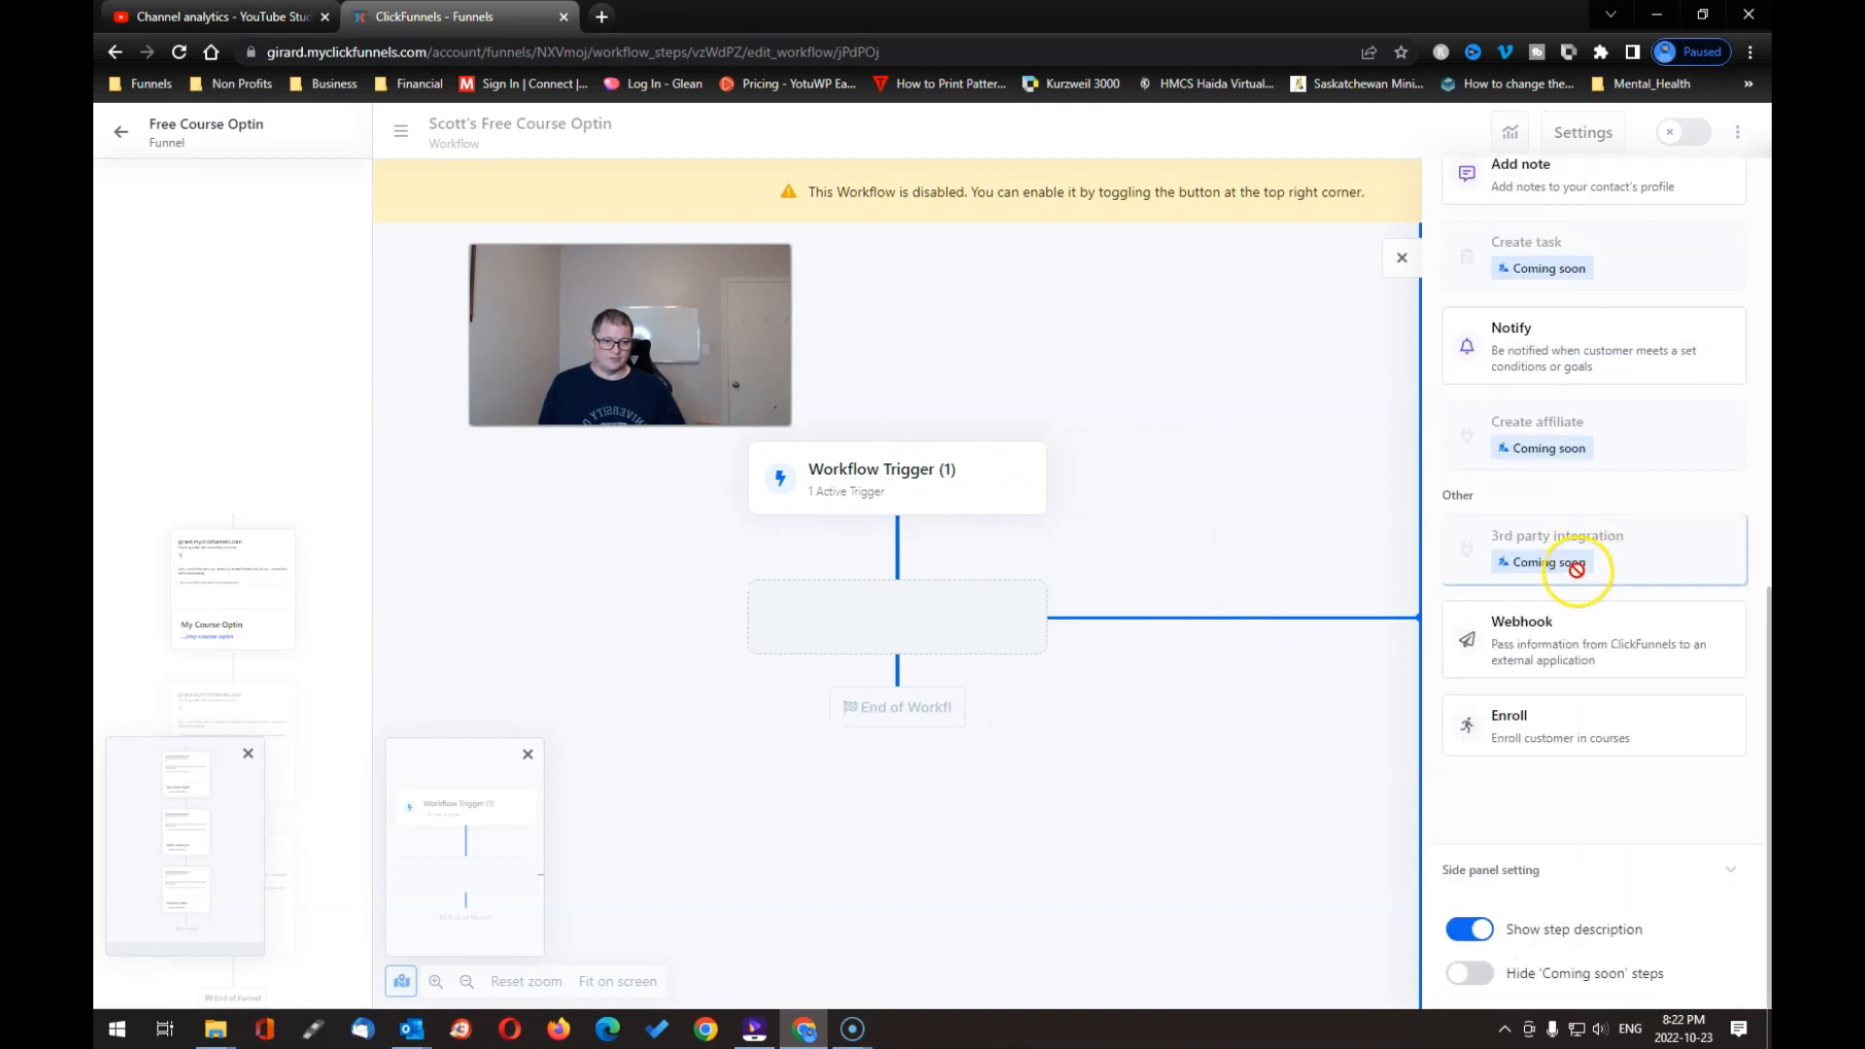
click(1536, 724)
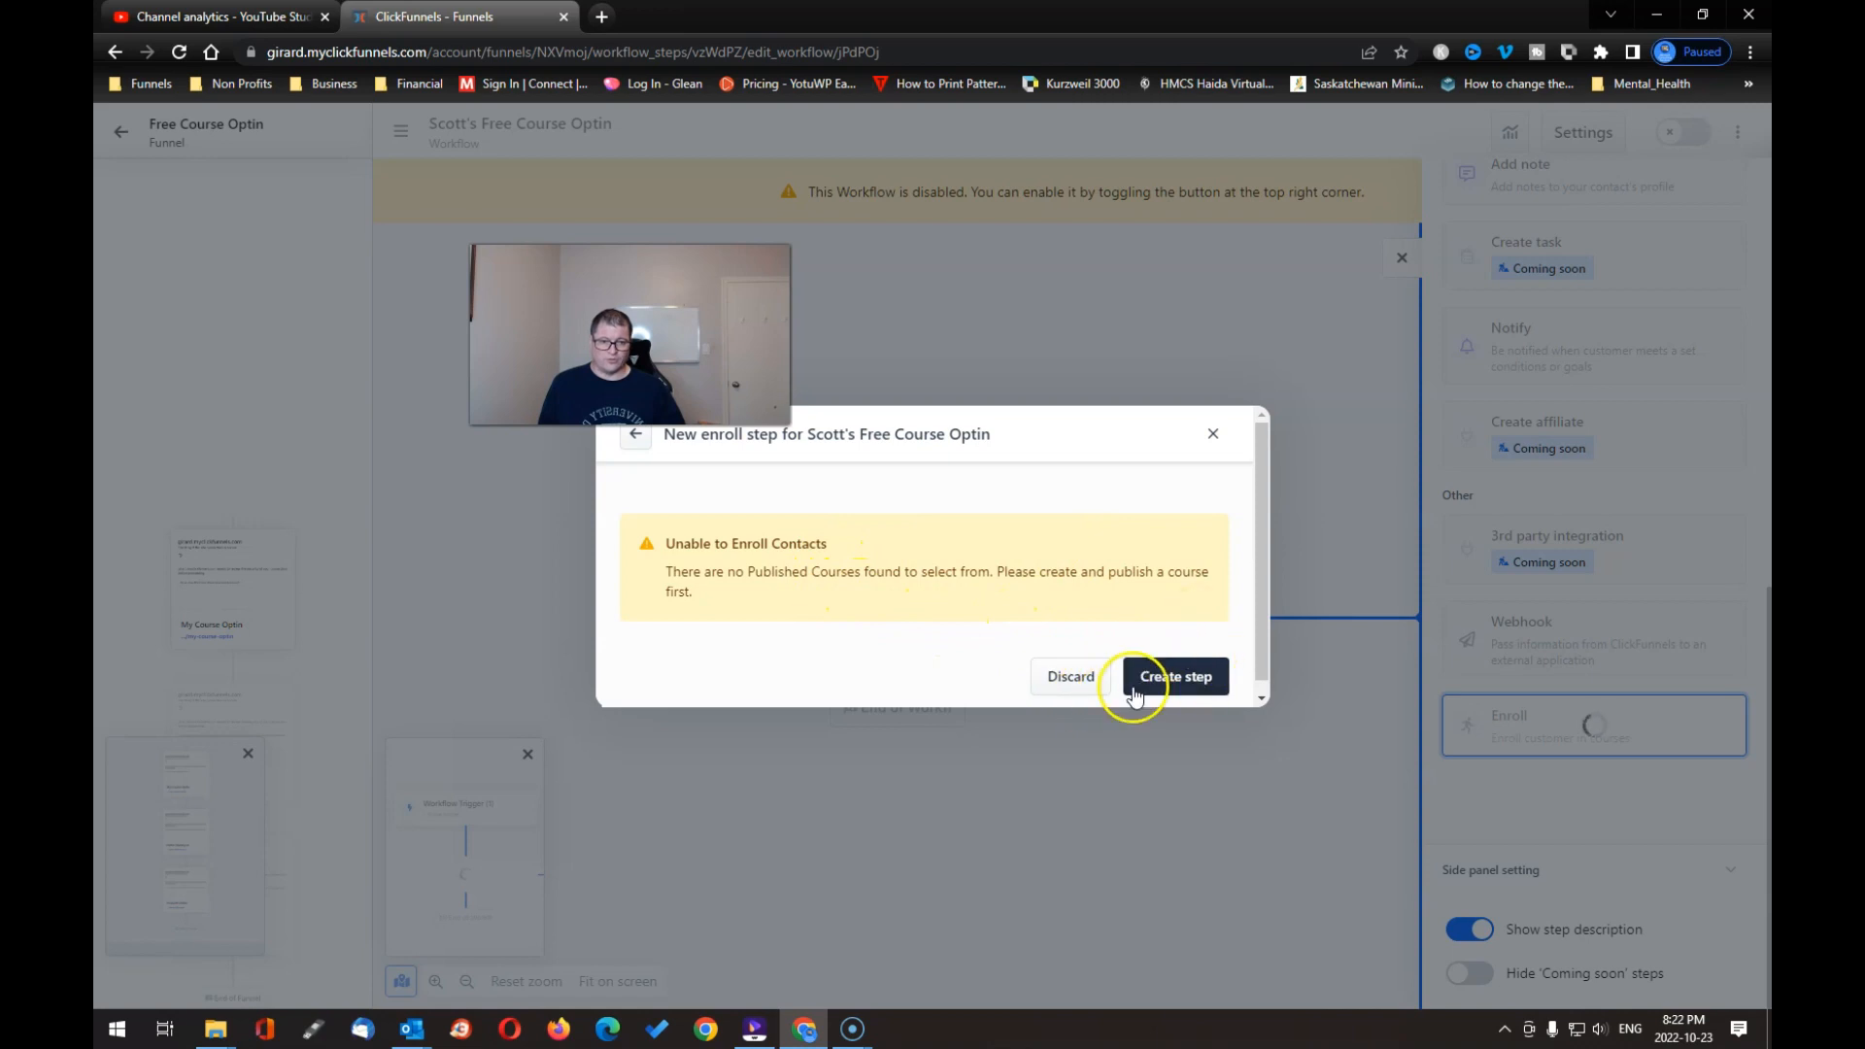
click(1074, 685)
drag(1084, 683, 1098, 683)
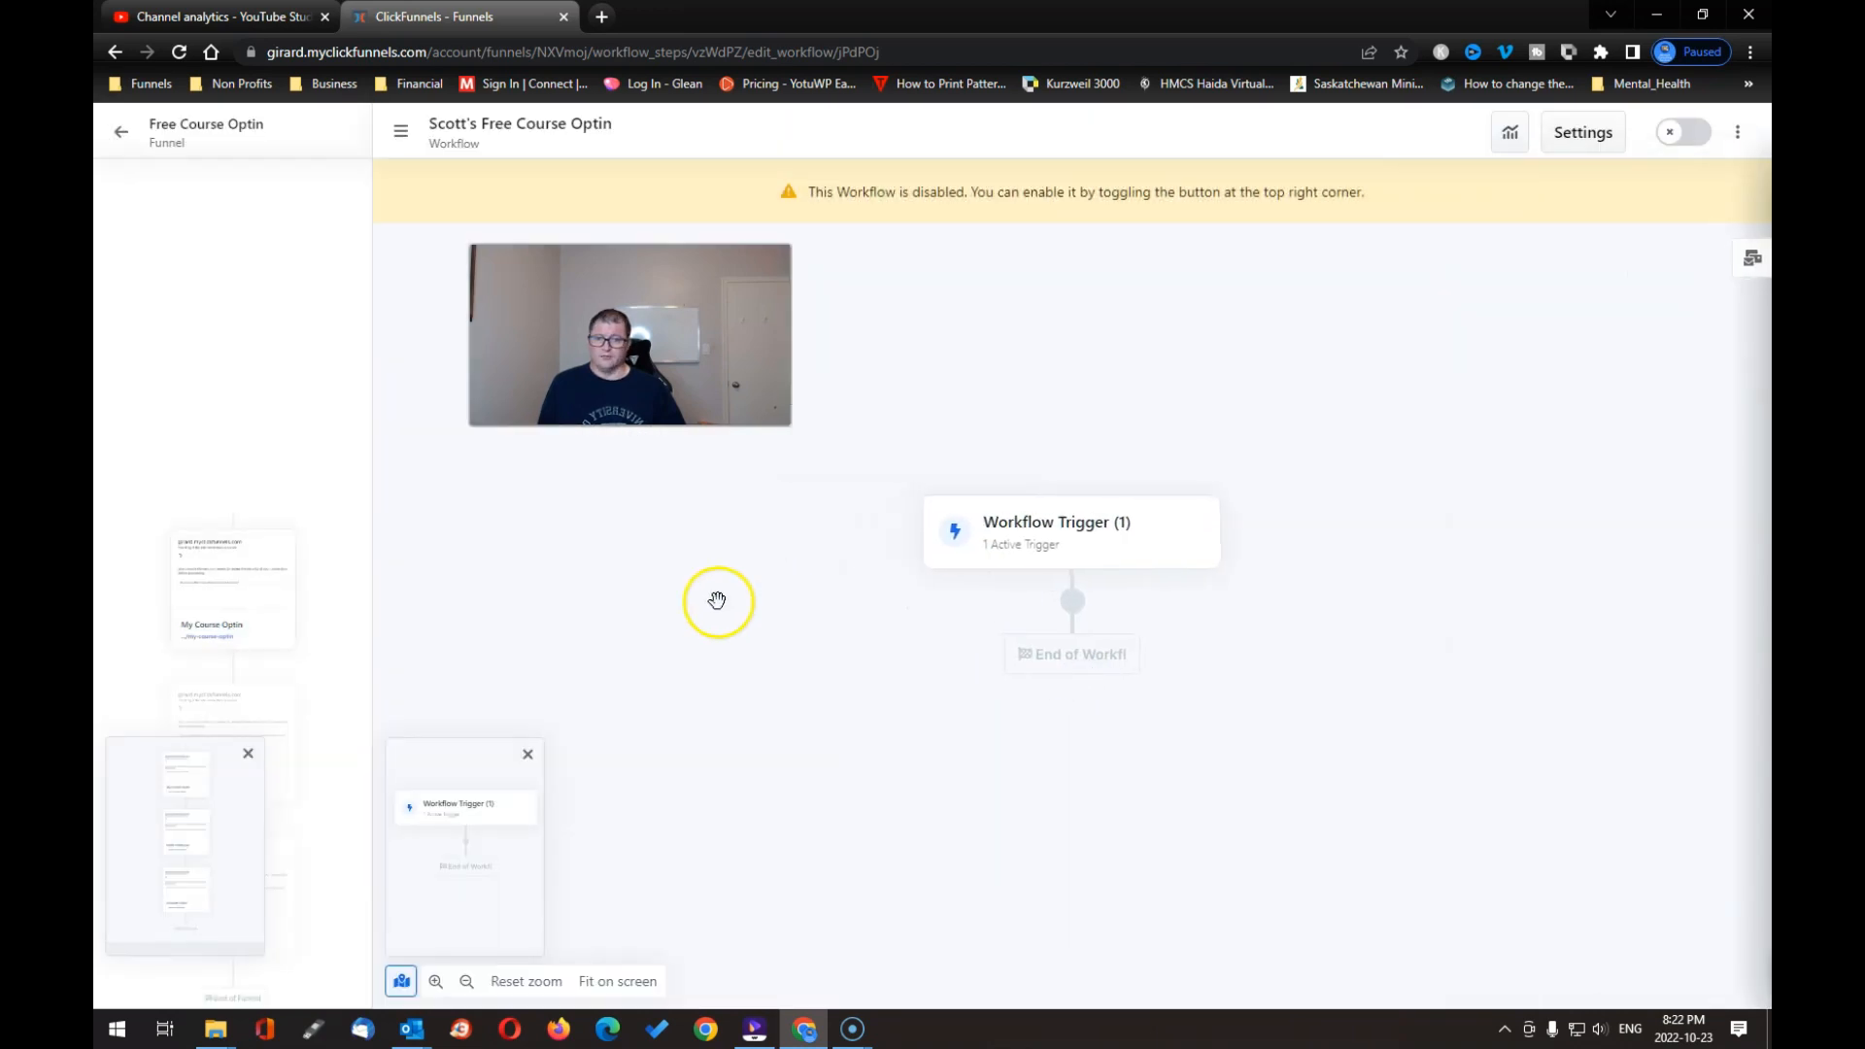
click(122, 133)
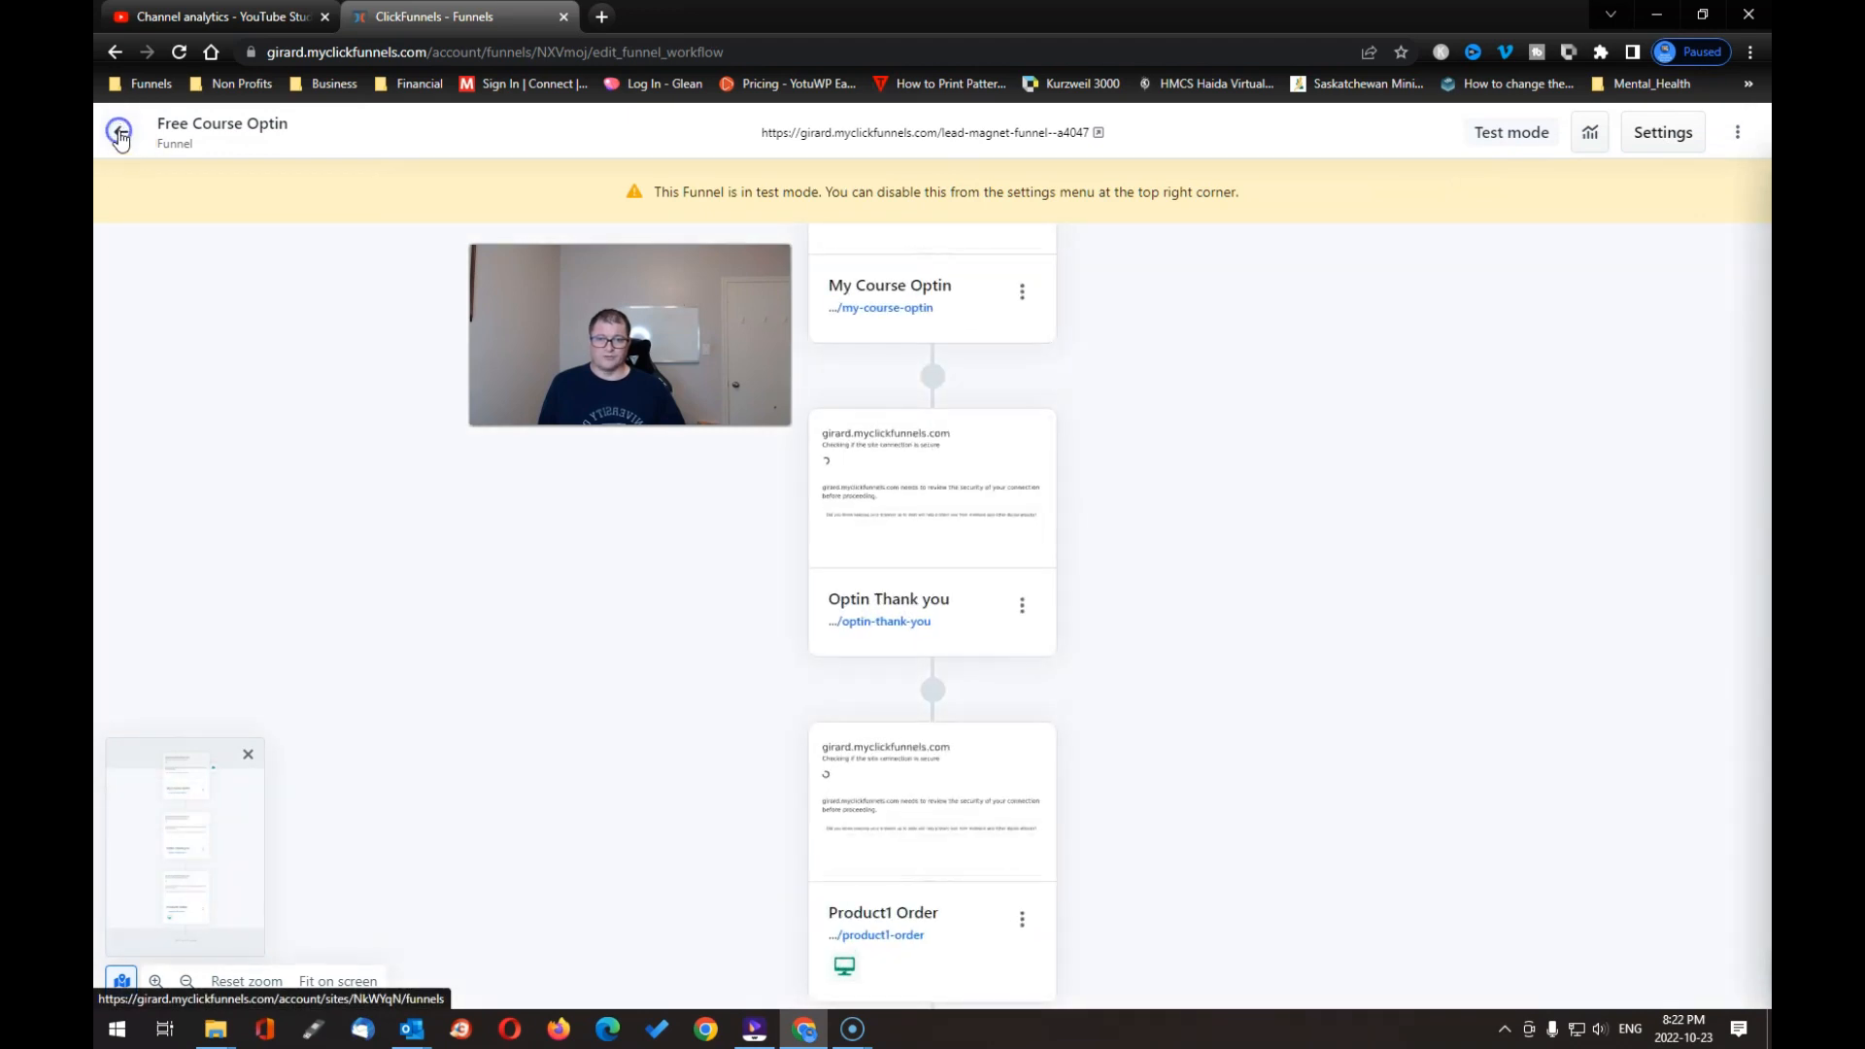
Step: Change the third course in the Courses list from Draft to Published and update it
click(120, 137)
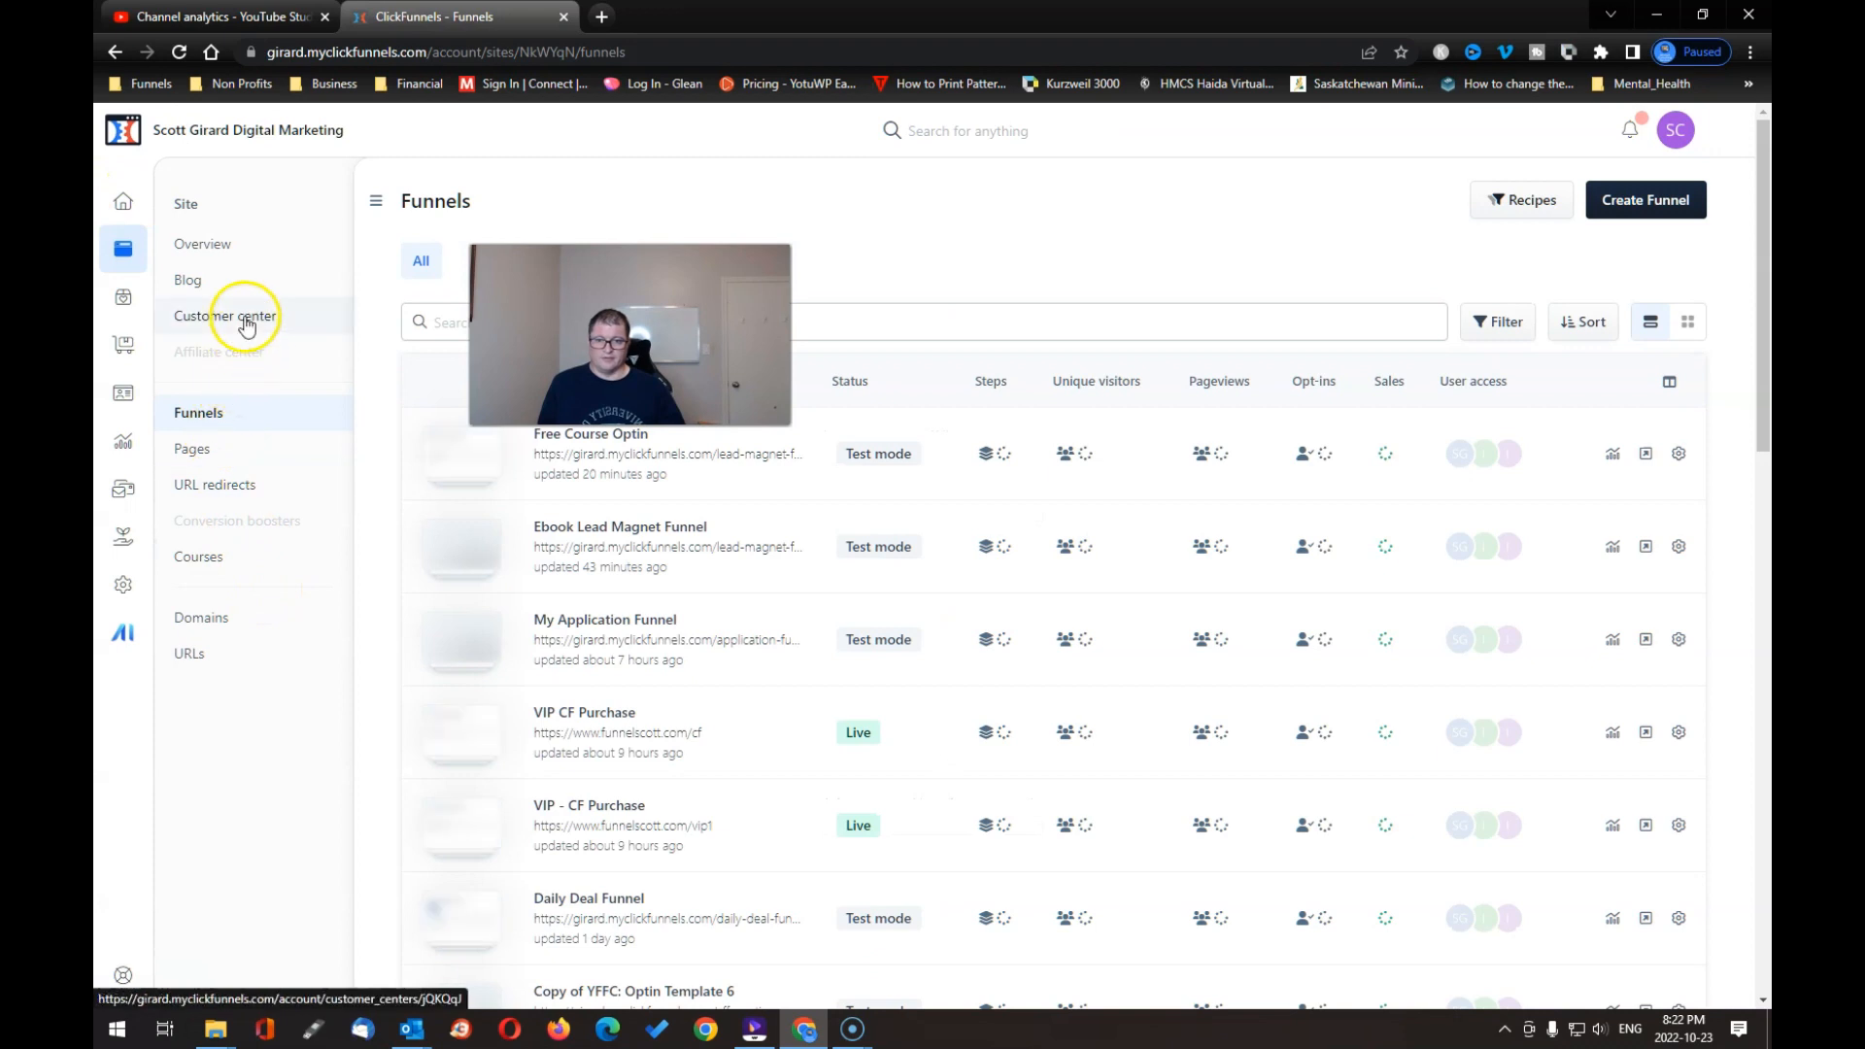
click(216, 557)
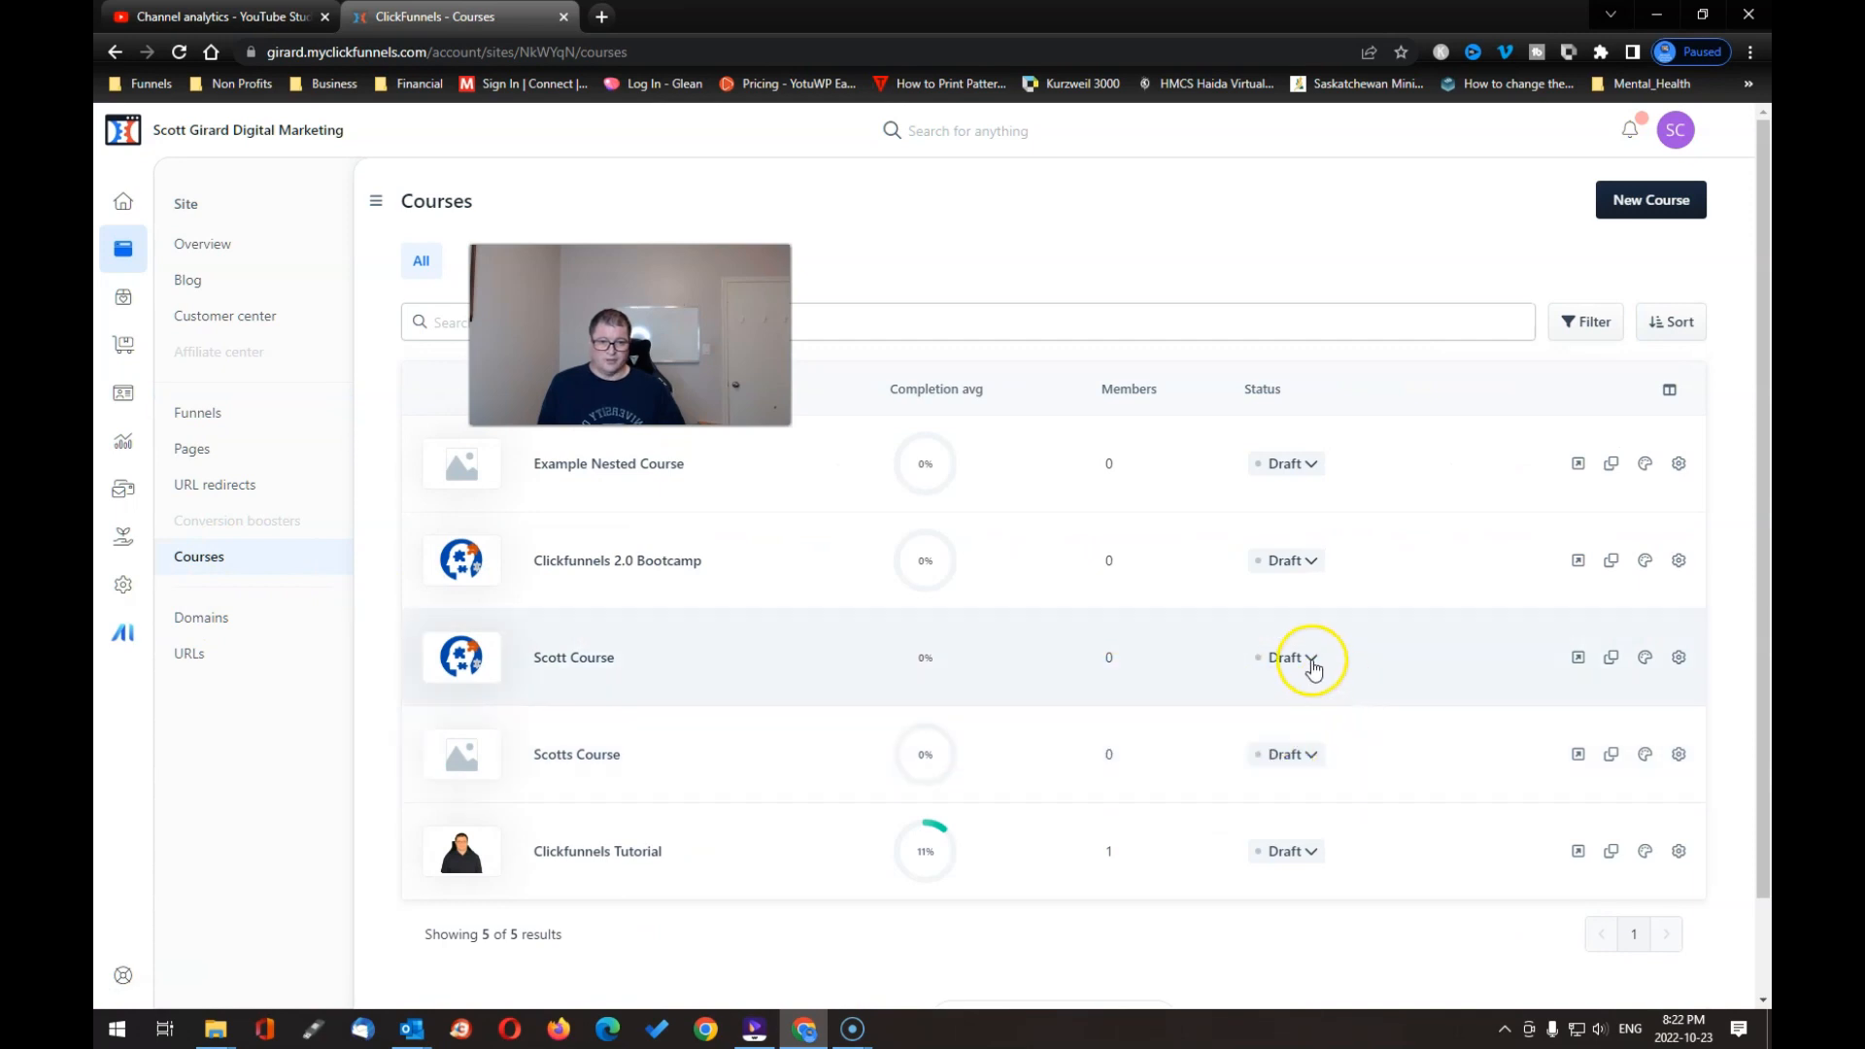
click(1309, 657)
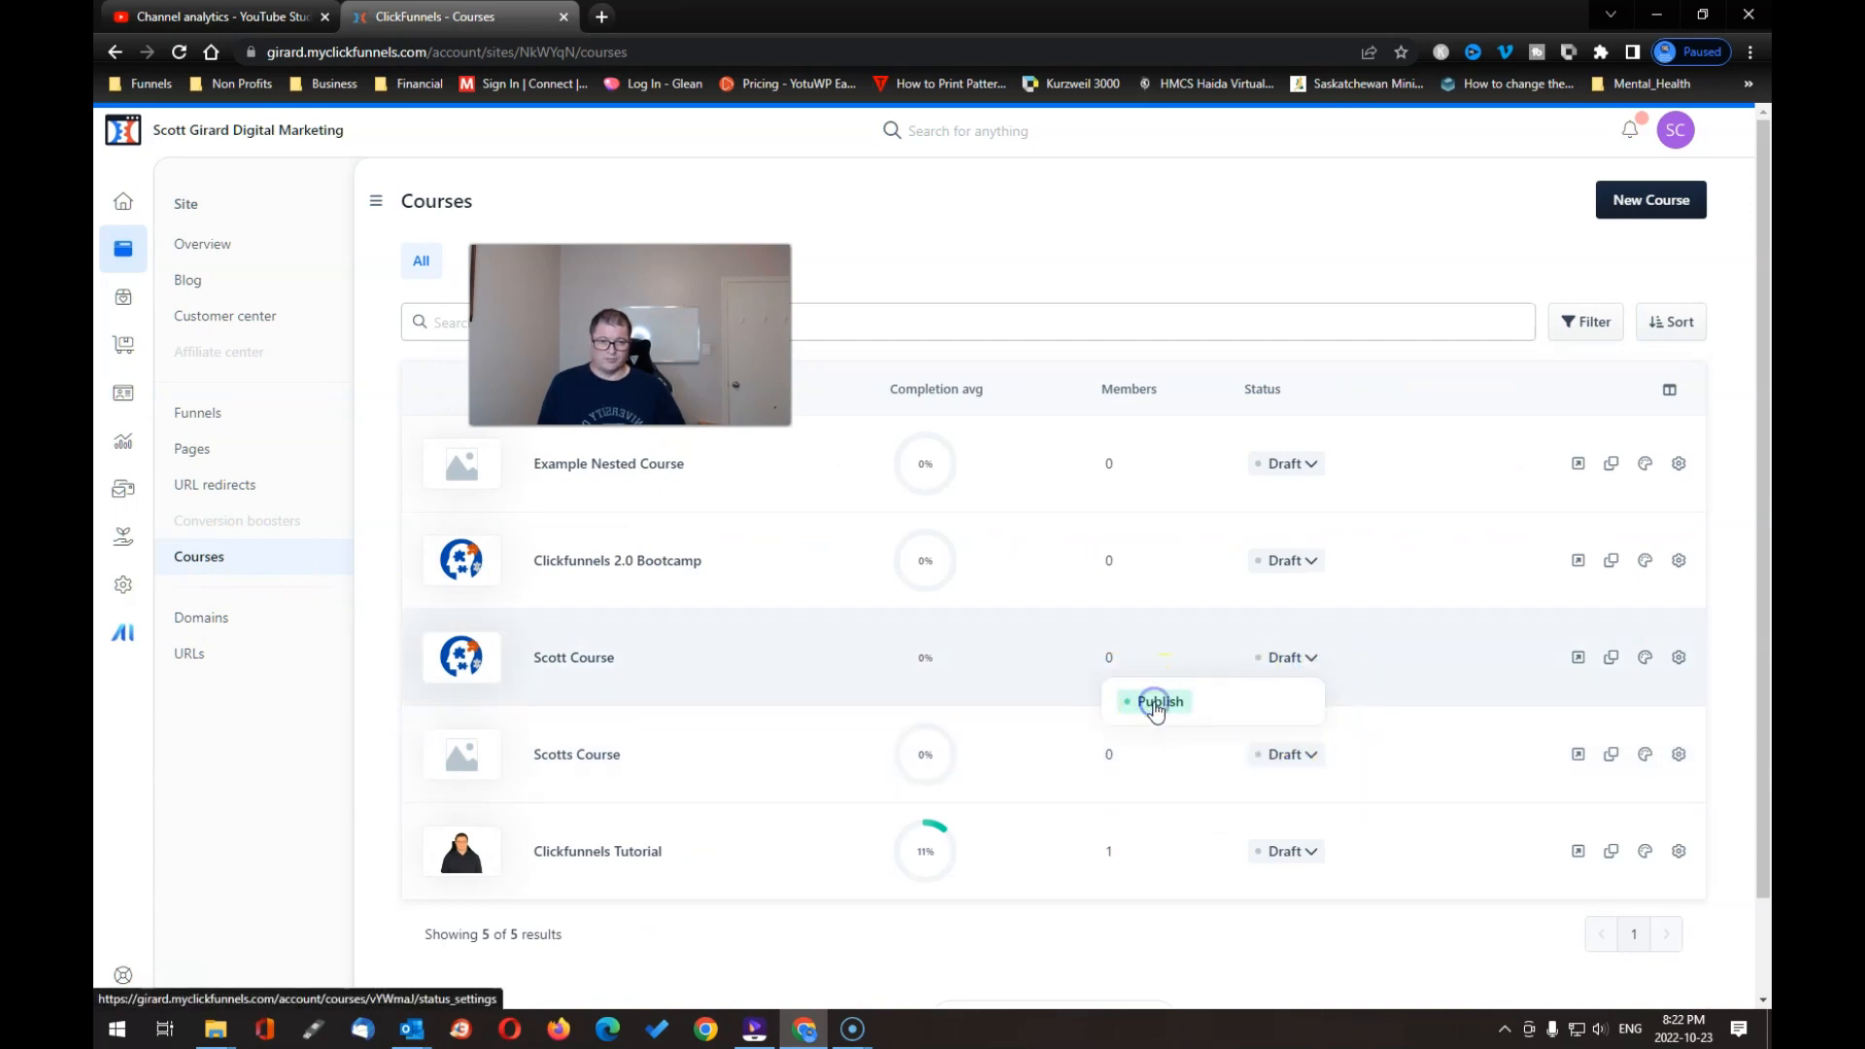
click(1156, 702)
click(1069, 672)
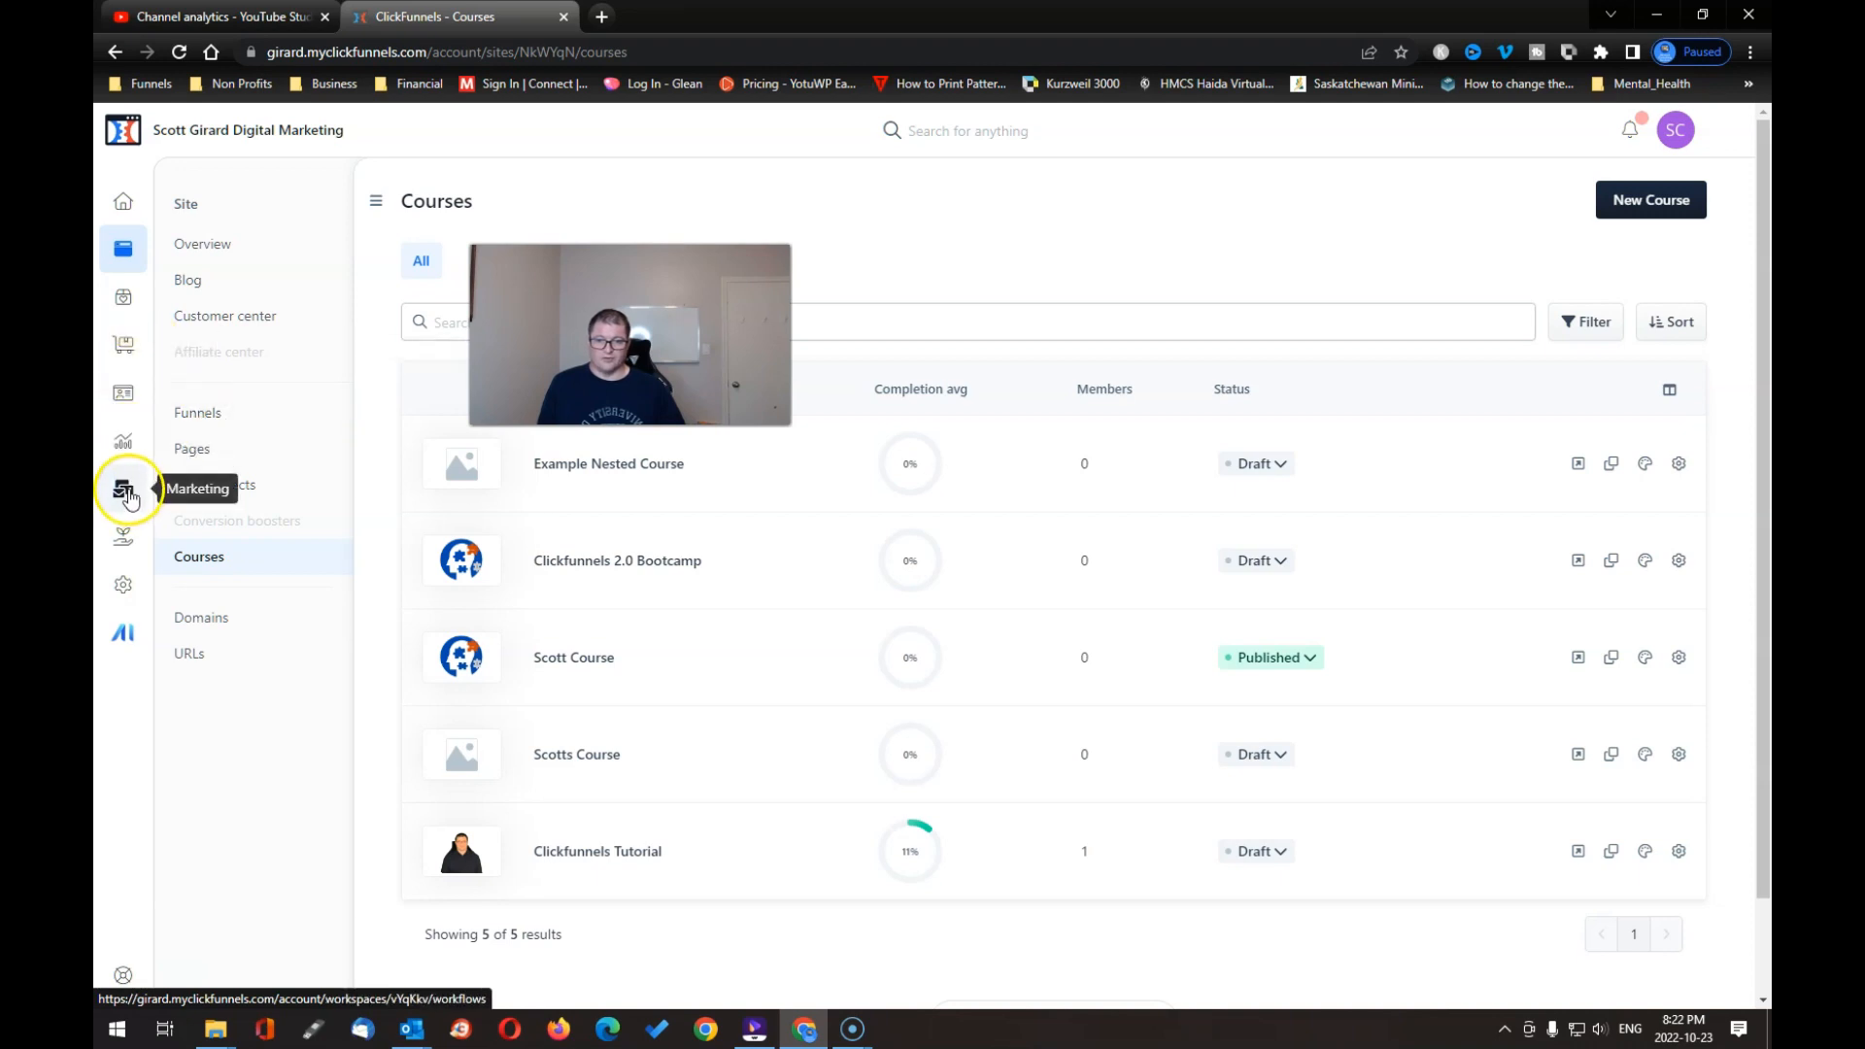
Step: Reopen the Free Course Optin workflow for editing from the Marketing workflows list
click(125, 494)
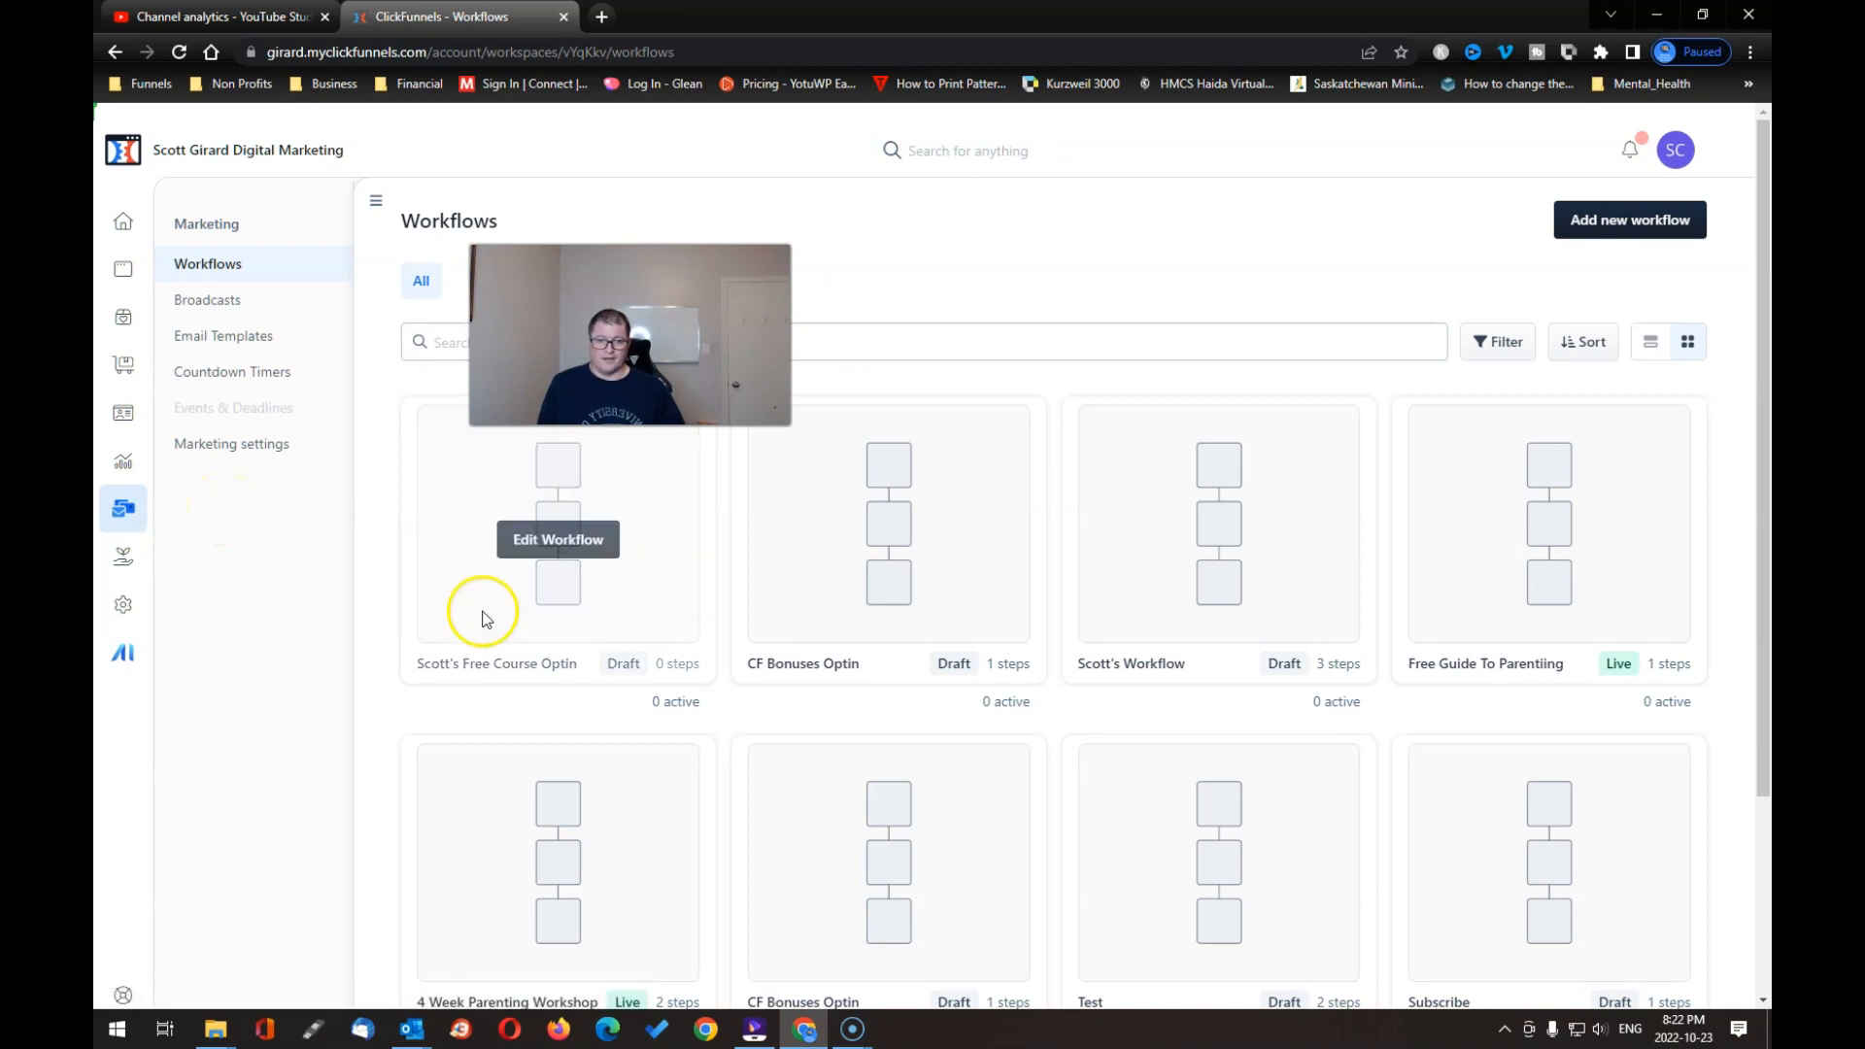
drag(631, 364, 1354, 597)
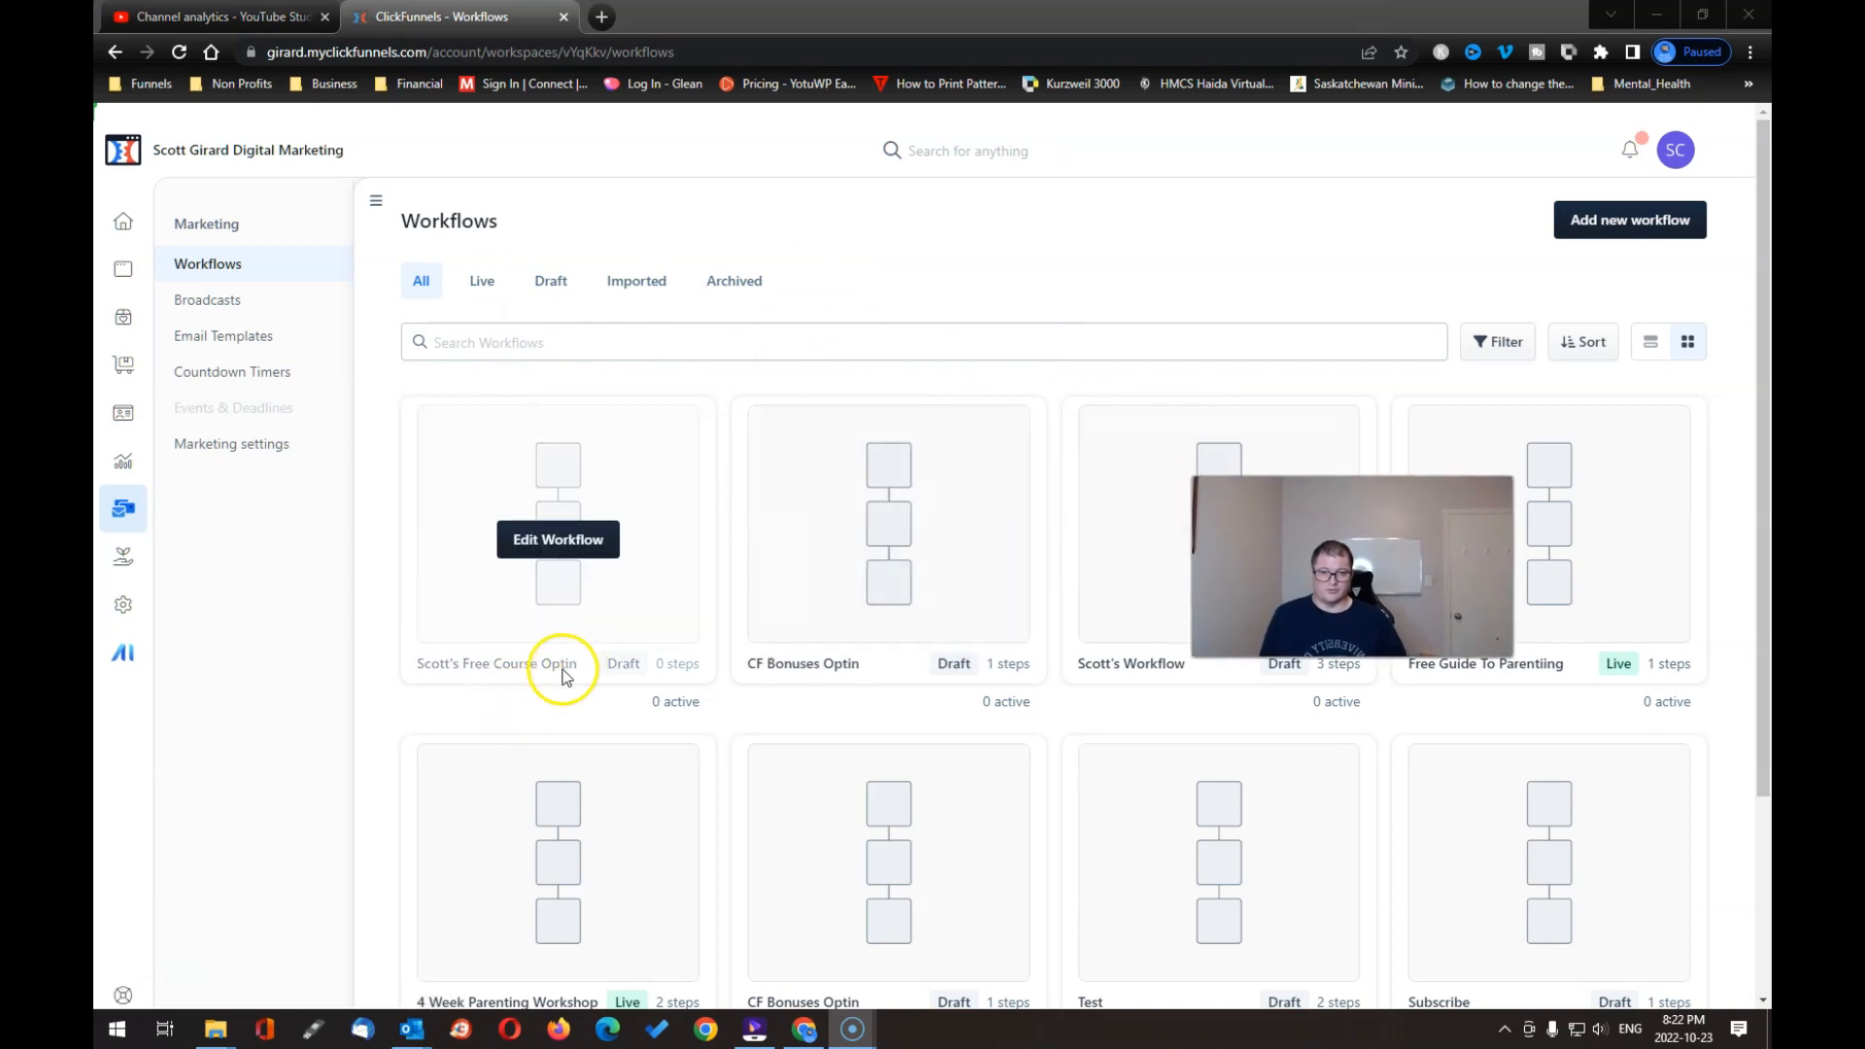
click(559, 544)
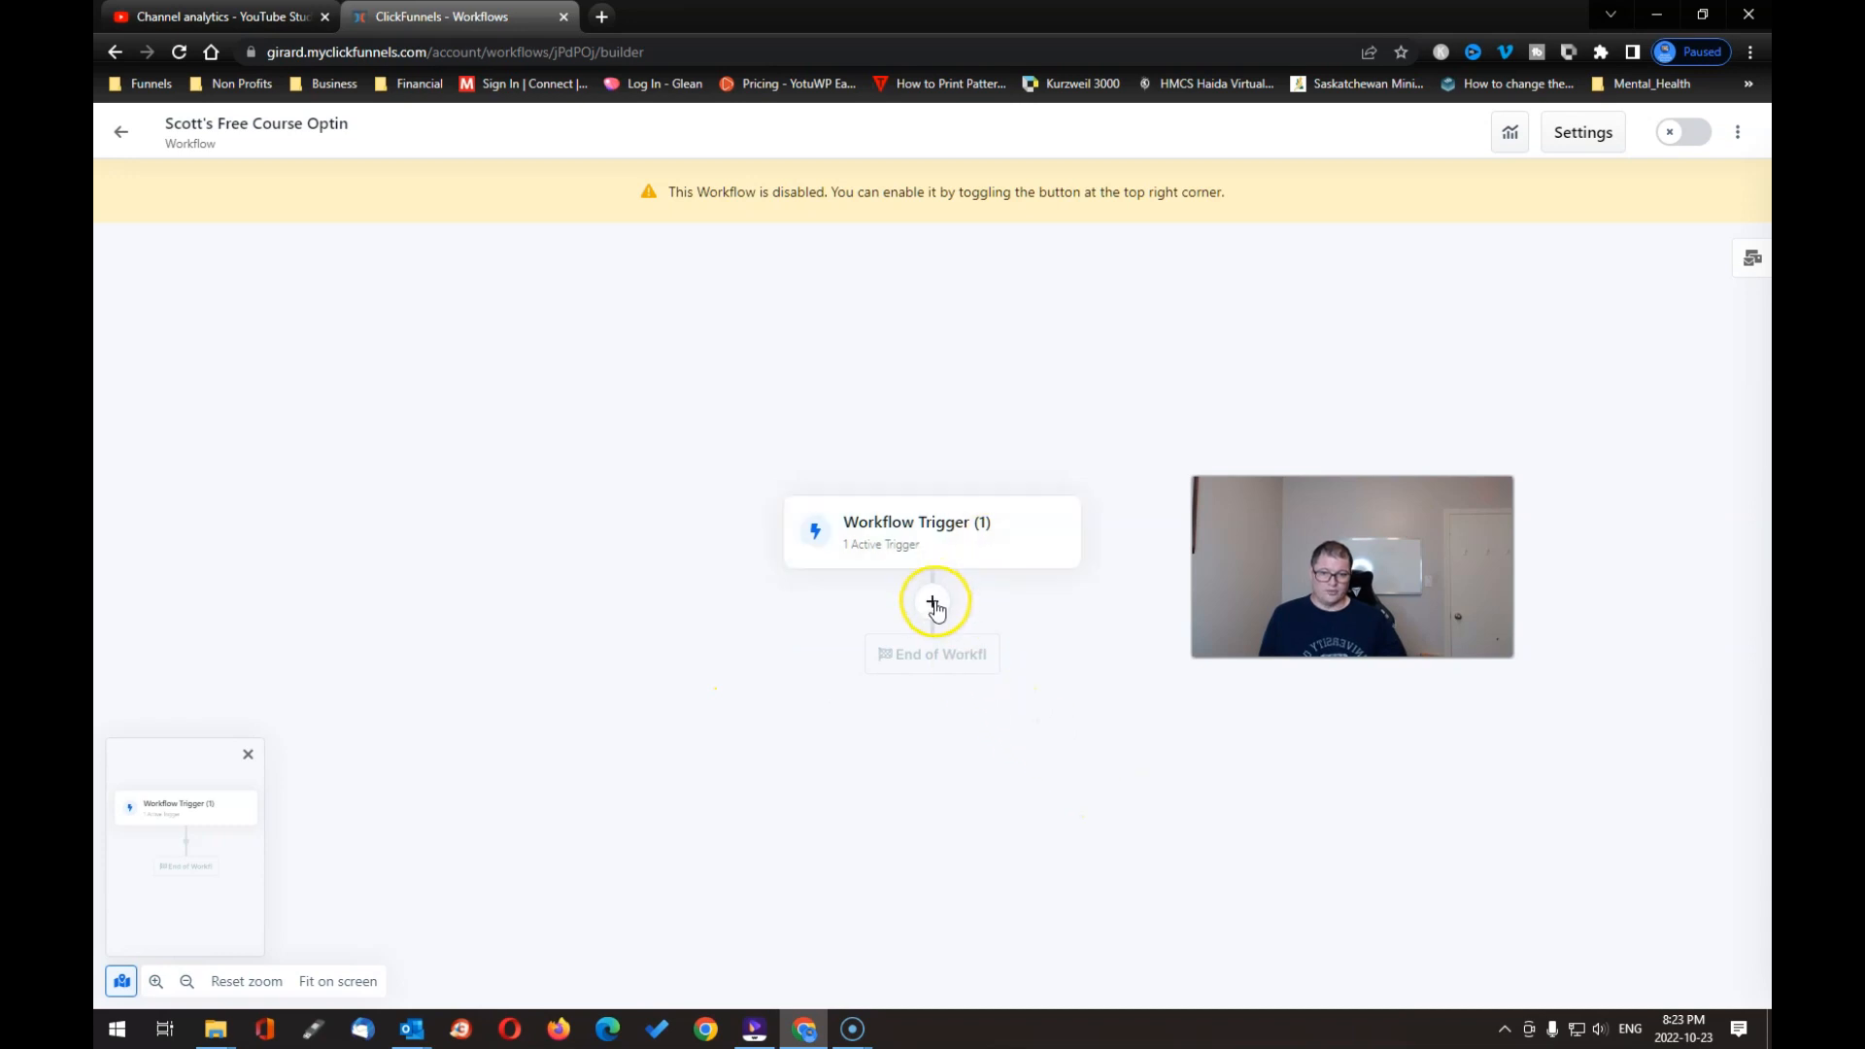
Step: Add an Enroll step after the trigger with the published course checked
click(934, 599)
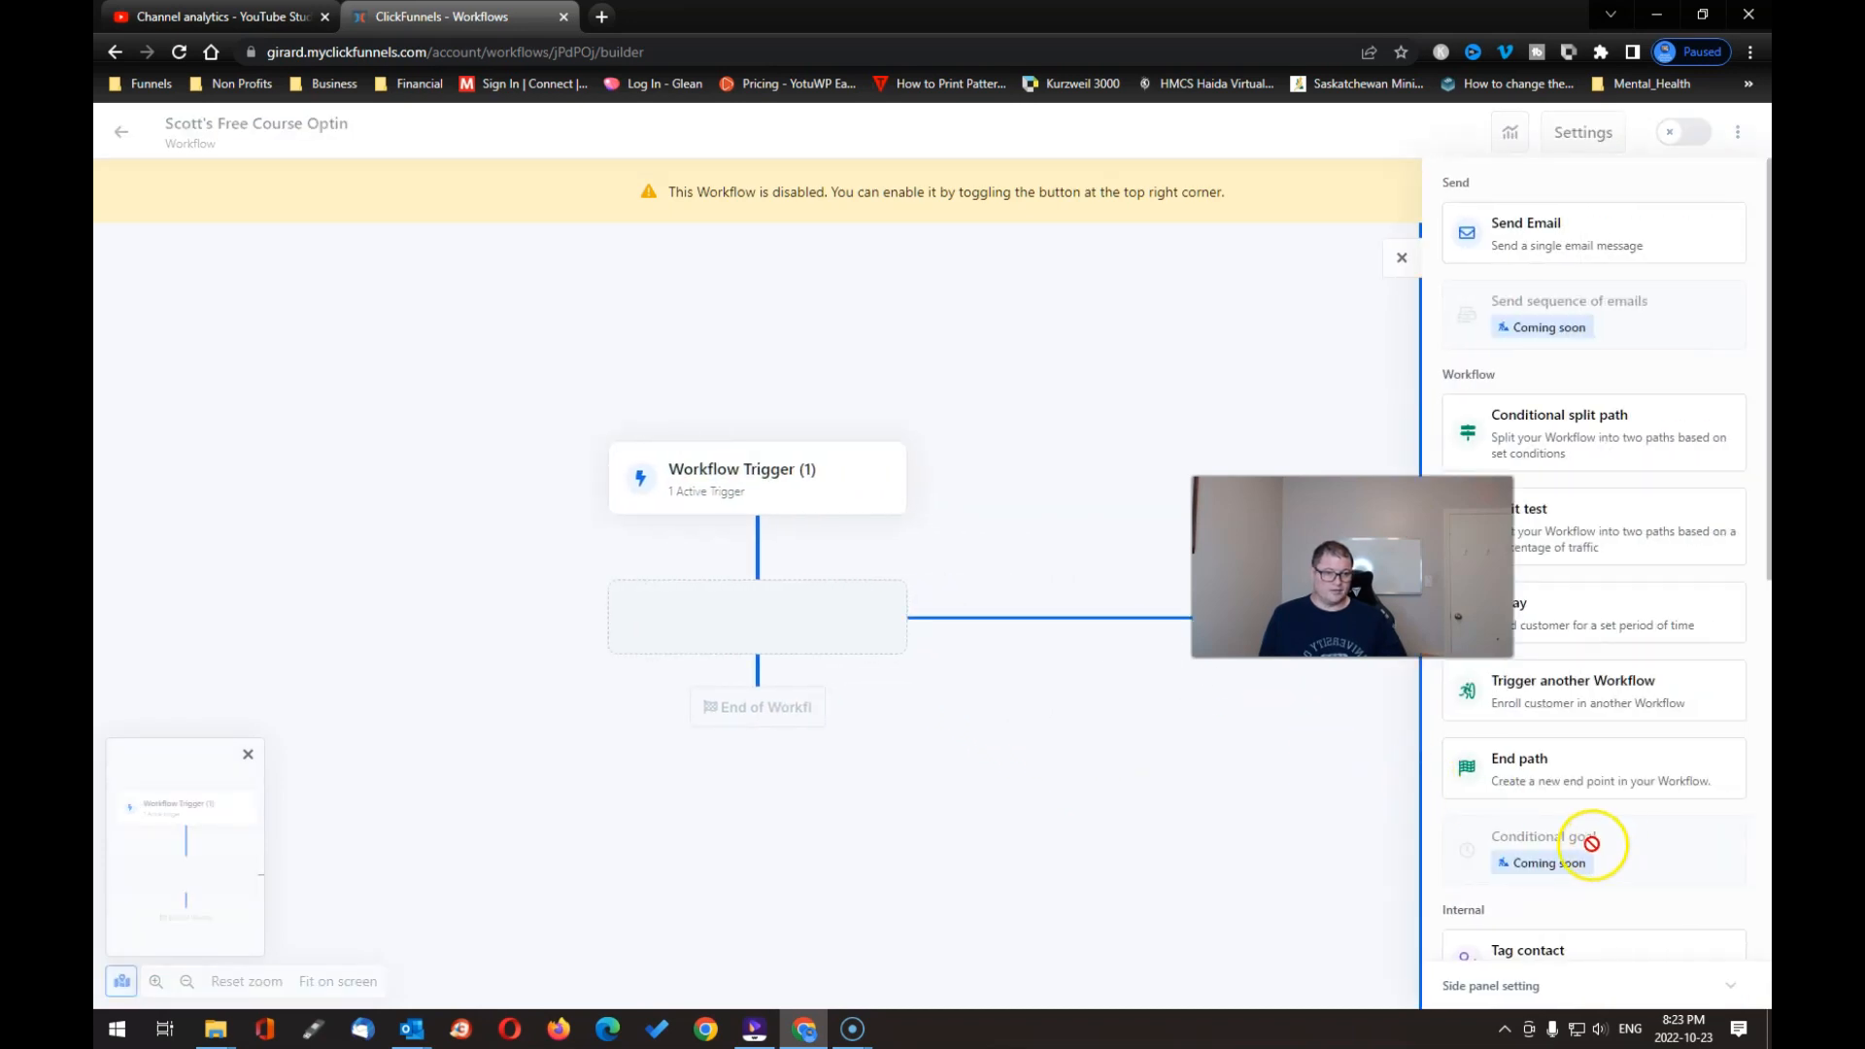
scroll(1591, 843, down, 8)
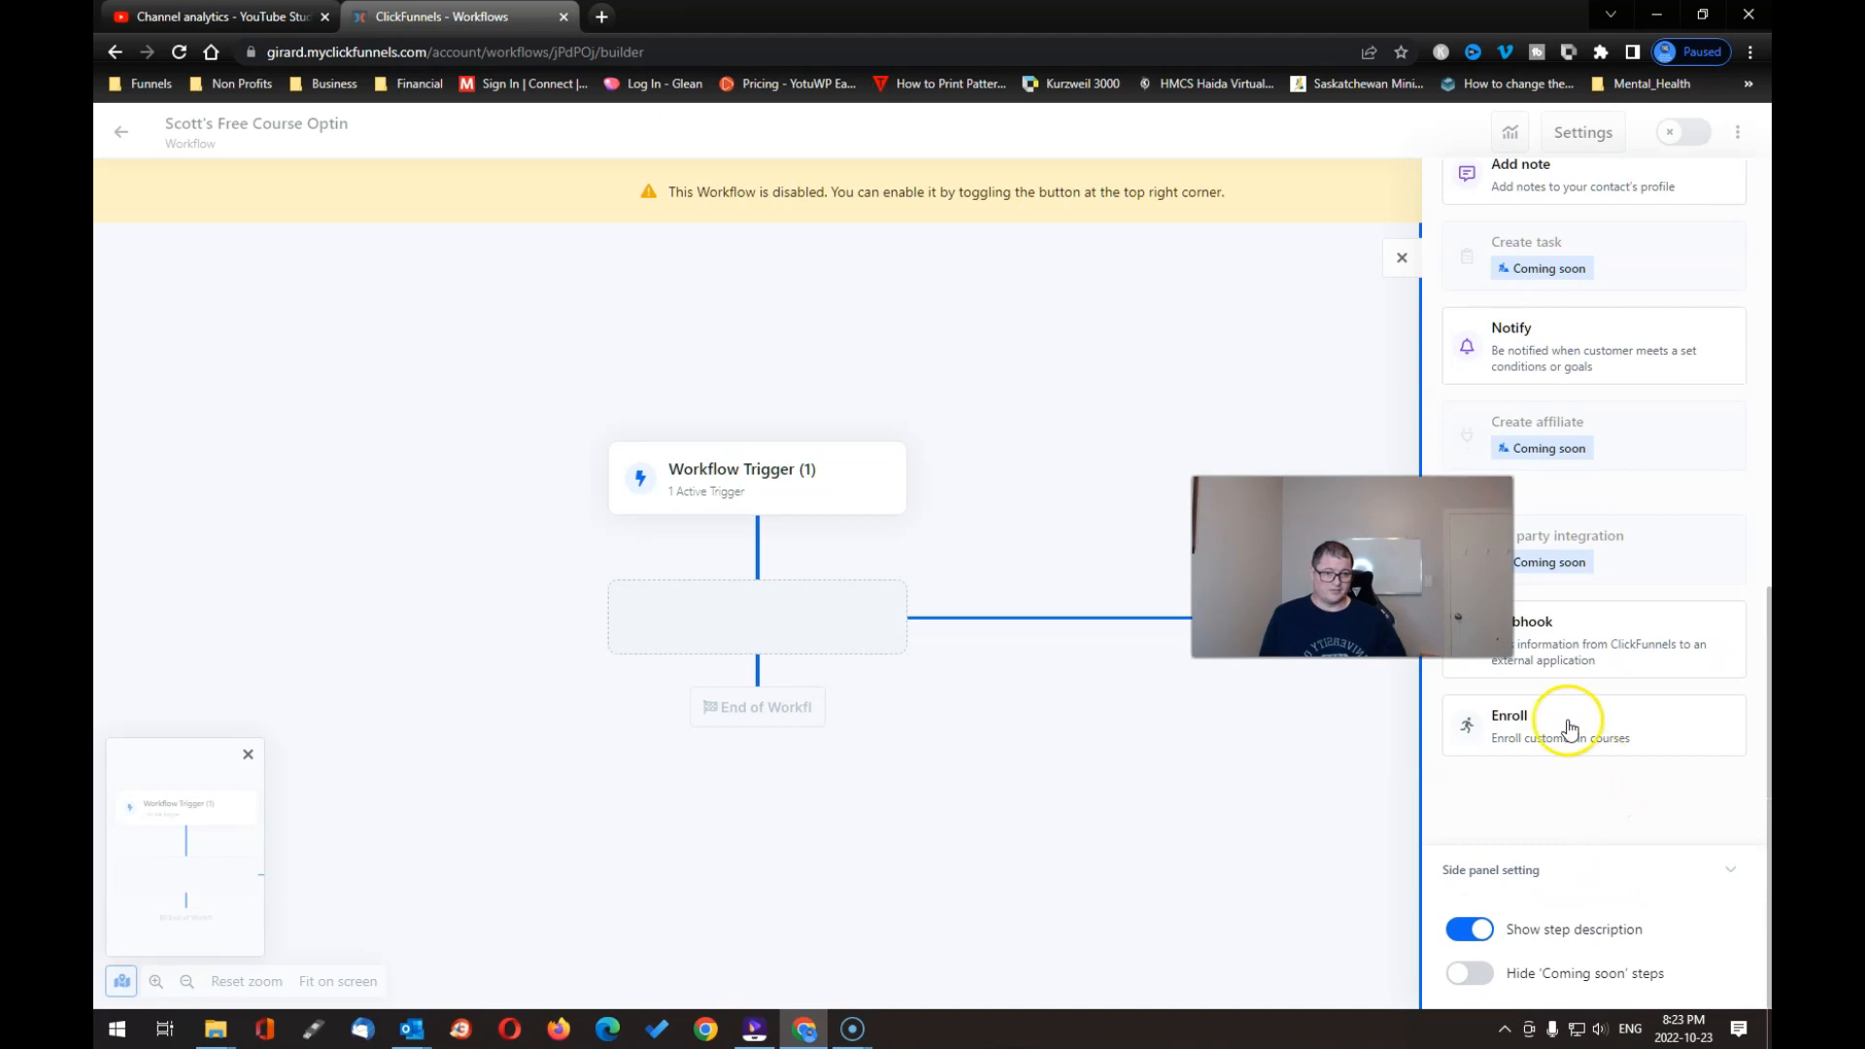
click(1571, 727)
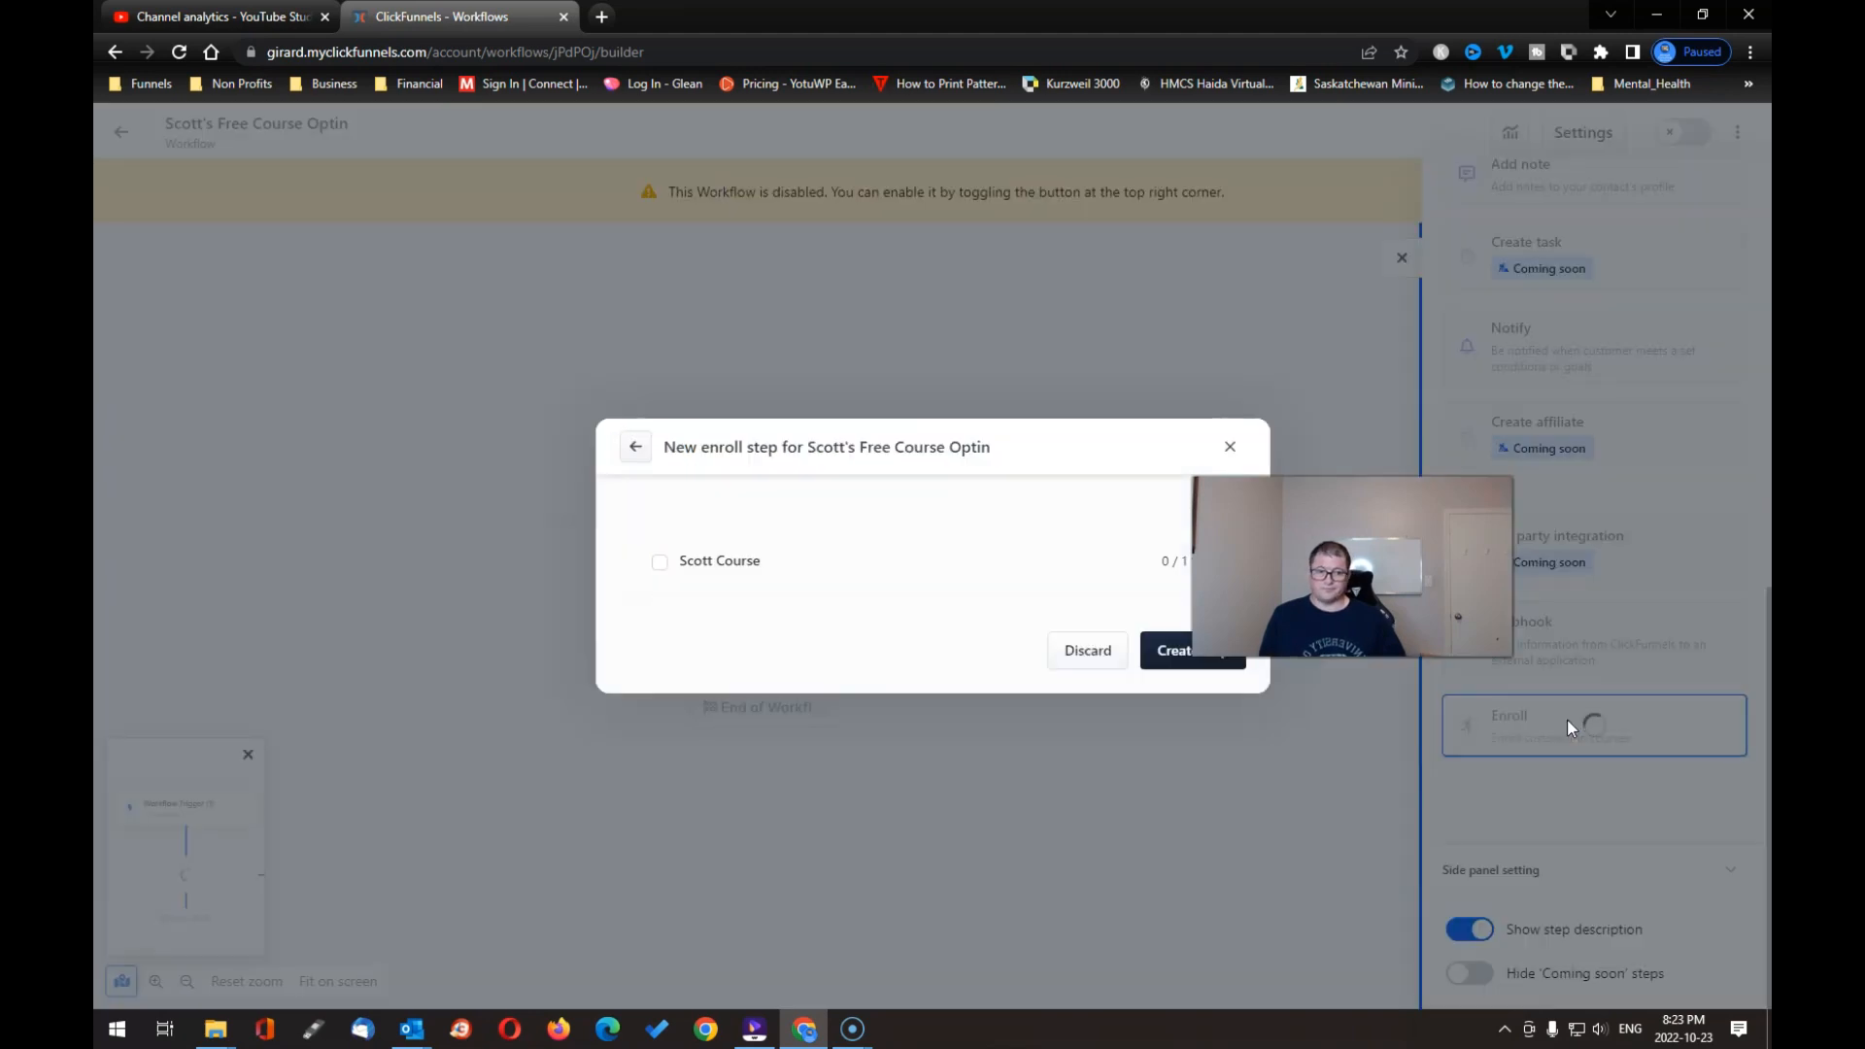
click(658, 562)
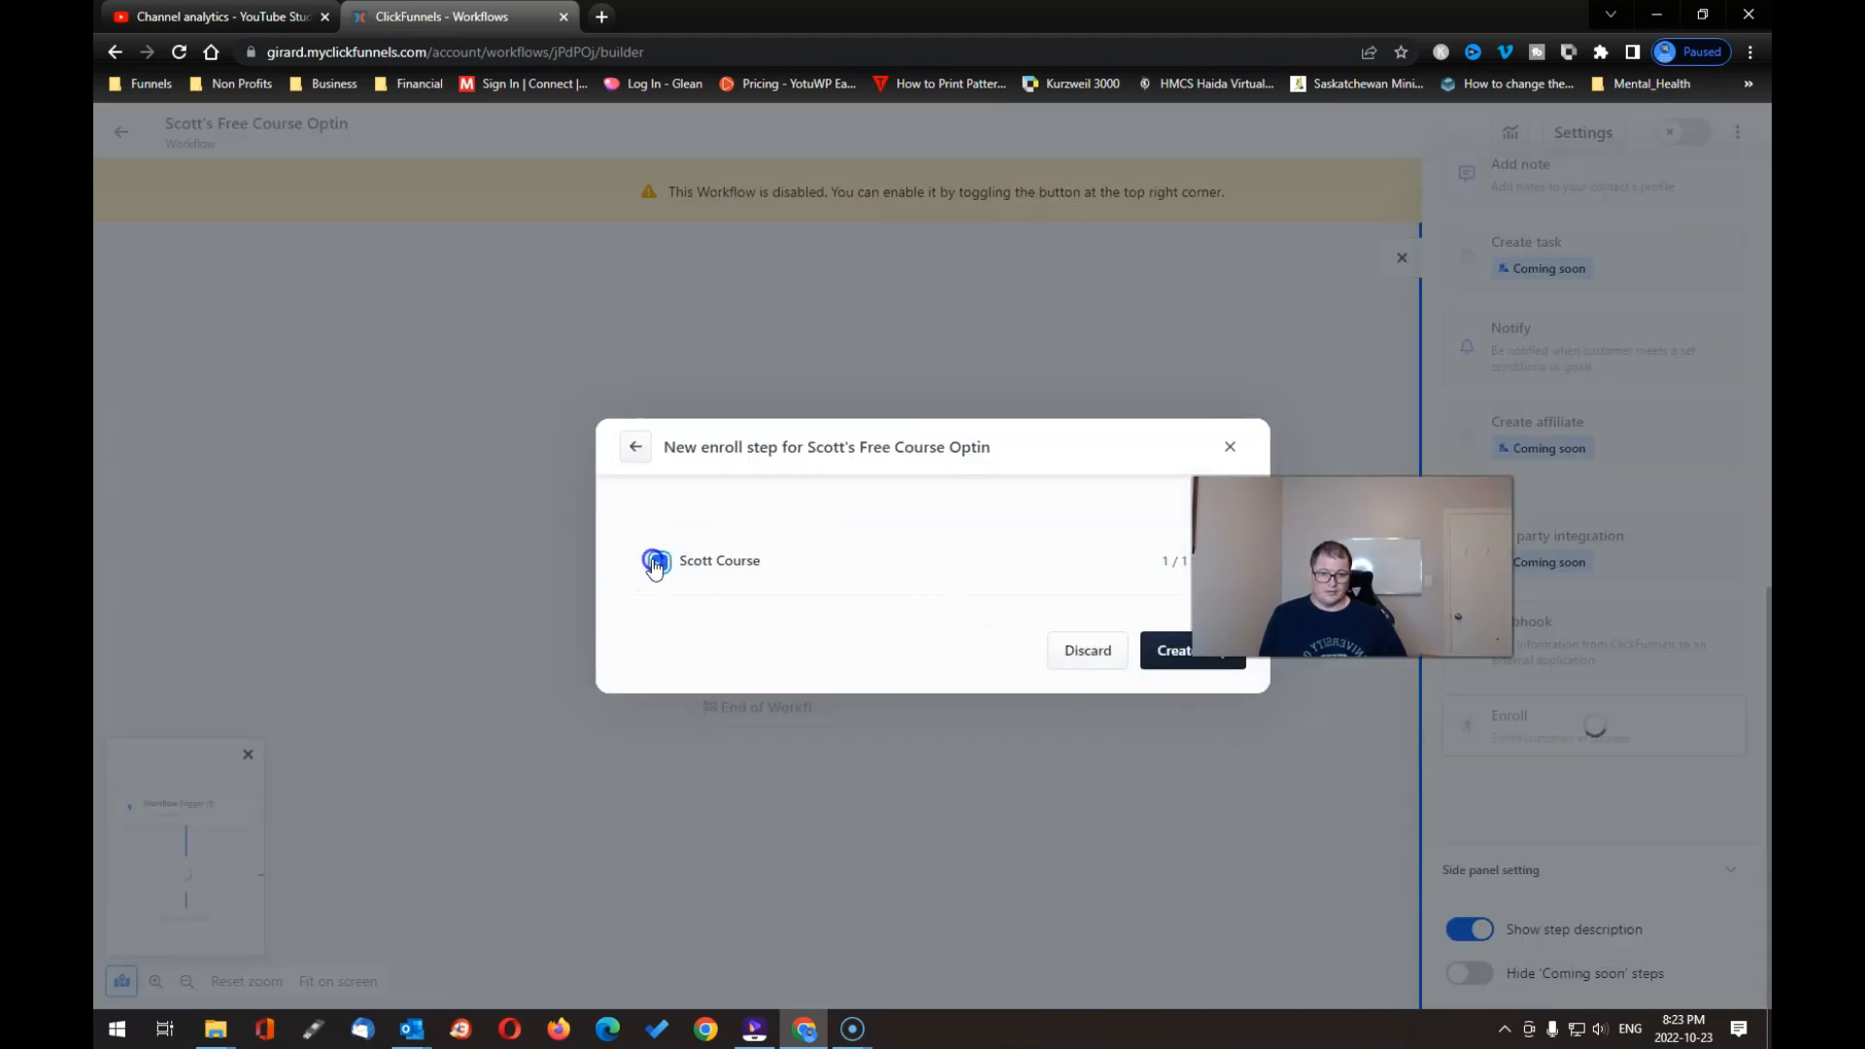
click(1161, 650)
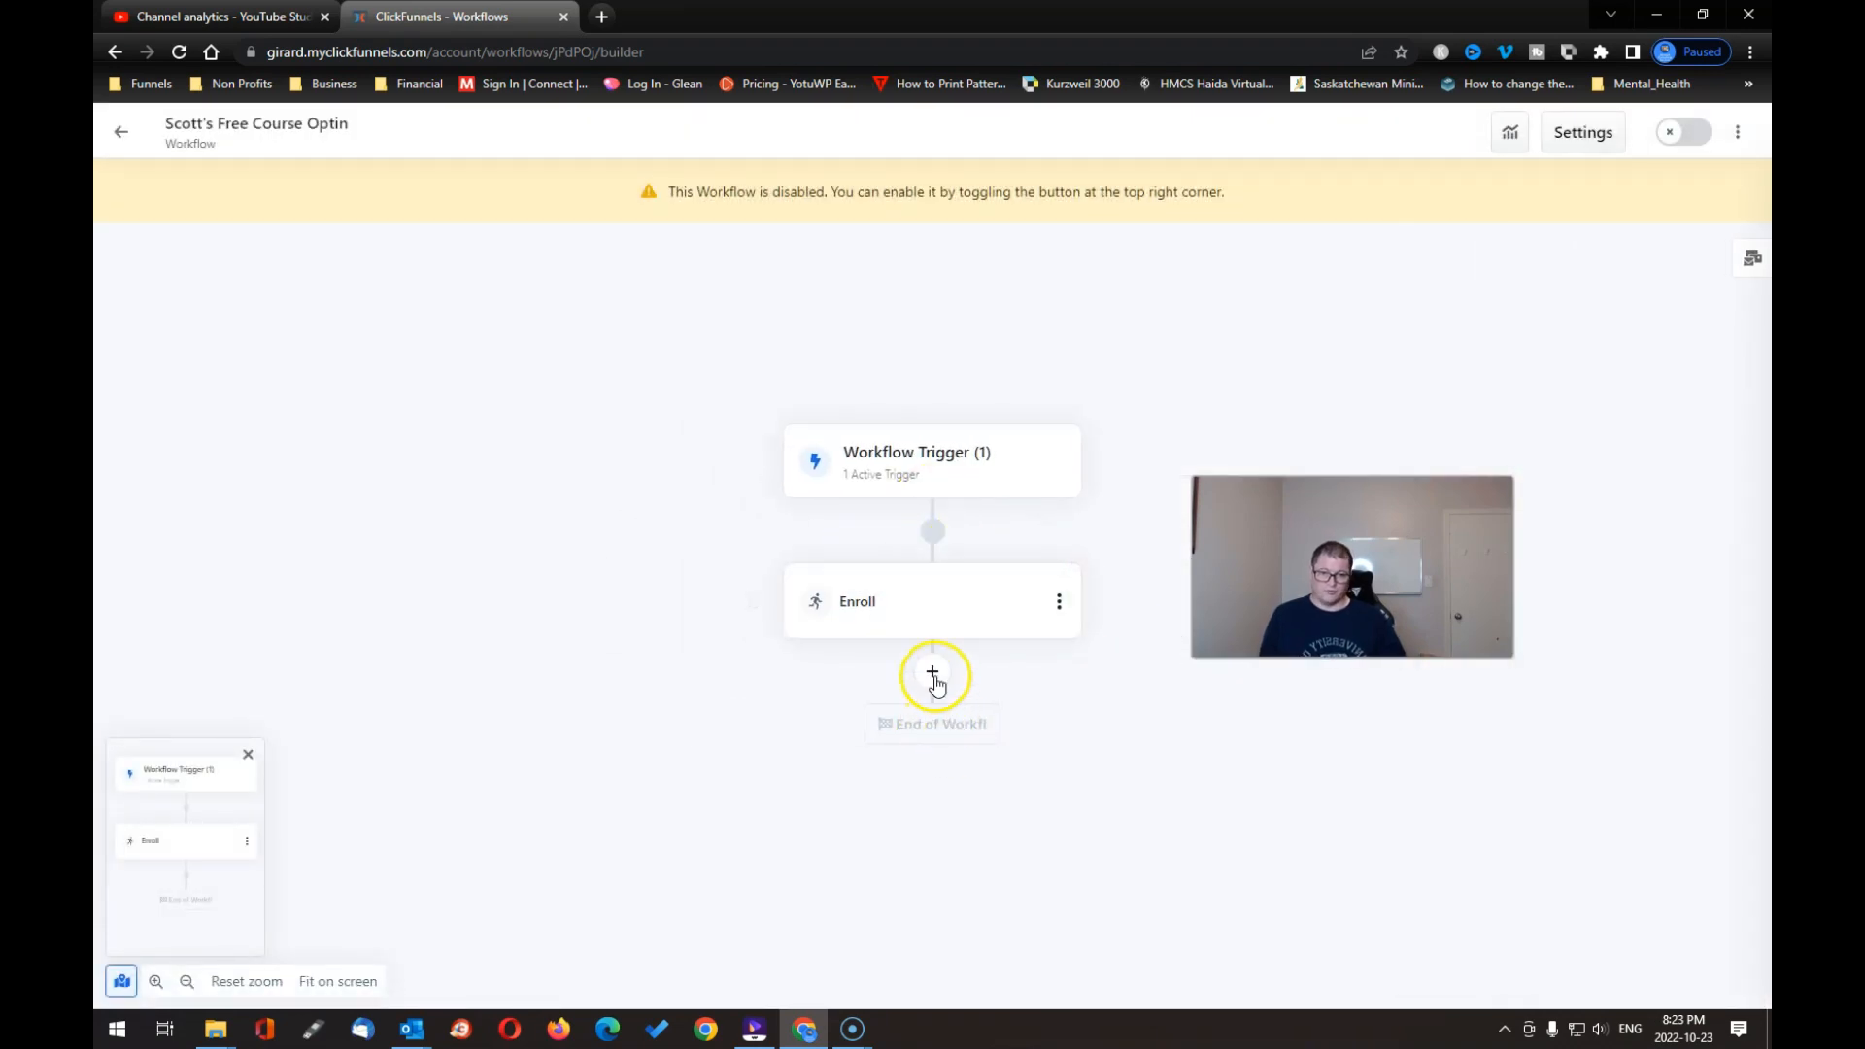
Step: Add a Send Email step after the Enroll step and name it Testing
click(932, 674)
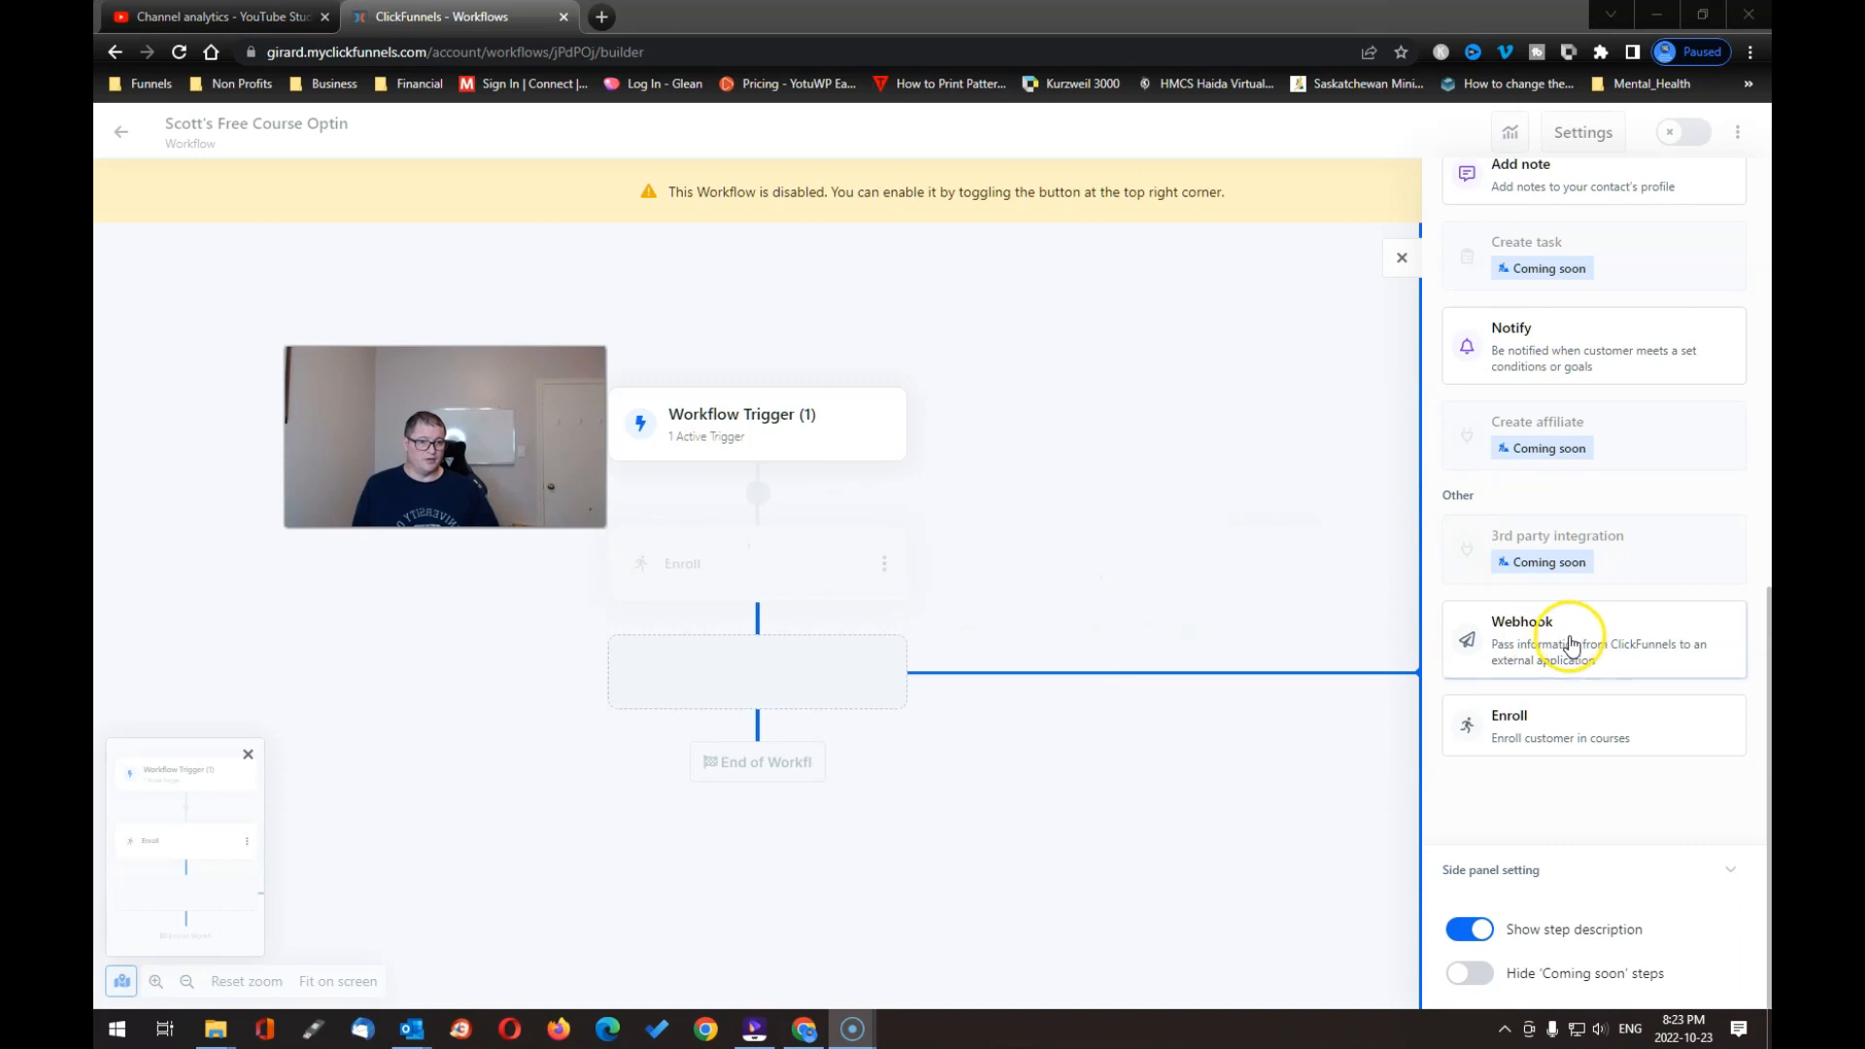
scroll(1570, 641, up, 10)
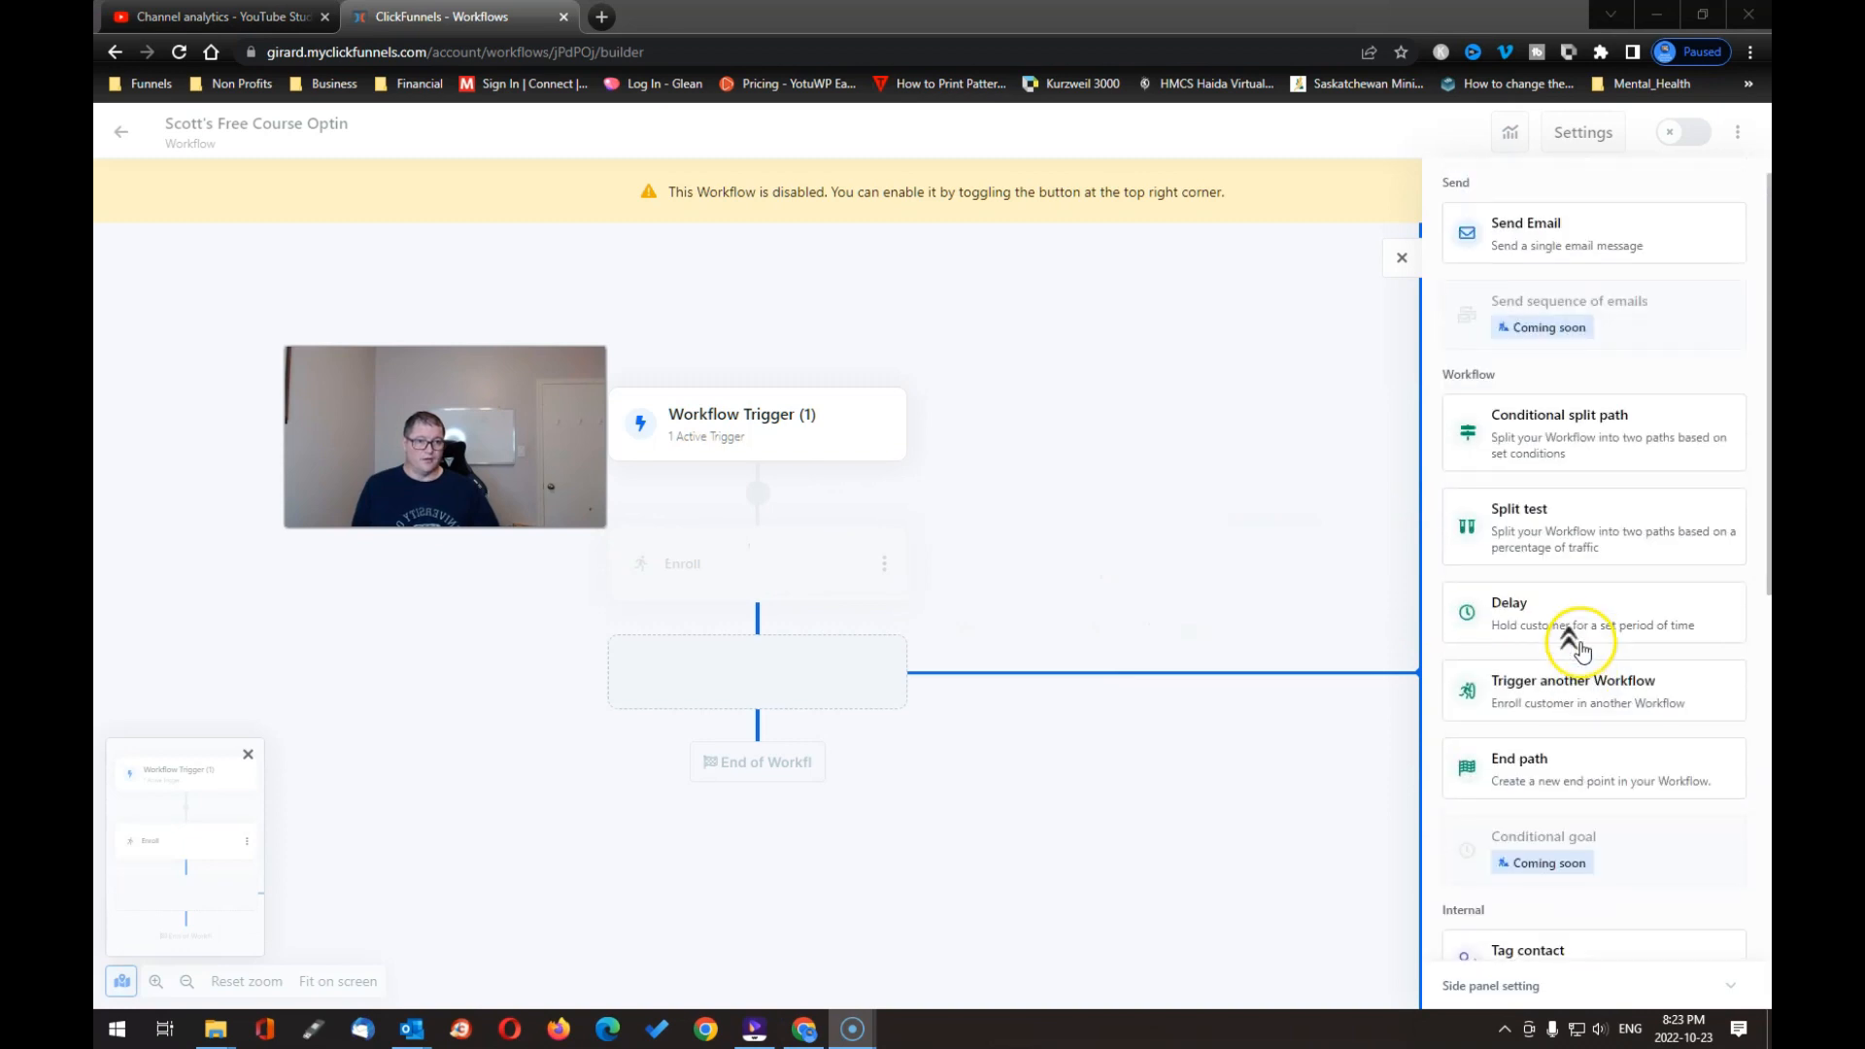
click(1539, 246)
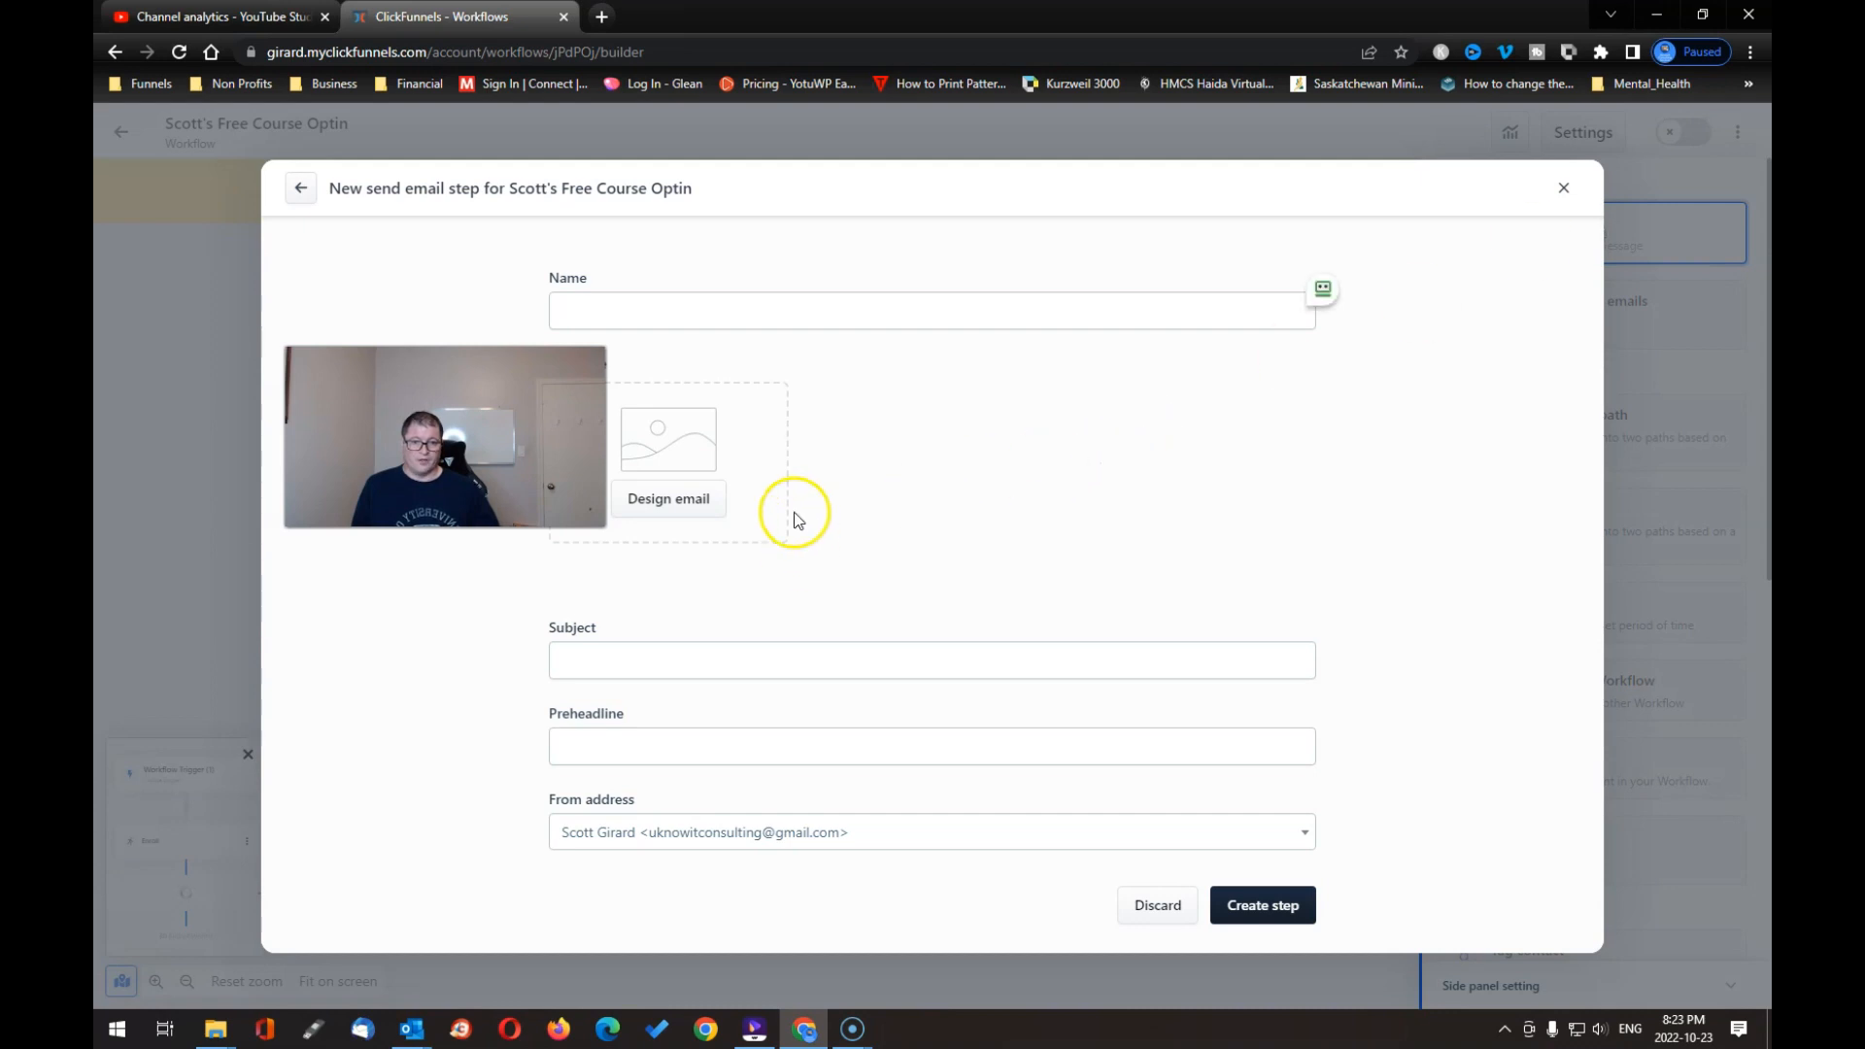
click(622, 308)
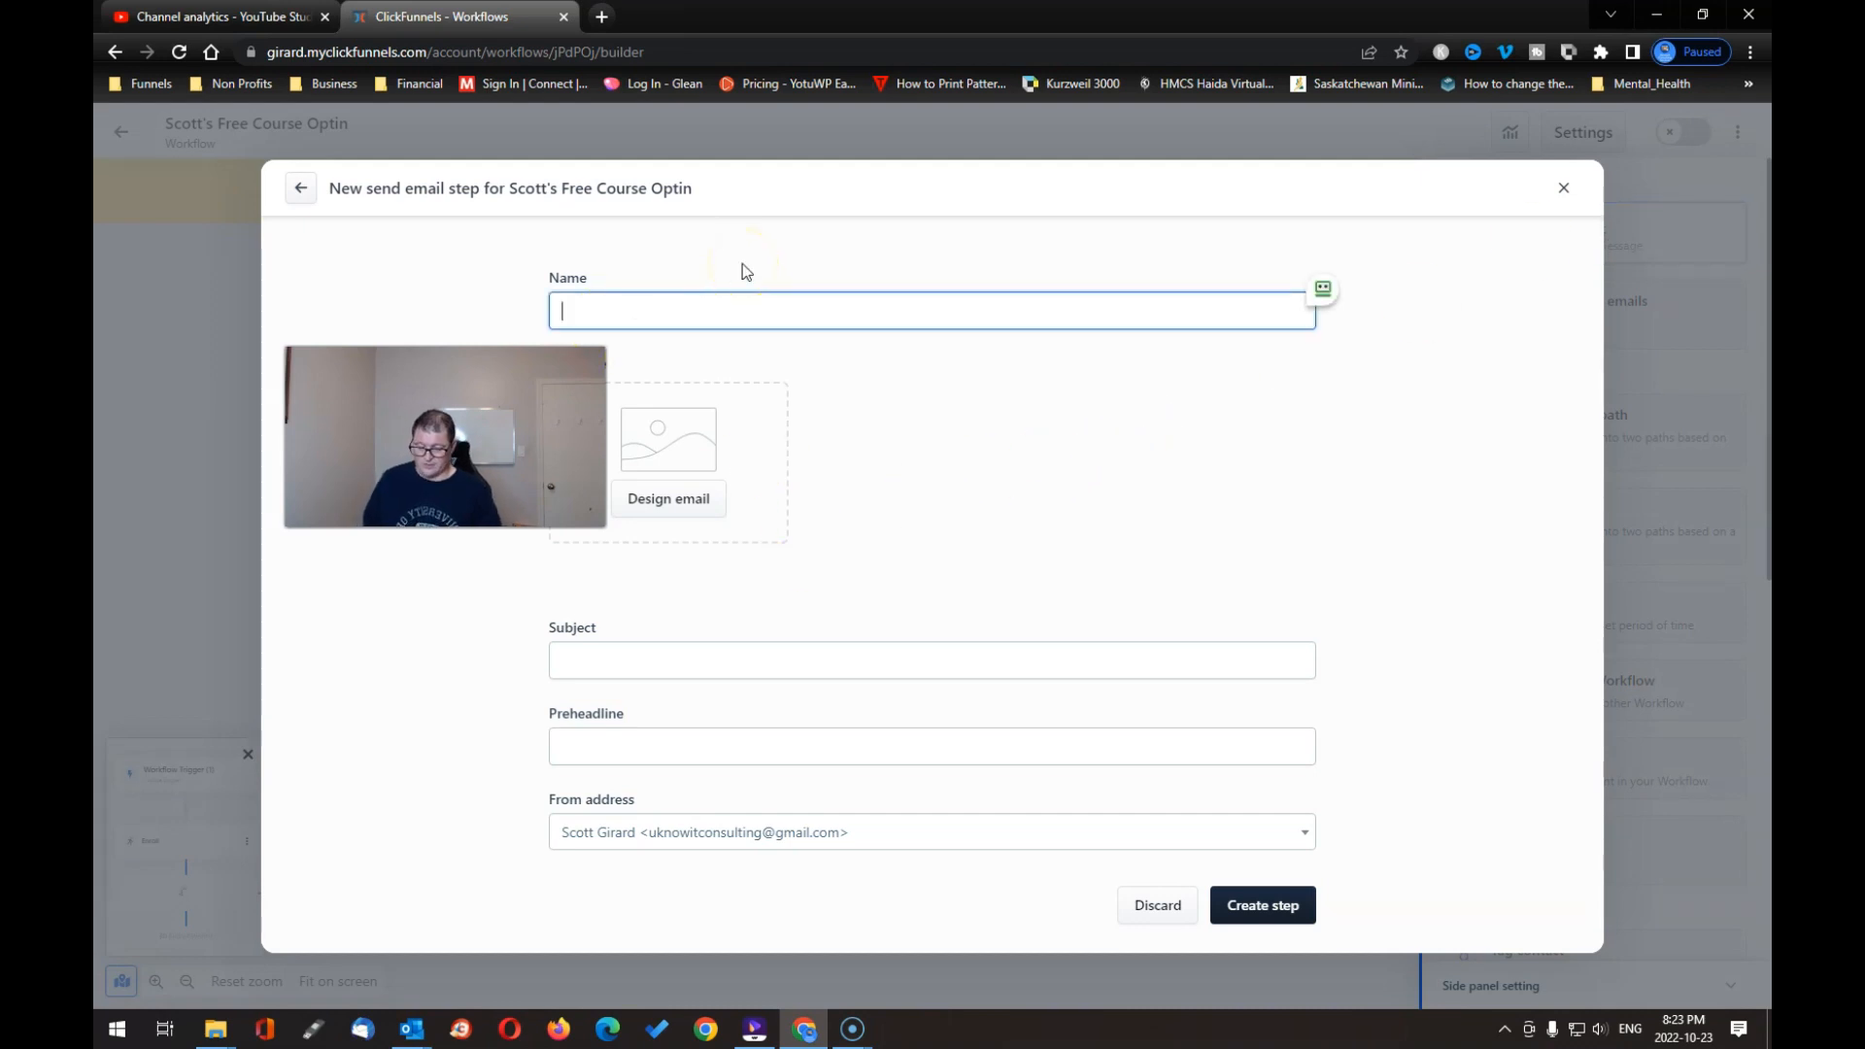
text(Testing)
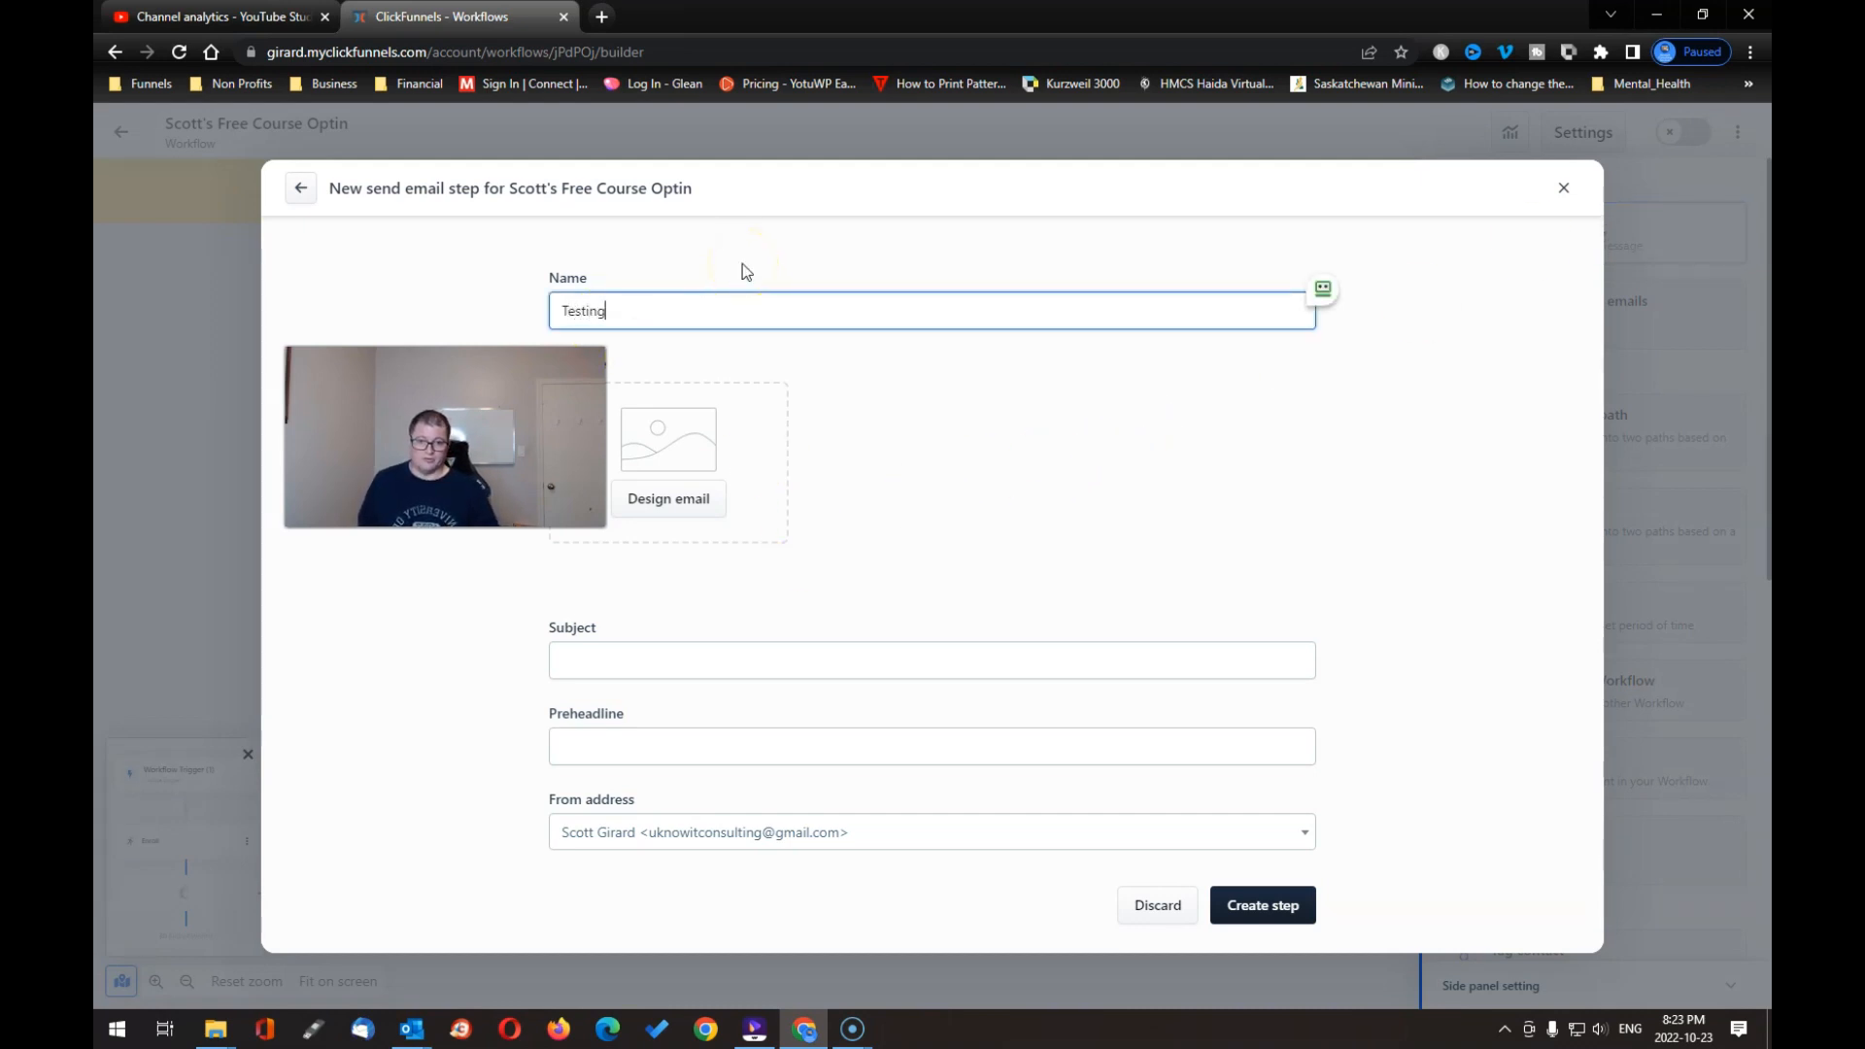
Step: Set the subject 'Welcome To Your Course', send from the other business address, and try saving
click(614, 656)
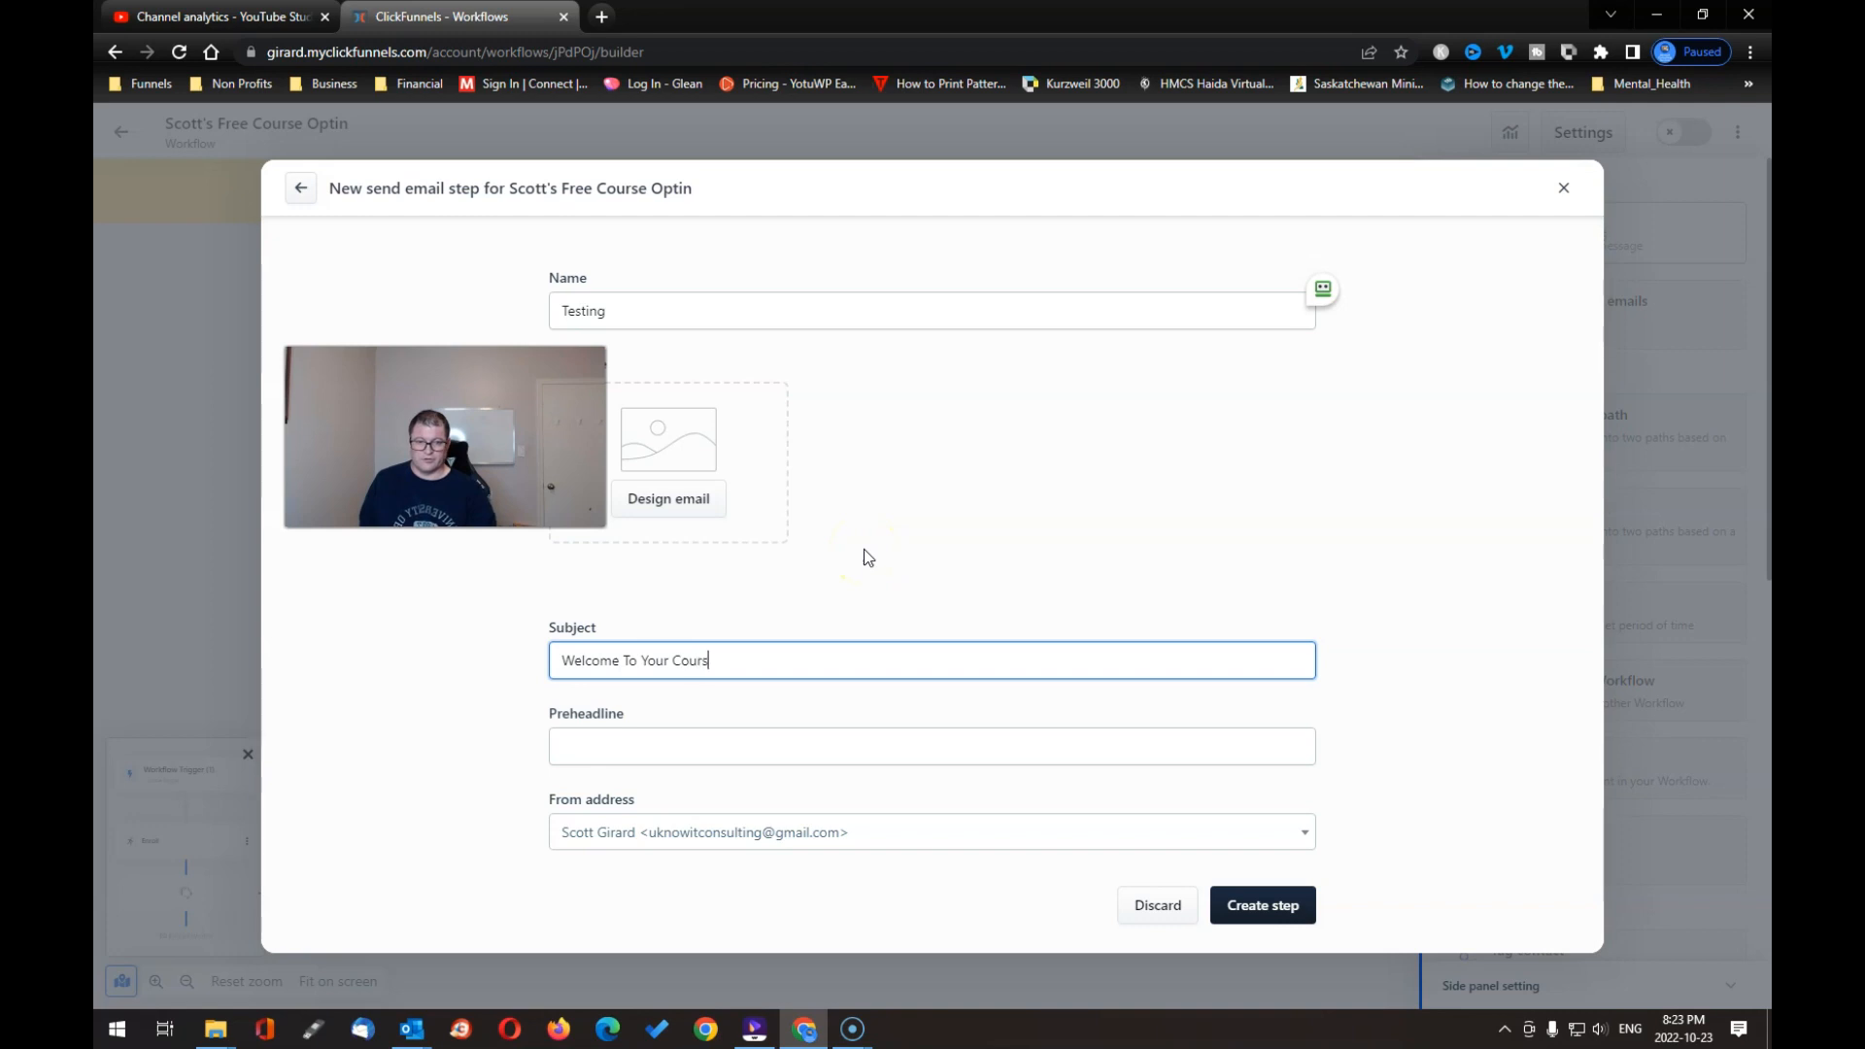
click(632, 741)
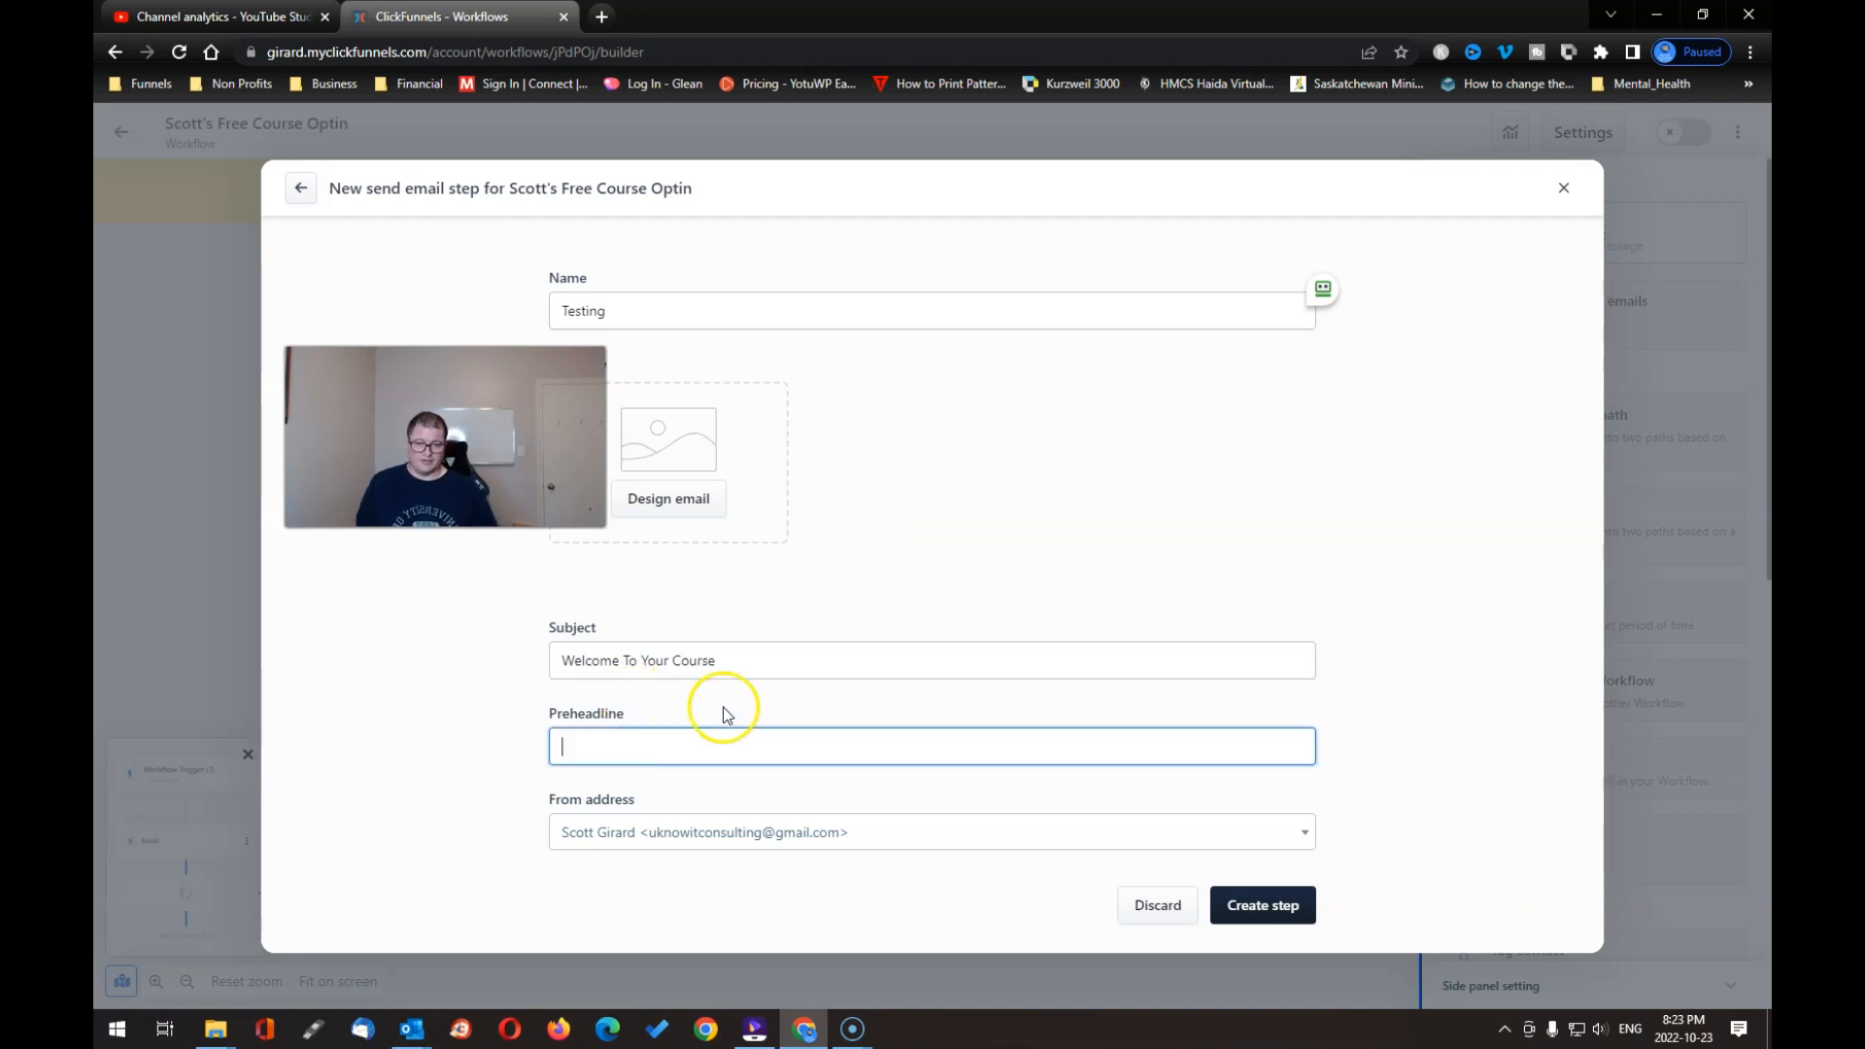
click(1042, 843)
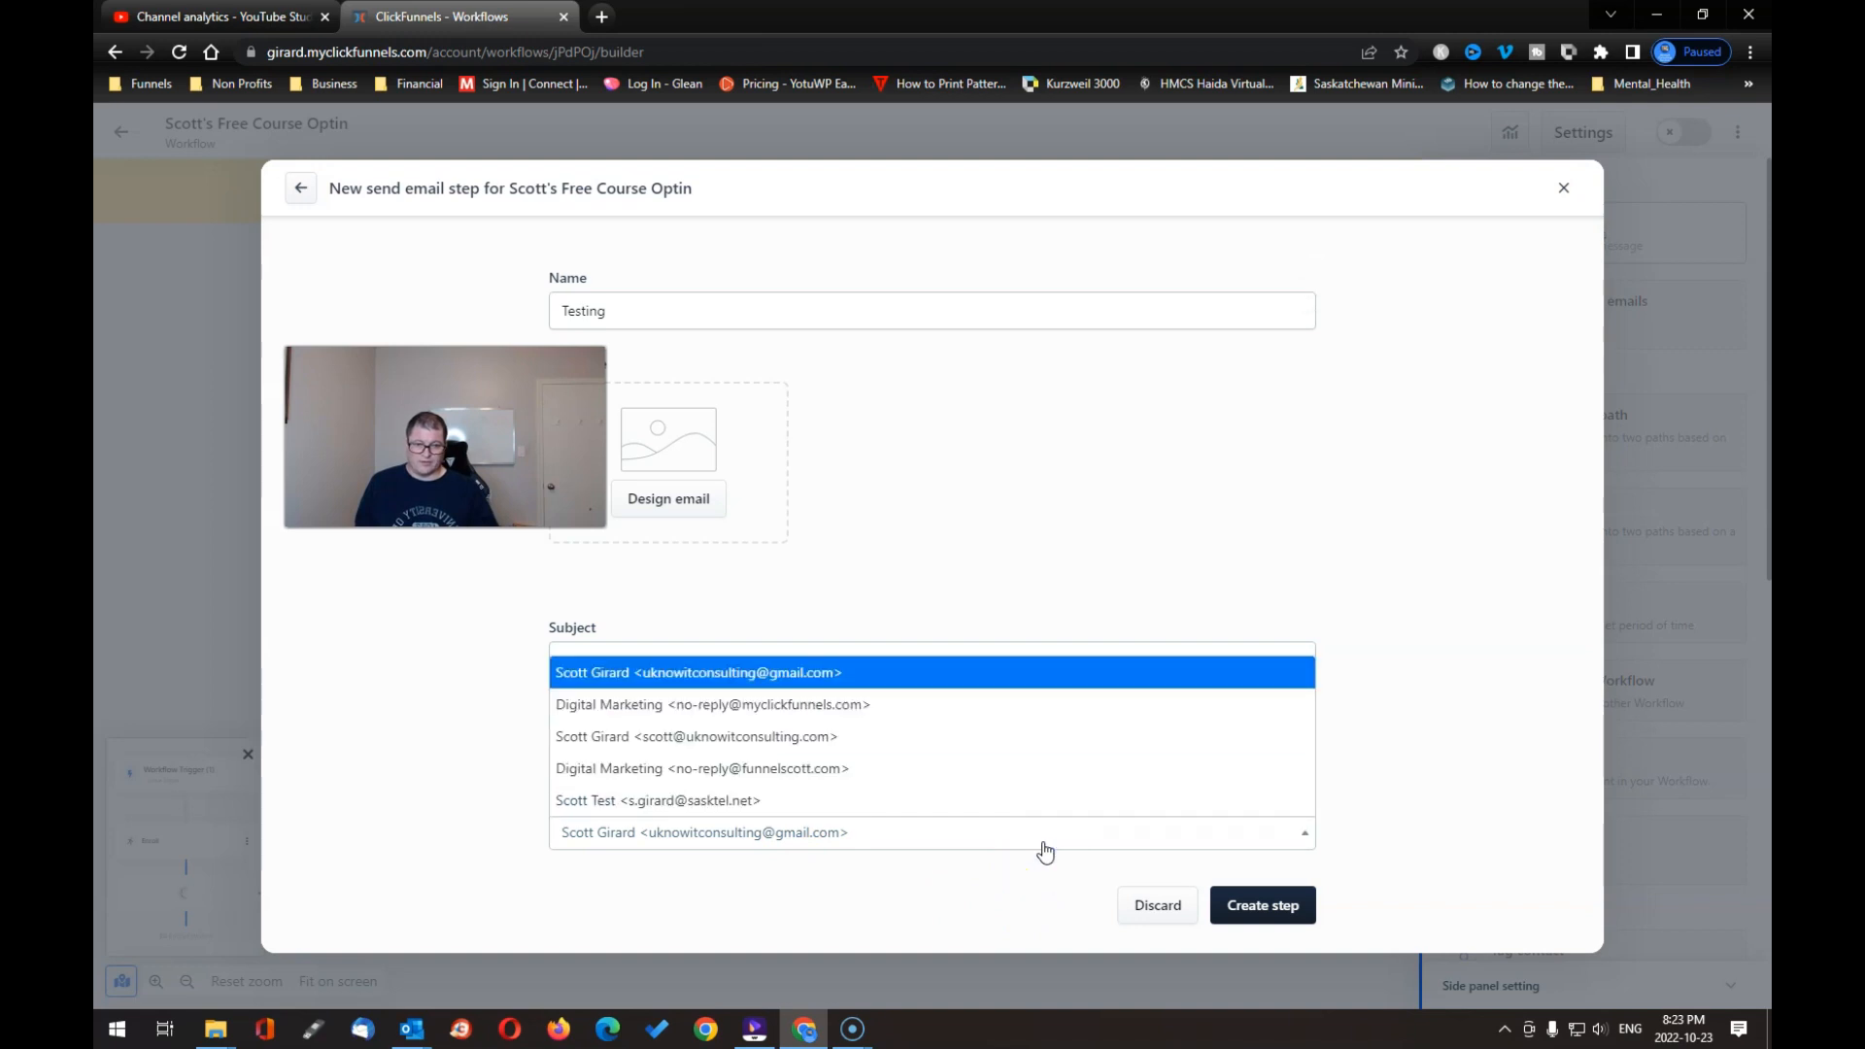
click(851, 737)
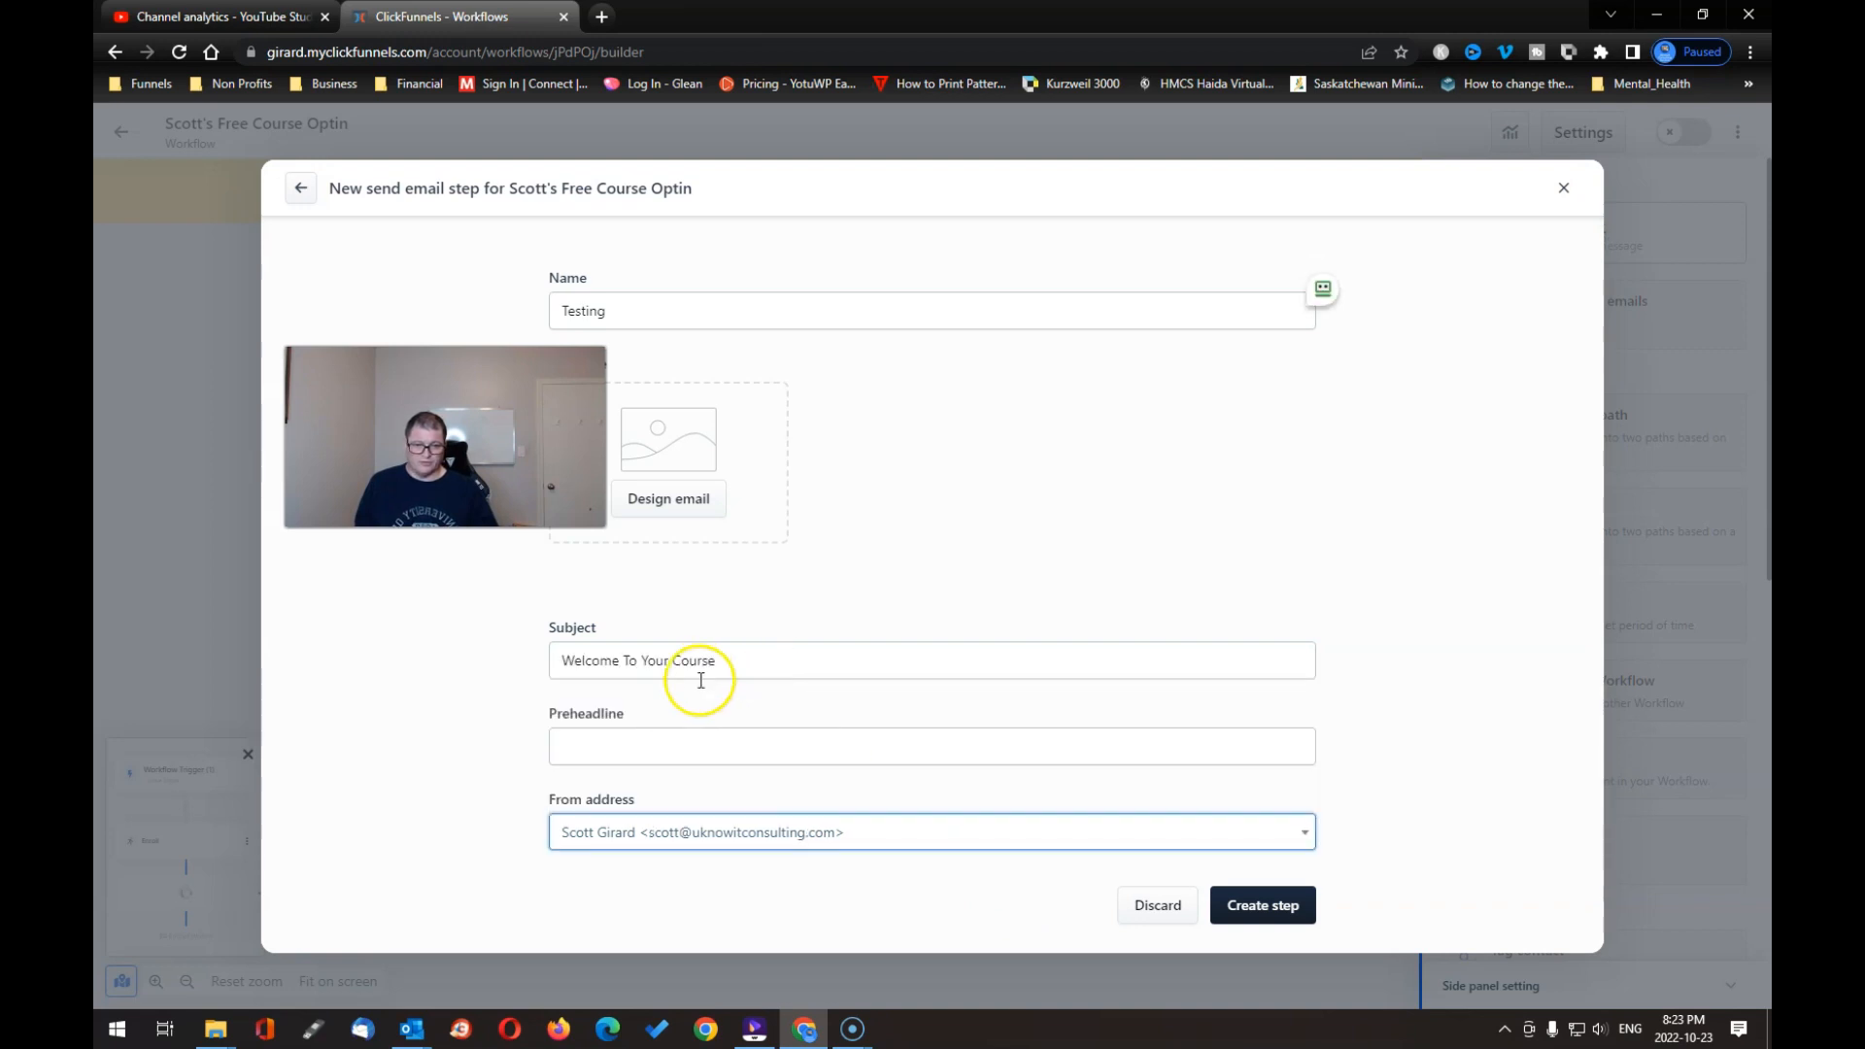
click(1254, 908)
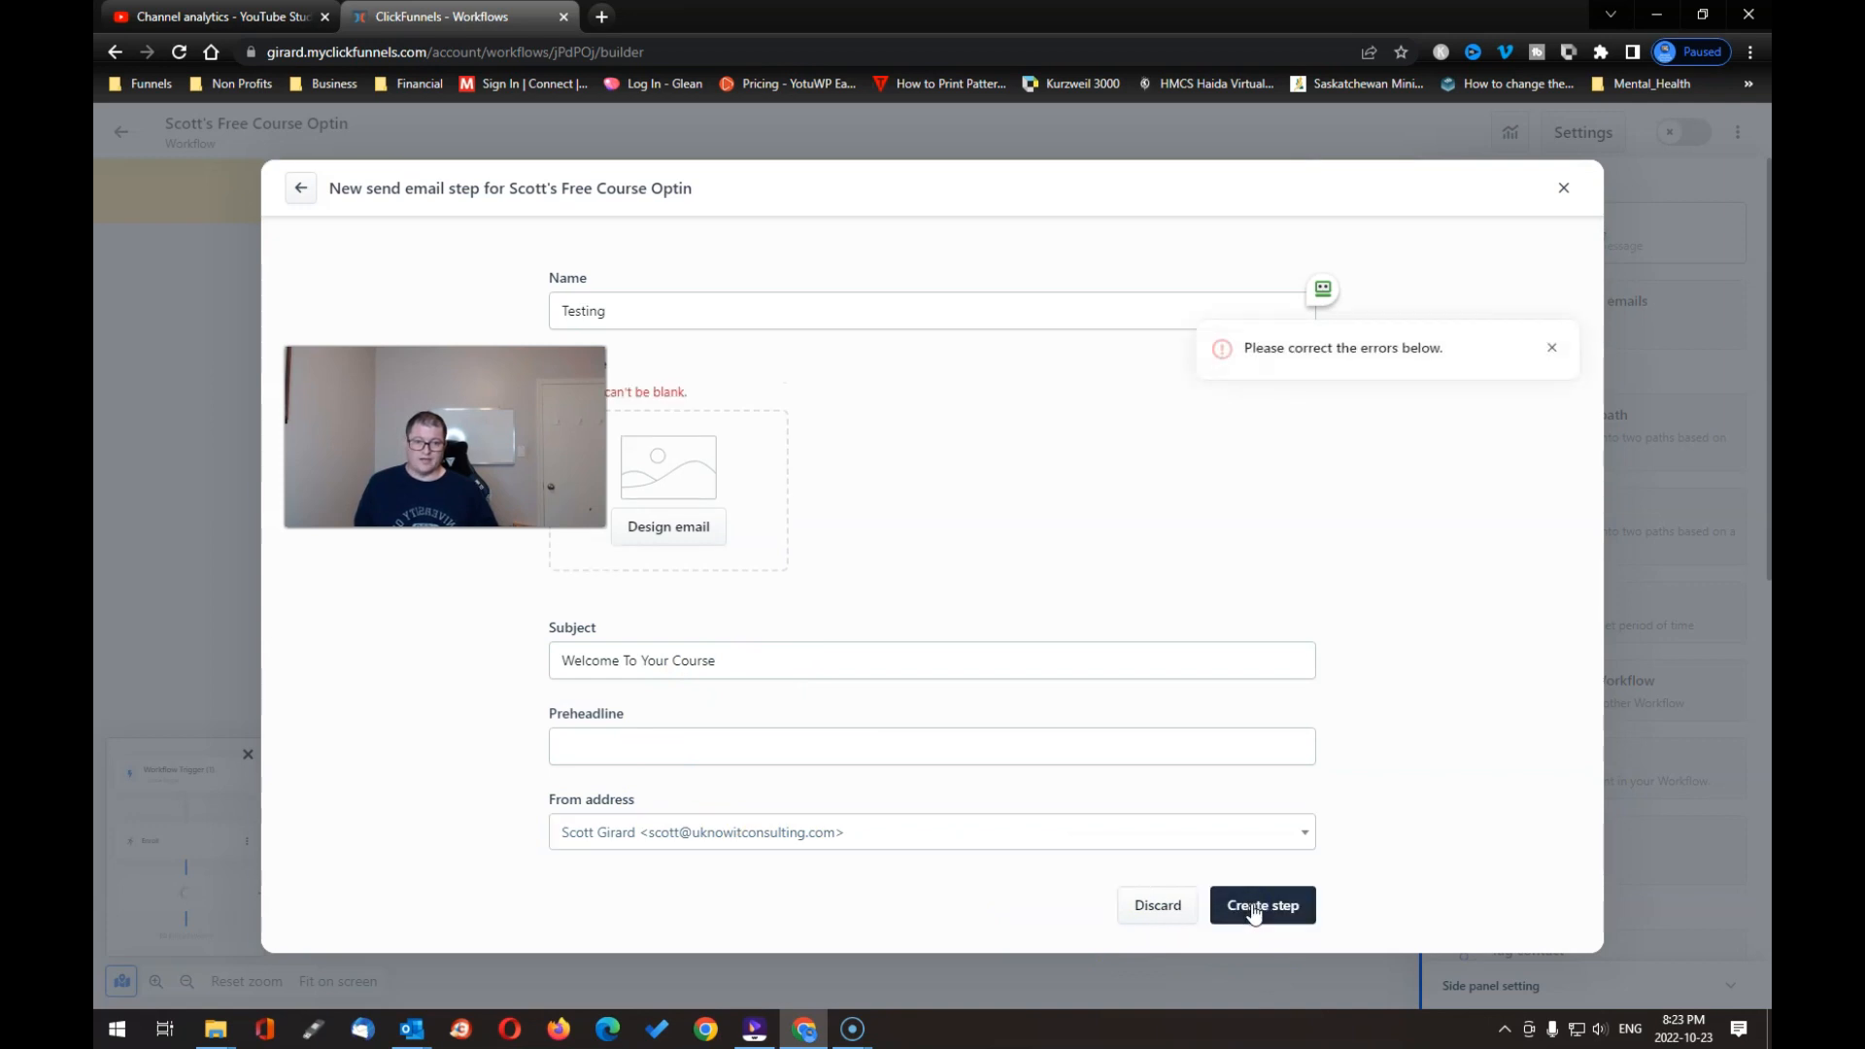
Step: Use the Welcome Email template from My templates as the send-email step's design
click(674, 527)
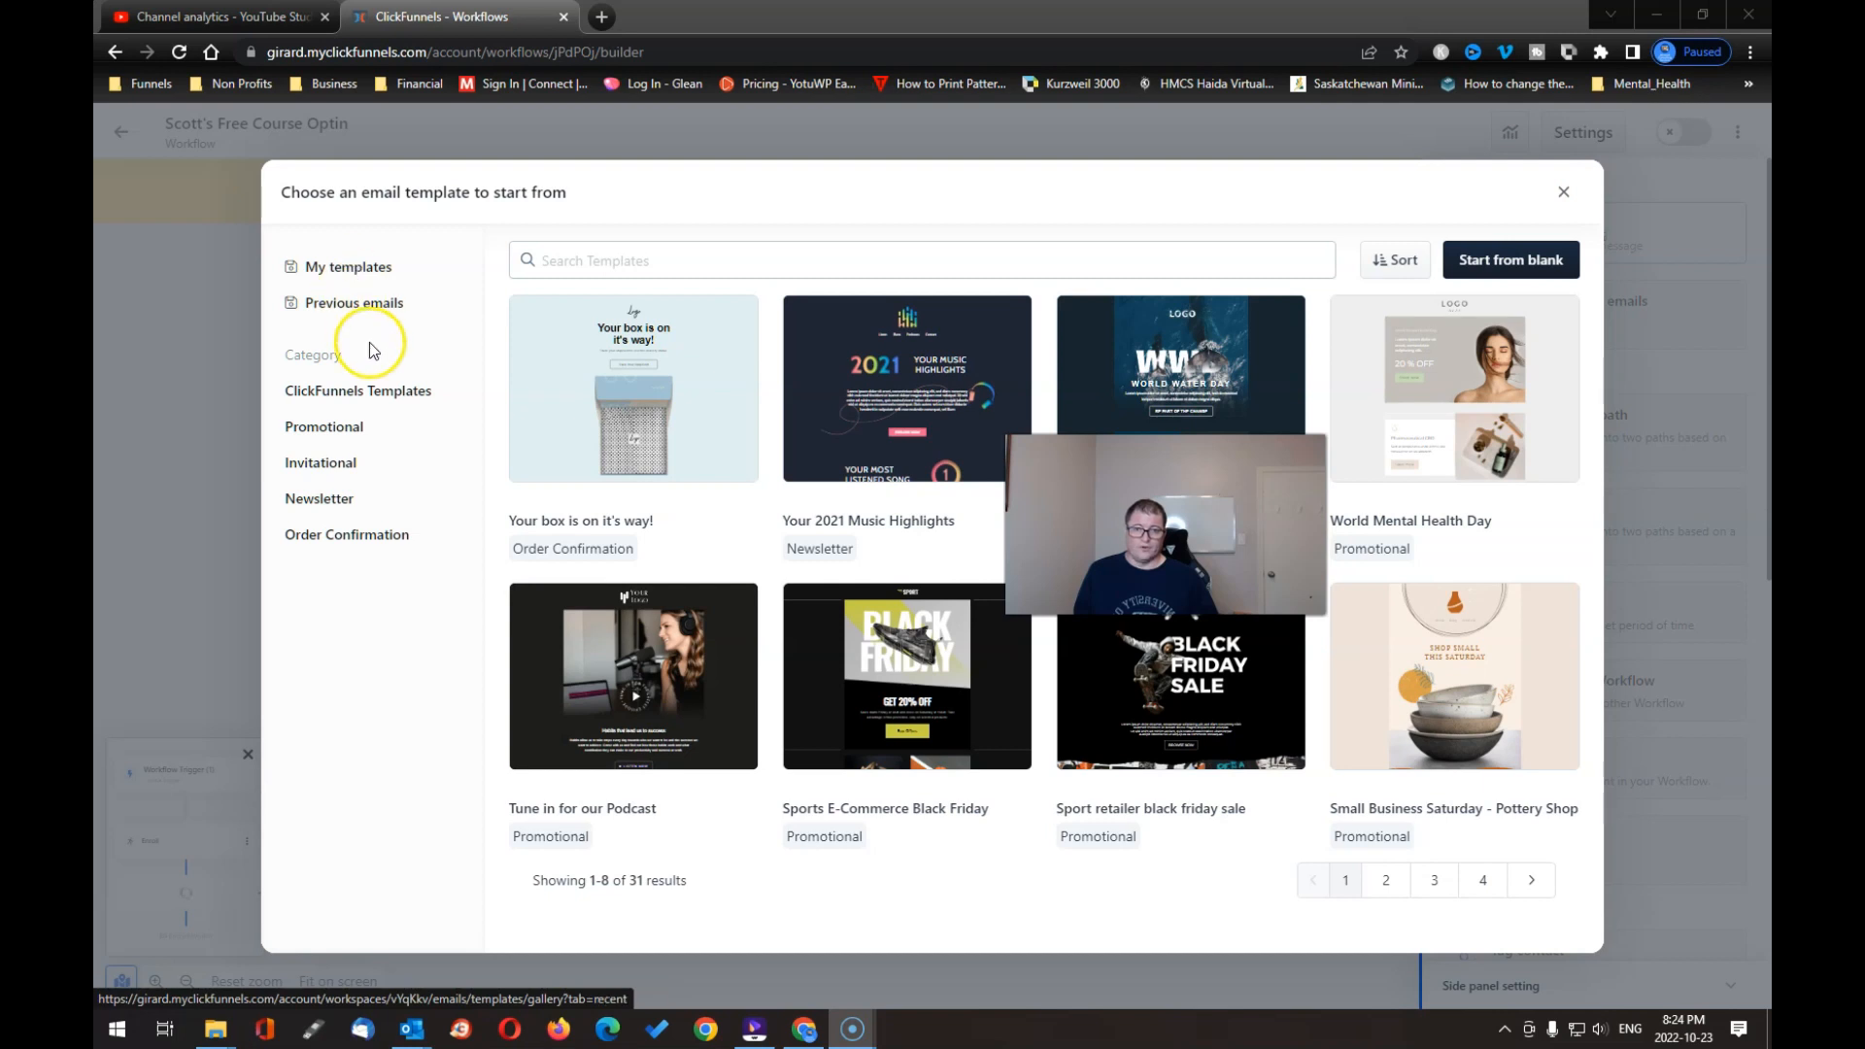
click(362, 272)
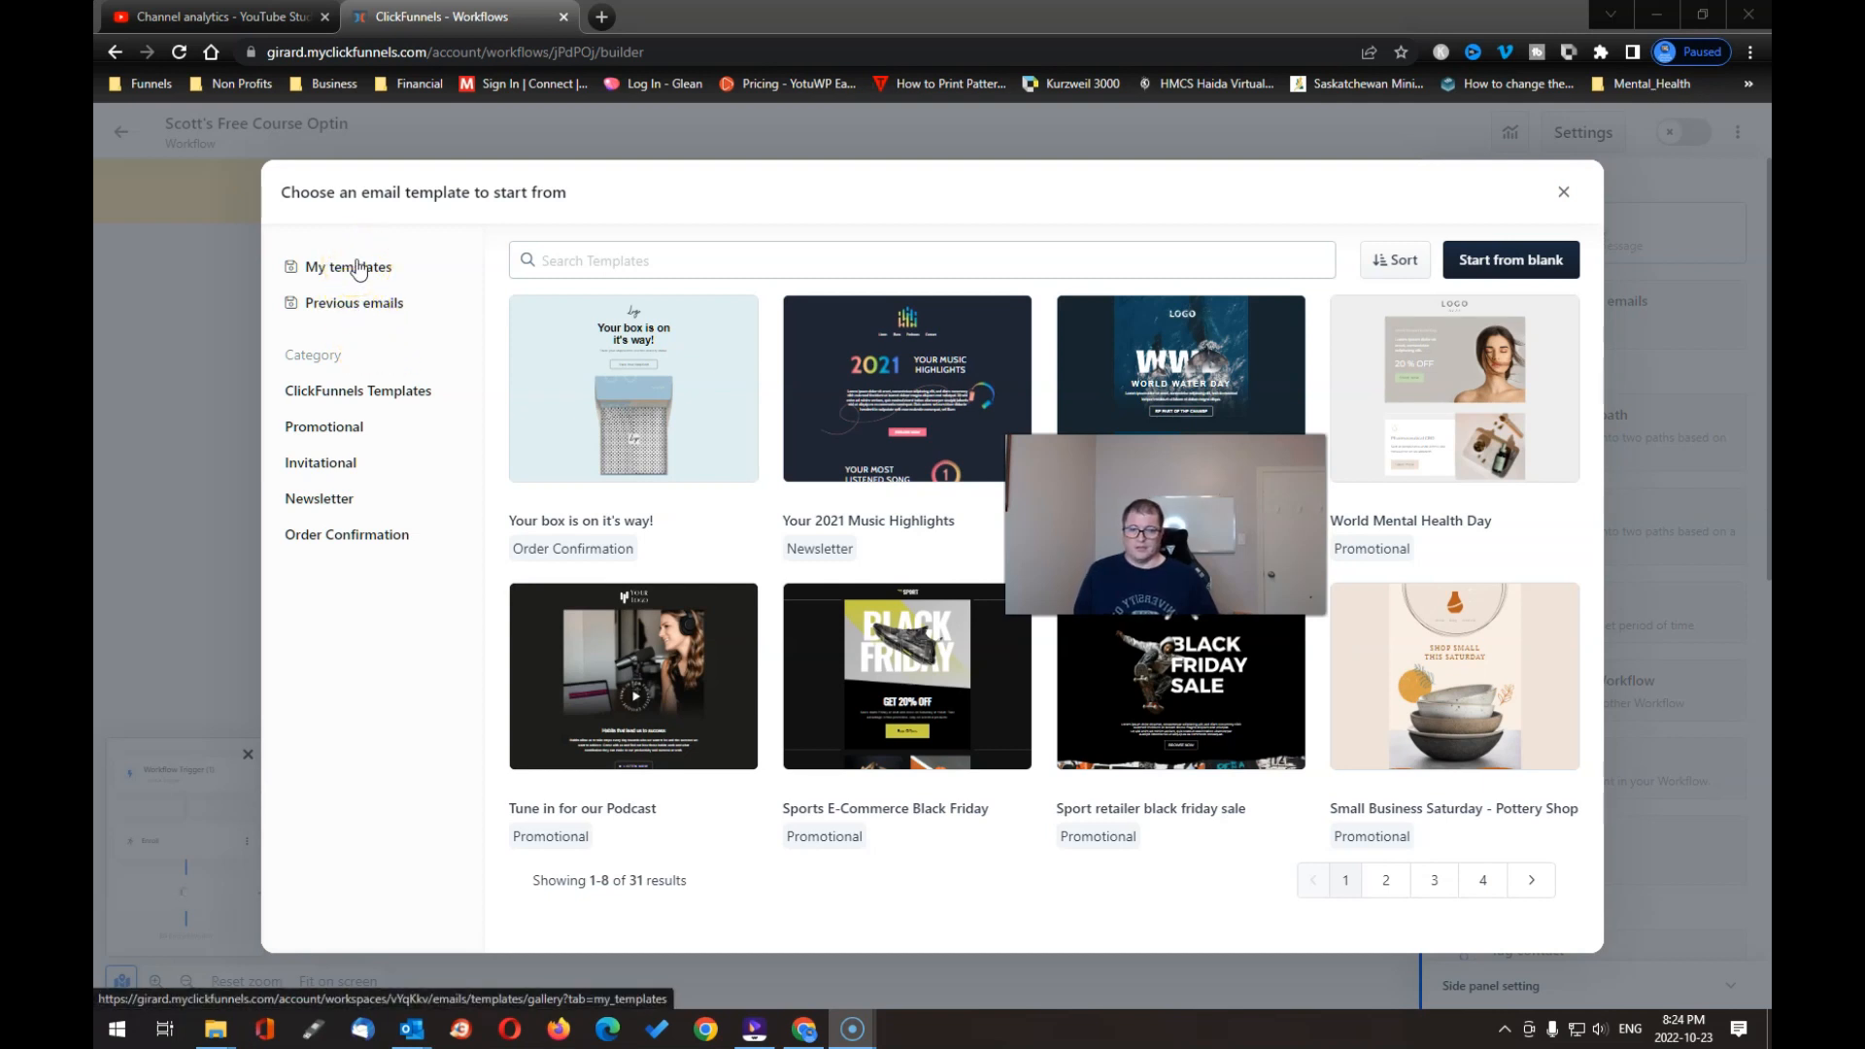
click(360, 269)
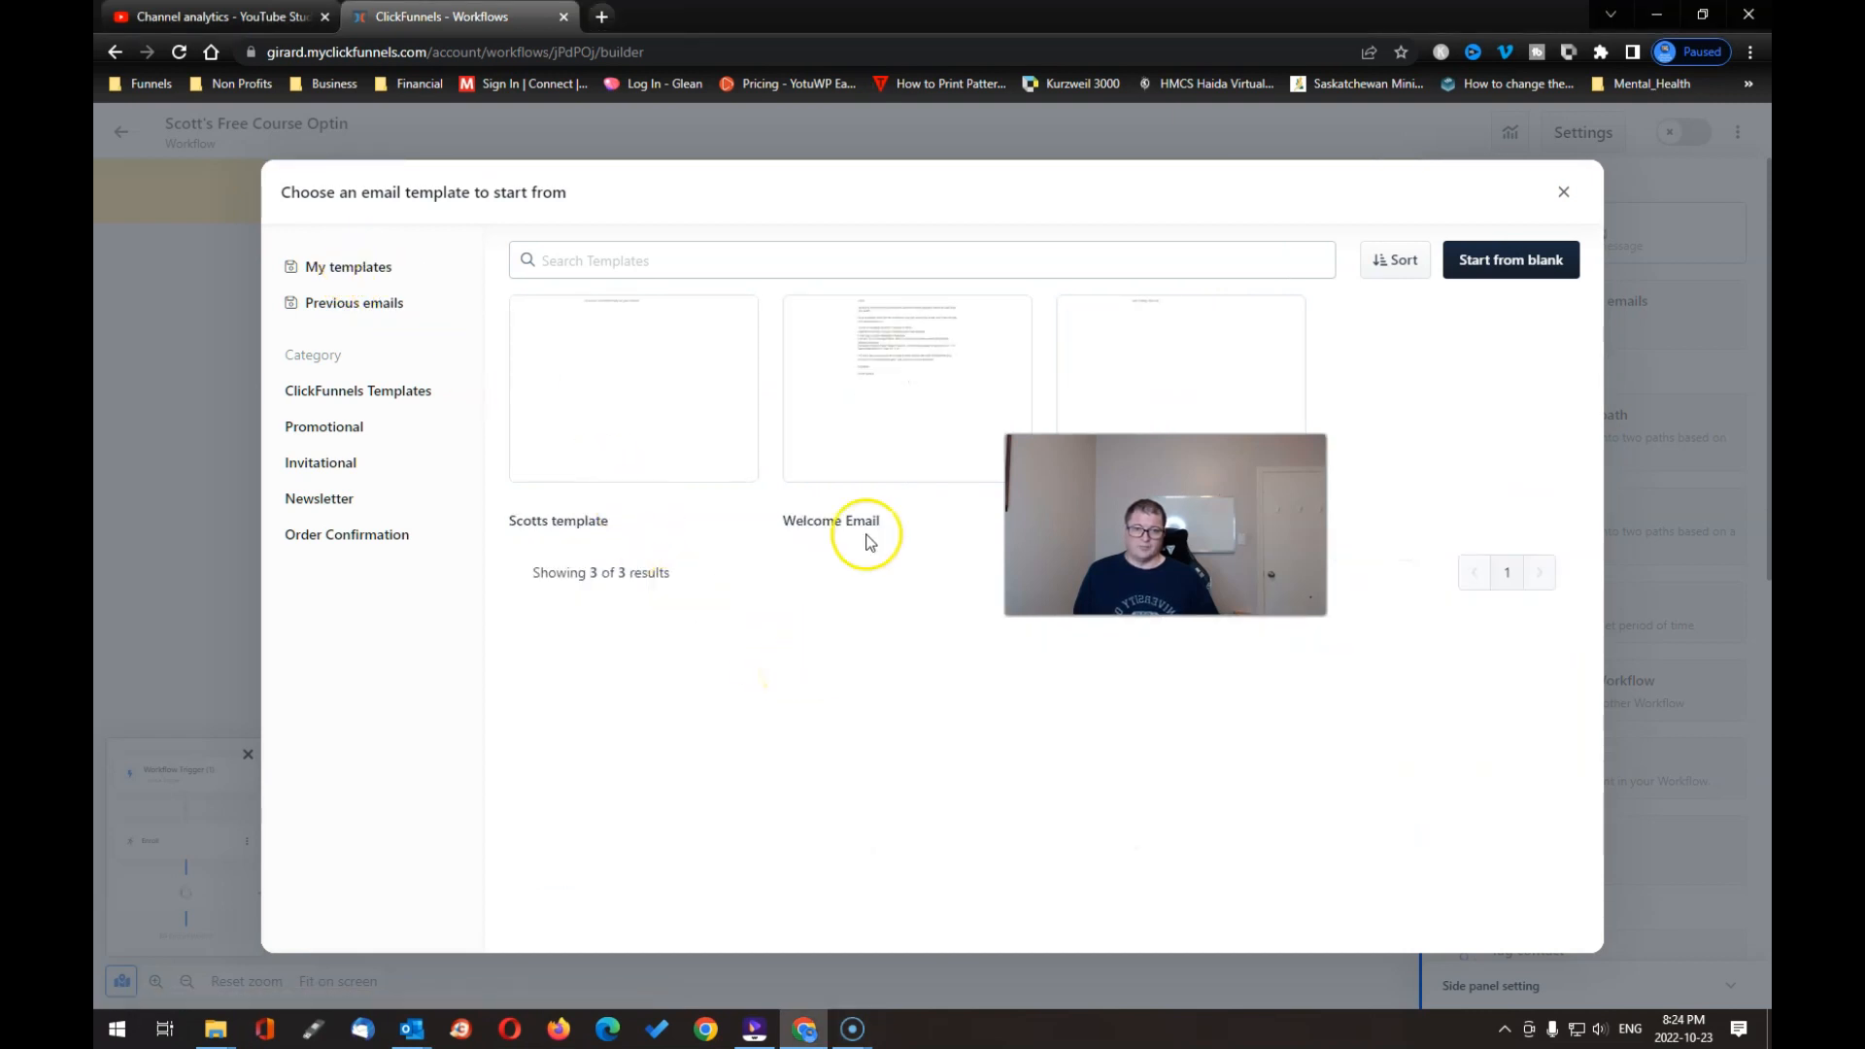
click(903, 379)
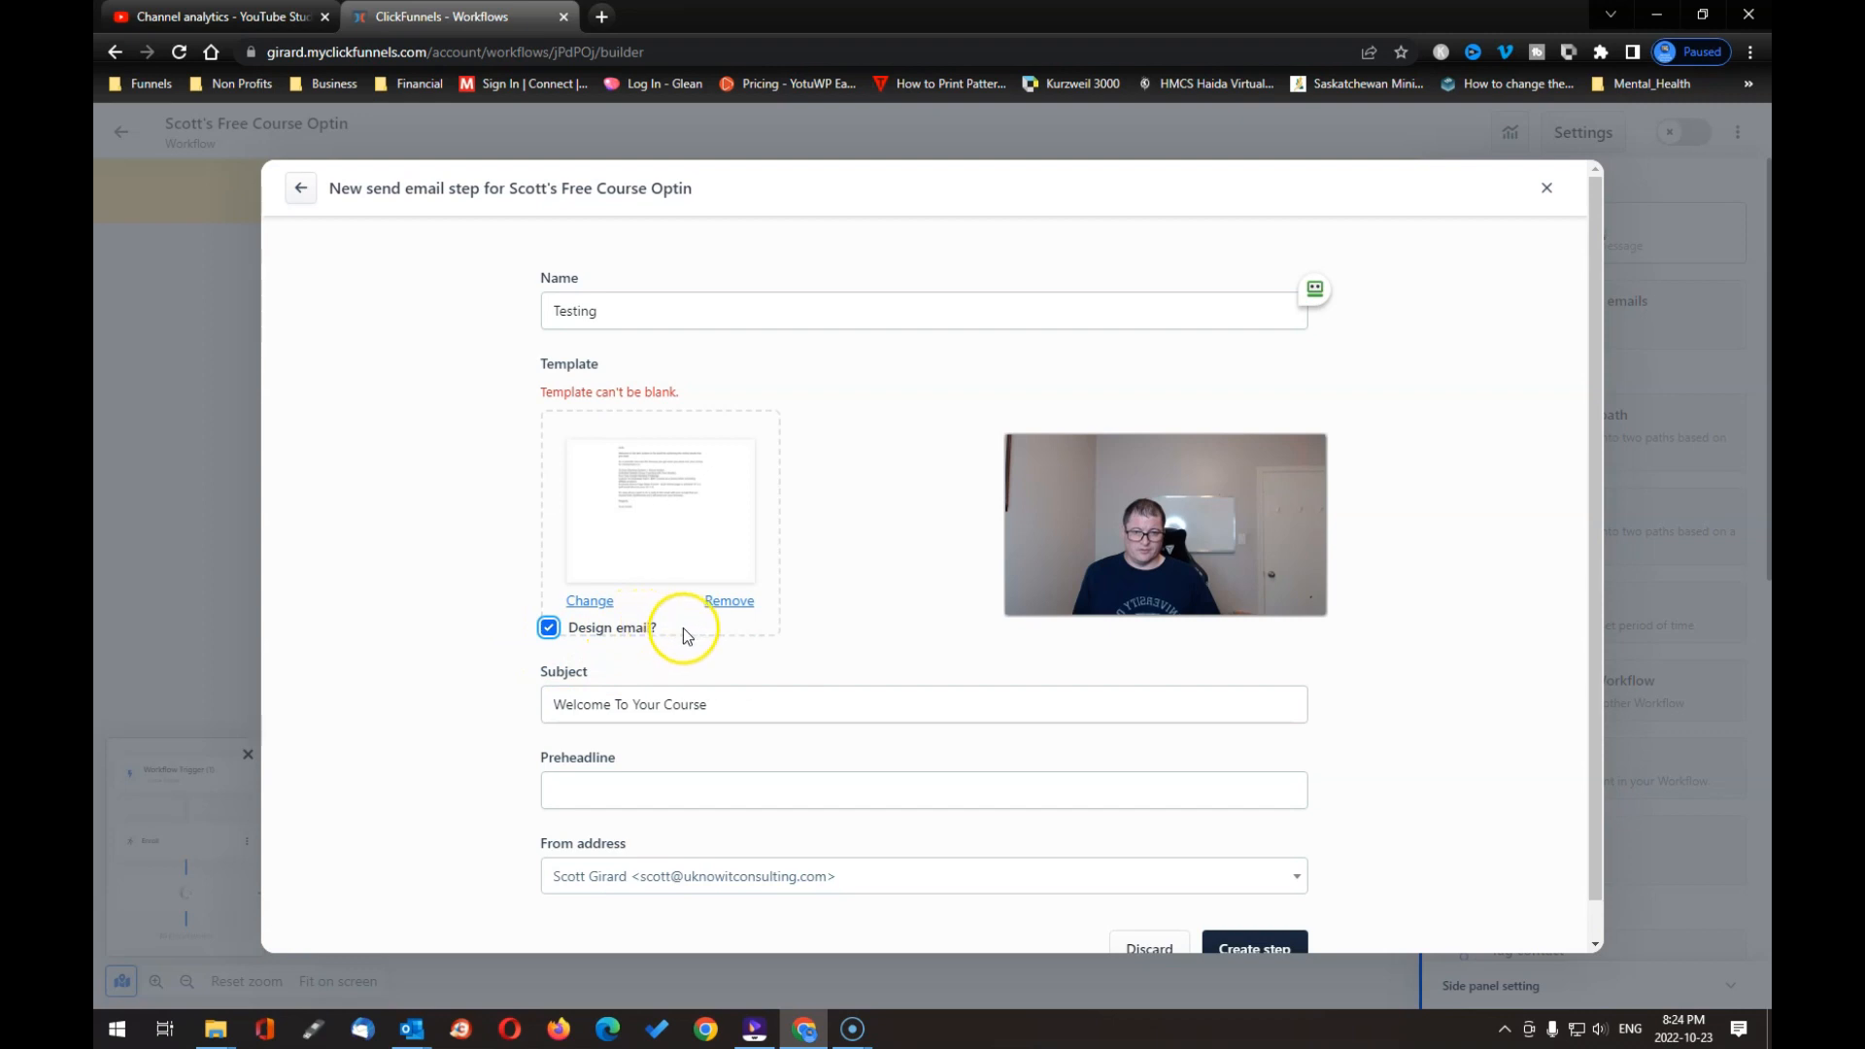
scroll(825, 656, down, 1)
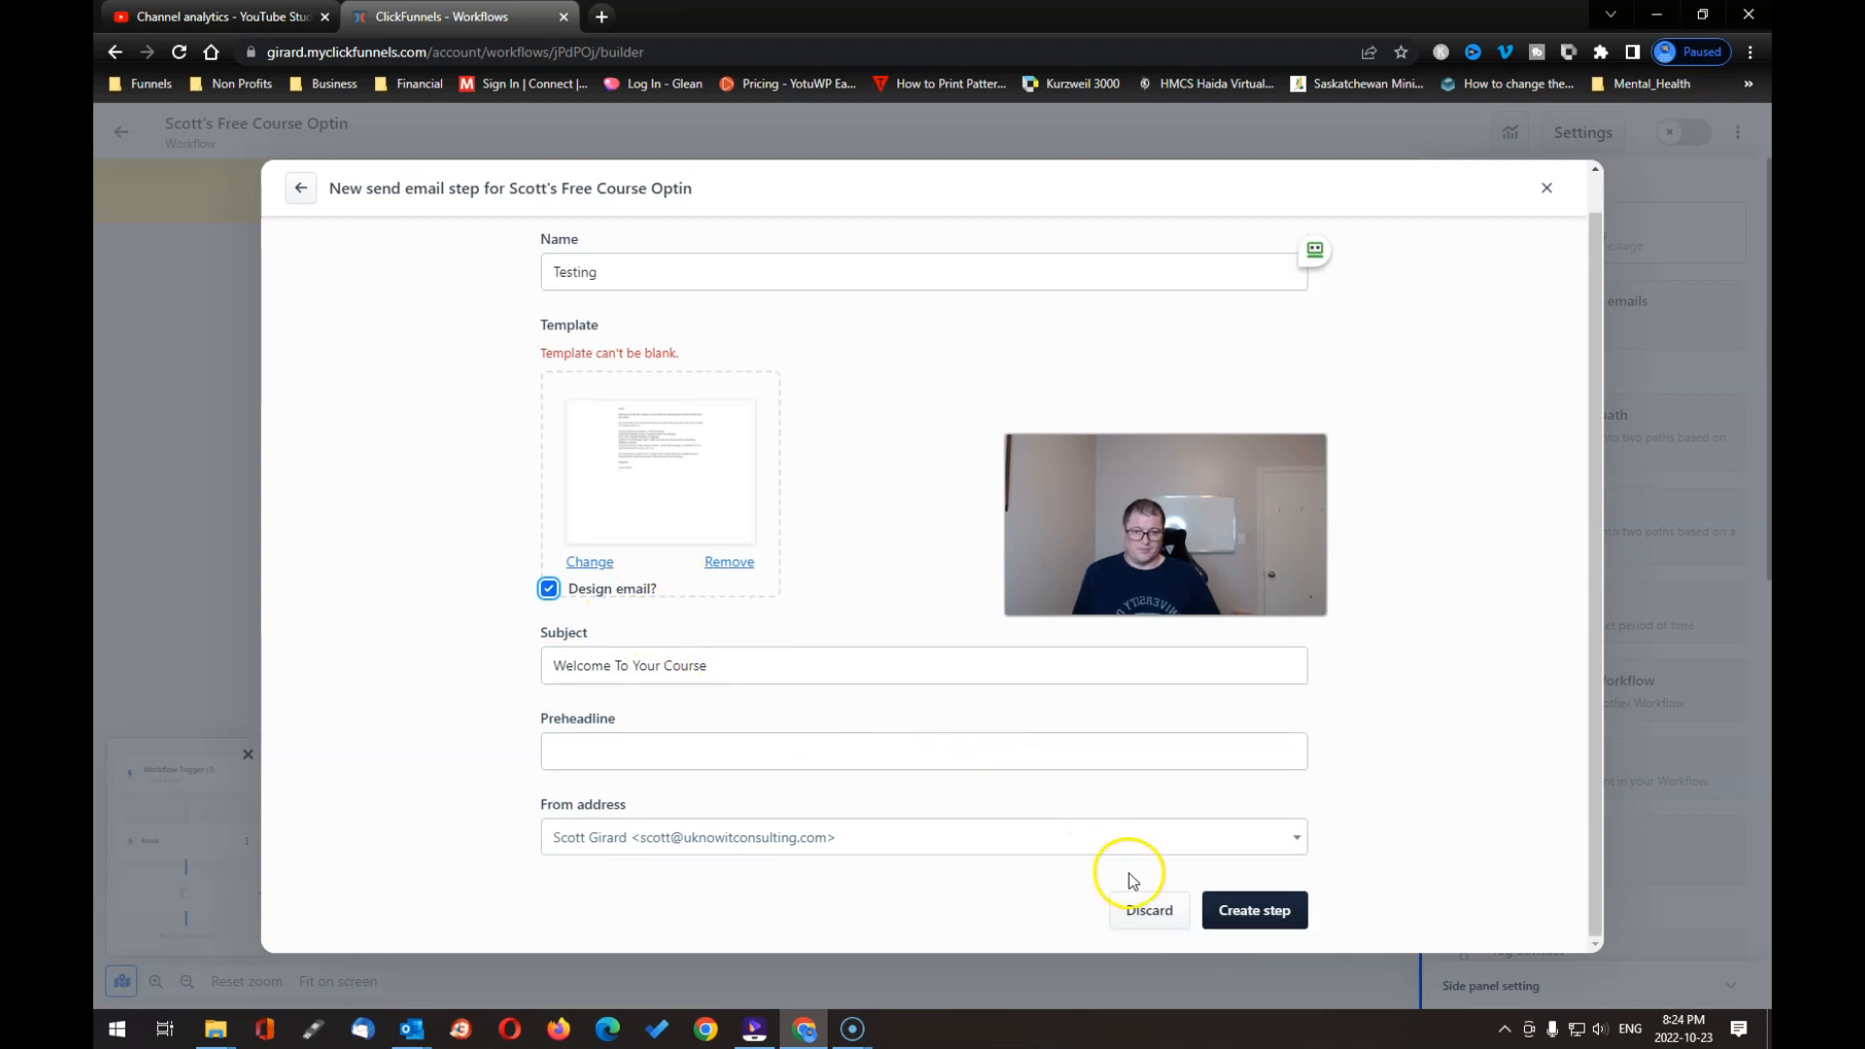
Step: Save the send-email step, then save the email template and exit to Email templates
click(1241, 910)
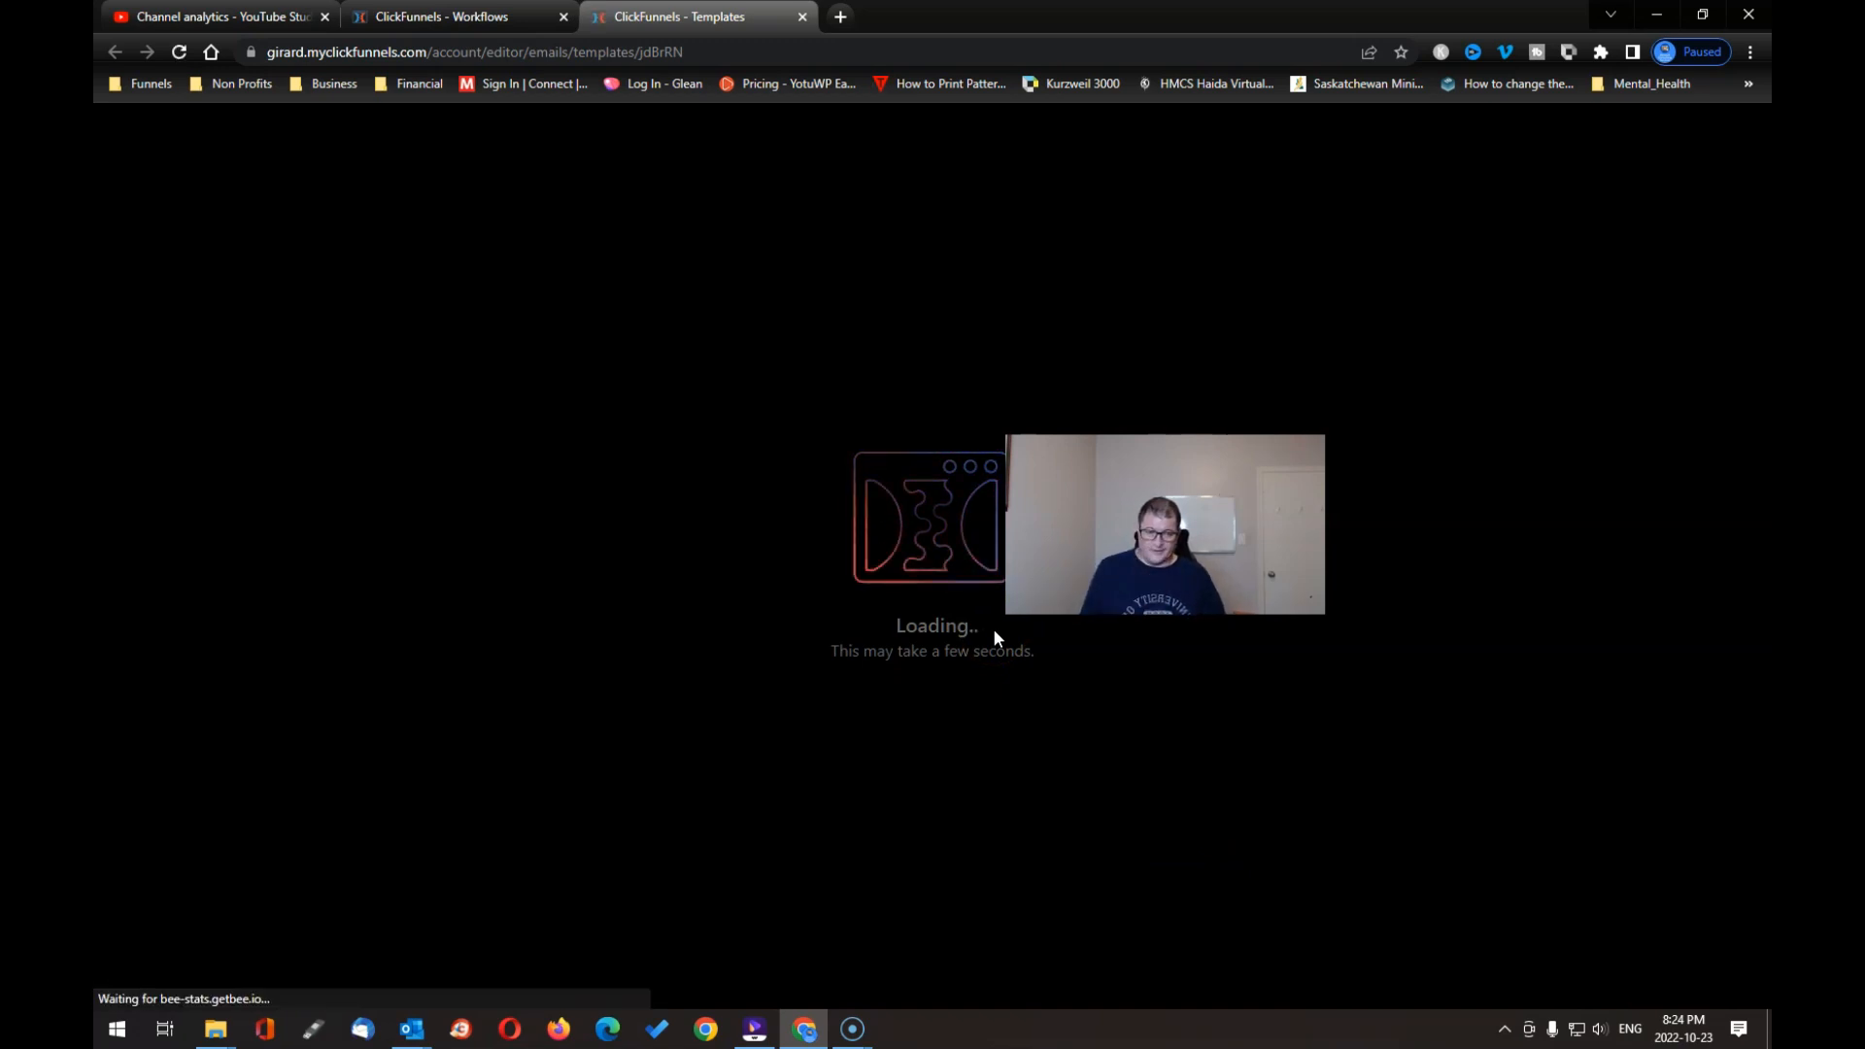
click(983, 661)
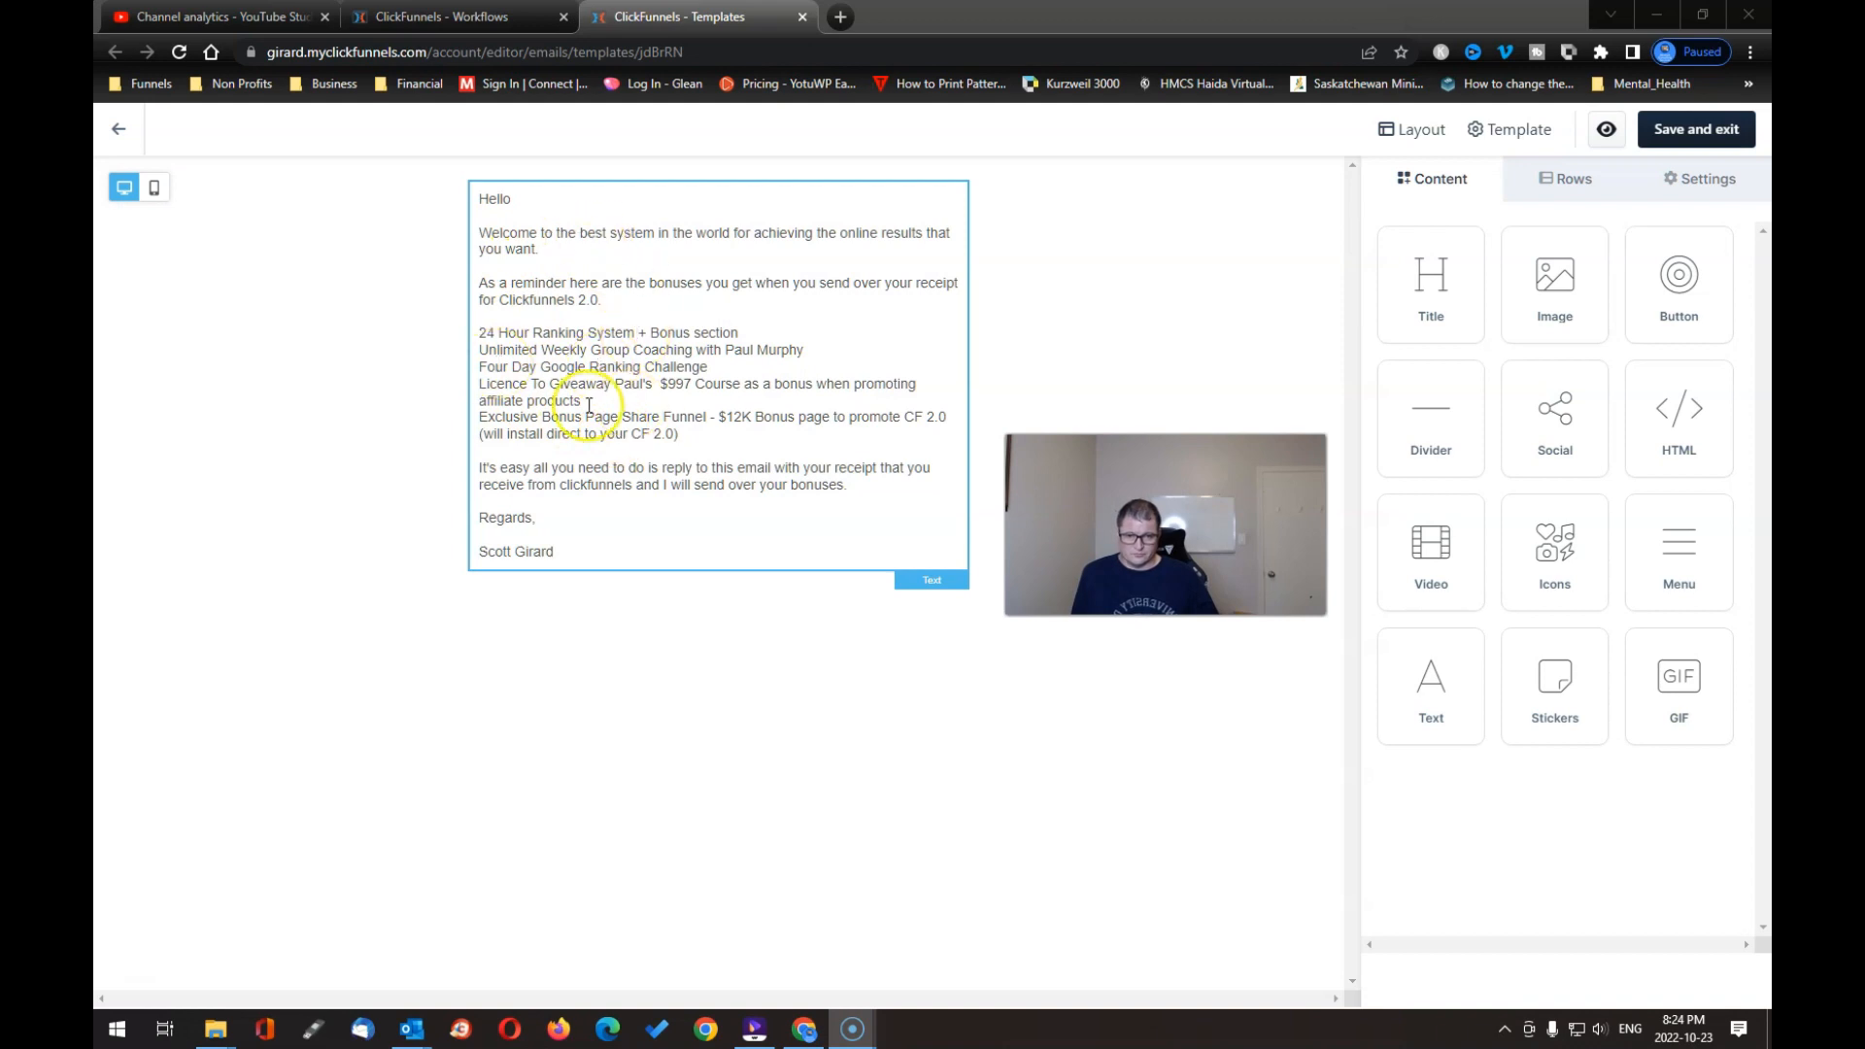
click(553, 360)
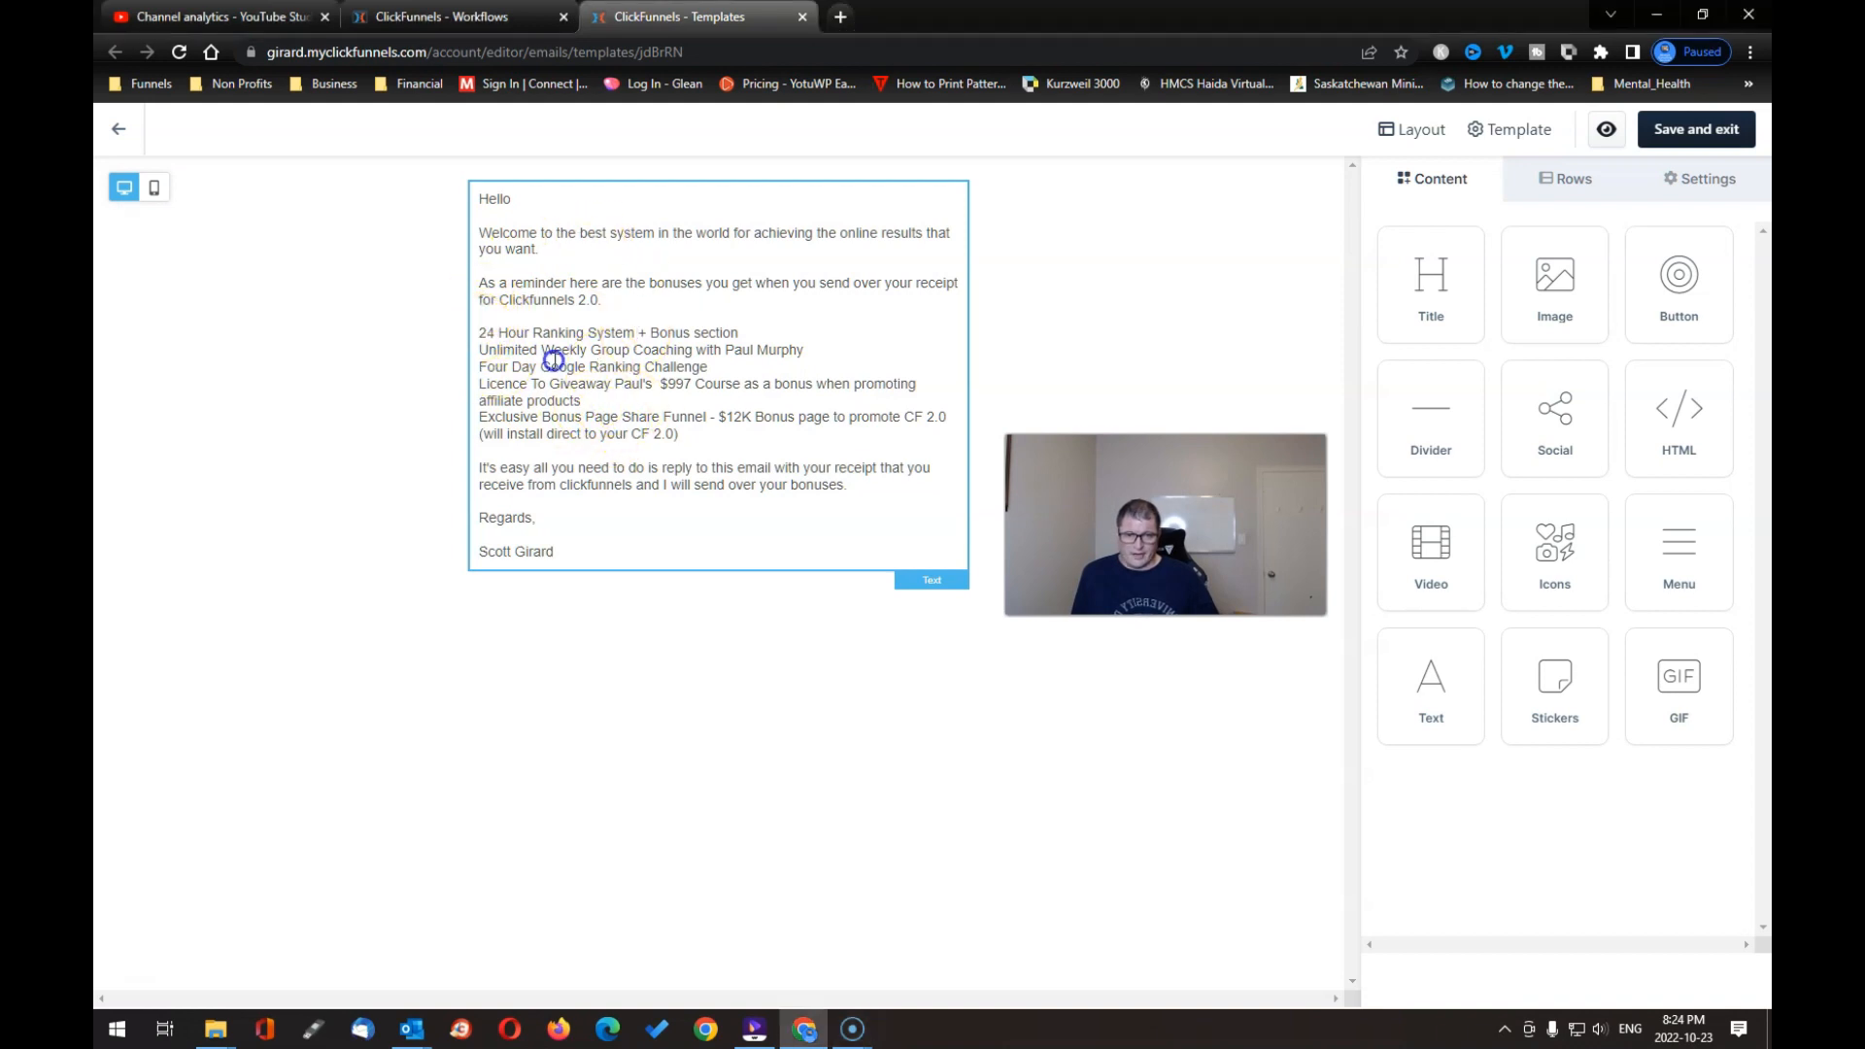
click(685, 393)
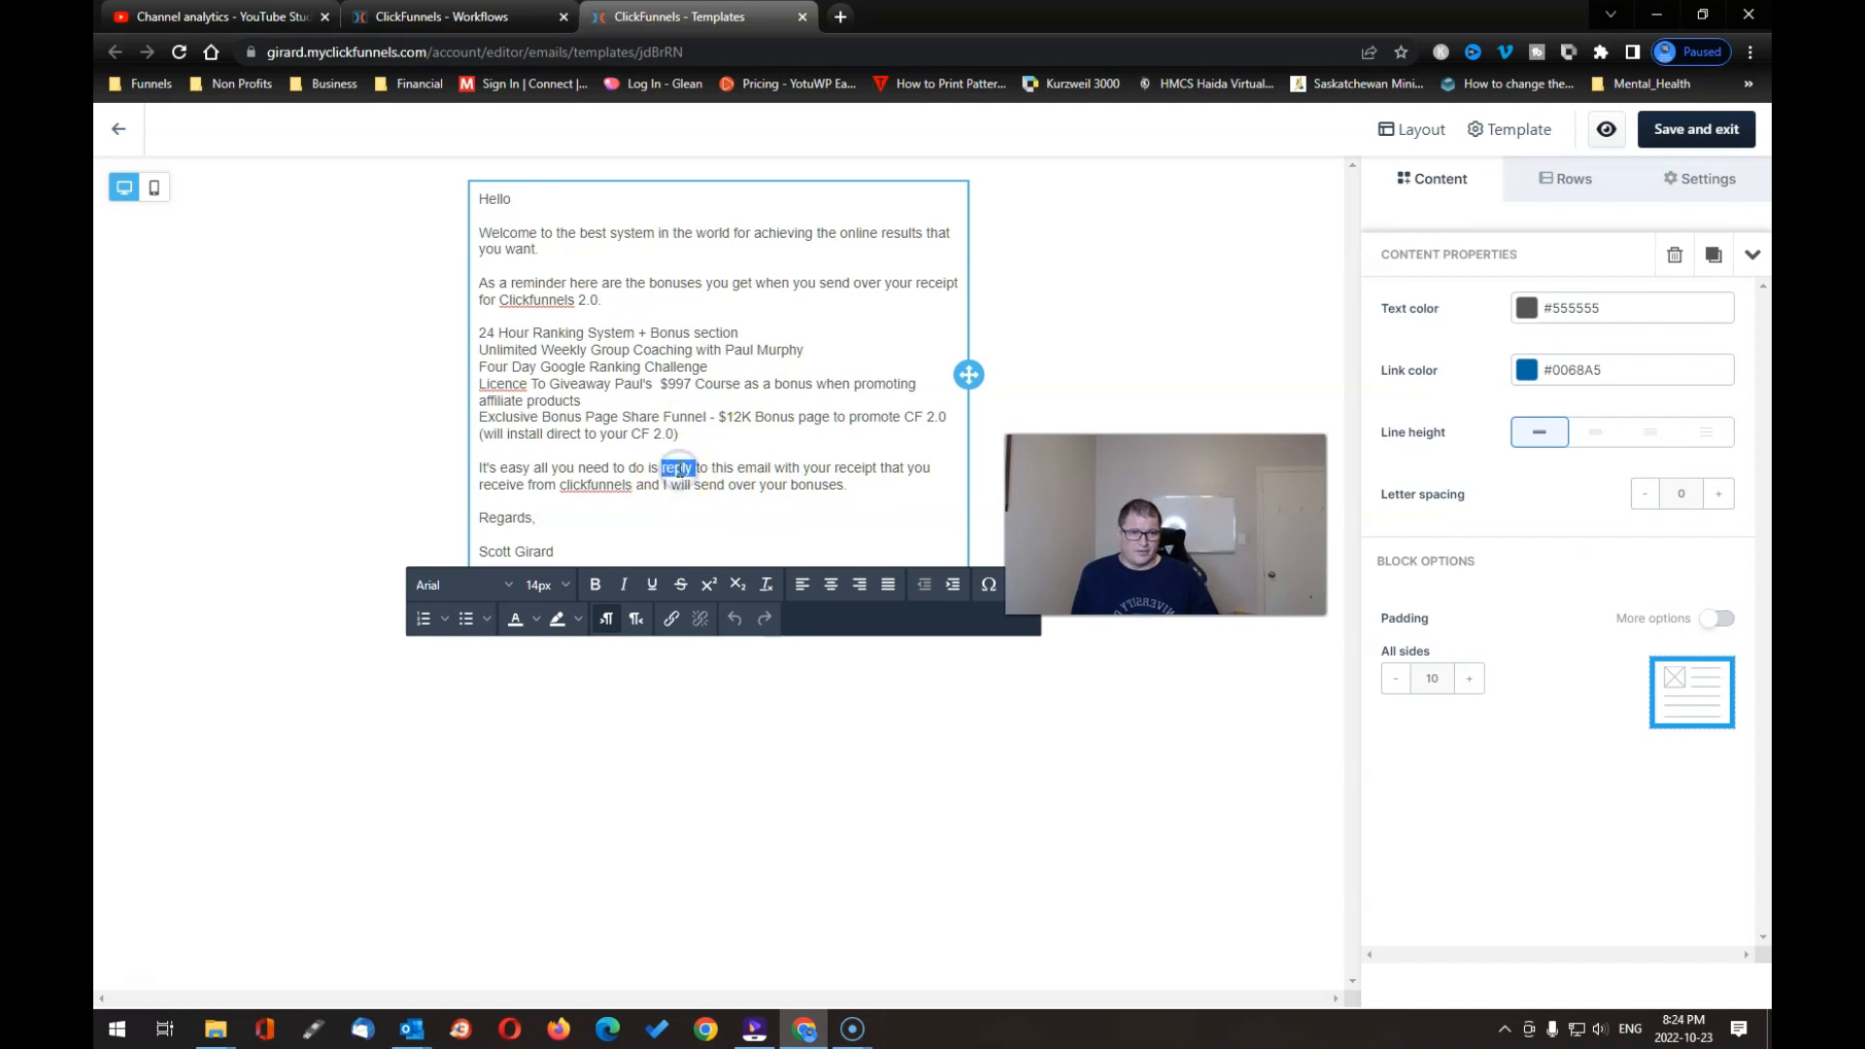
click(1669, 131)
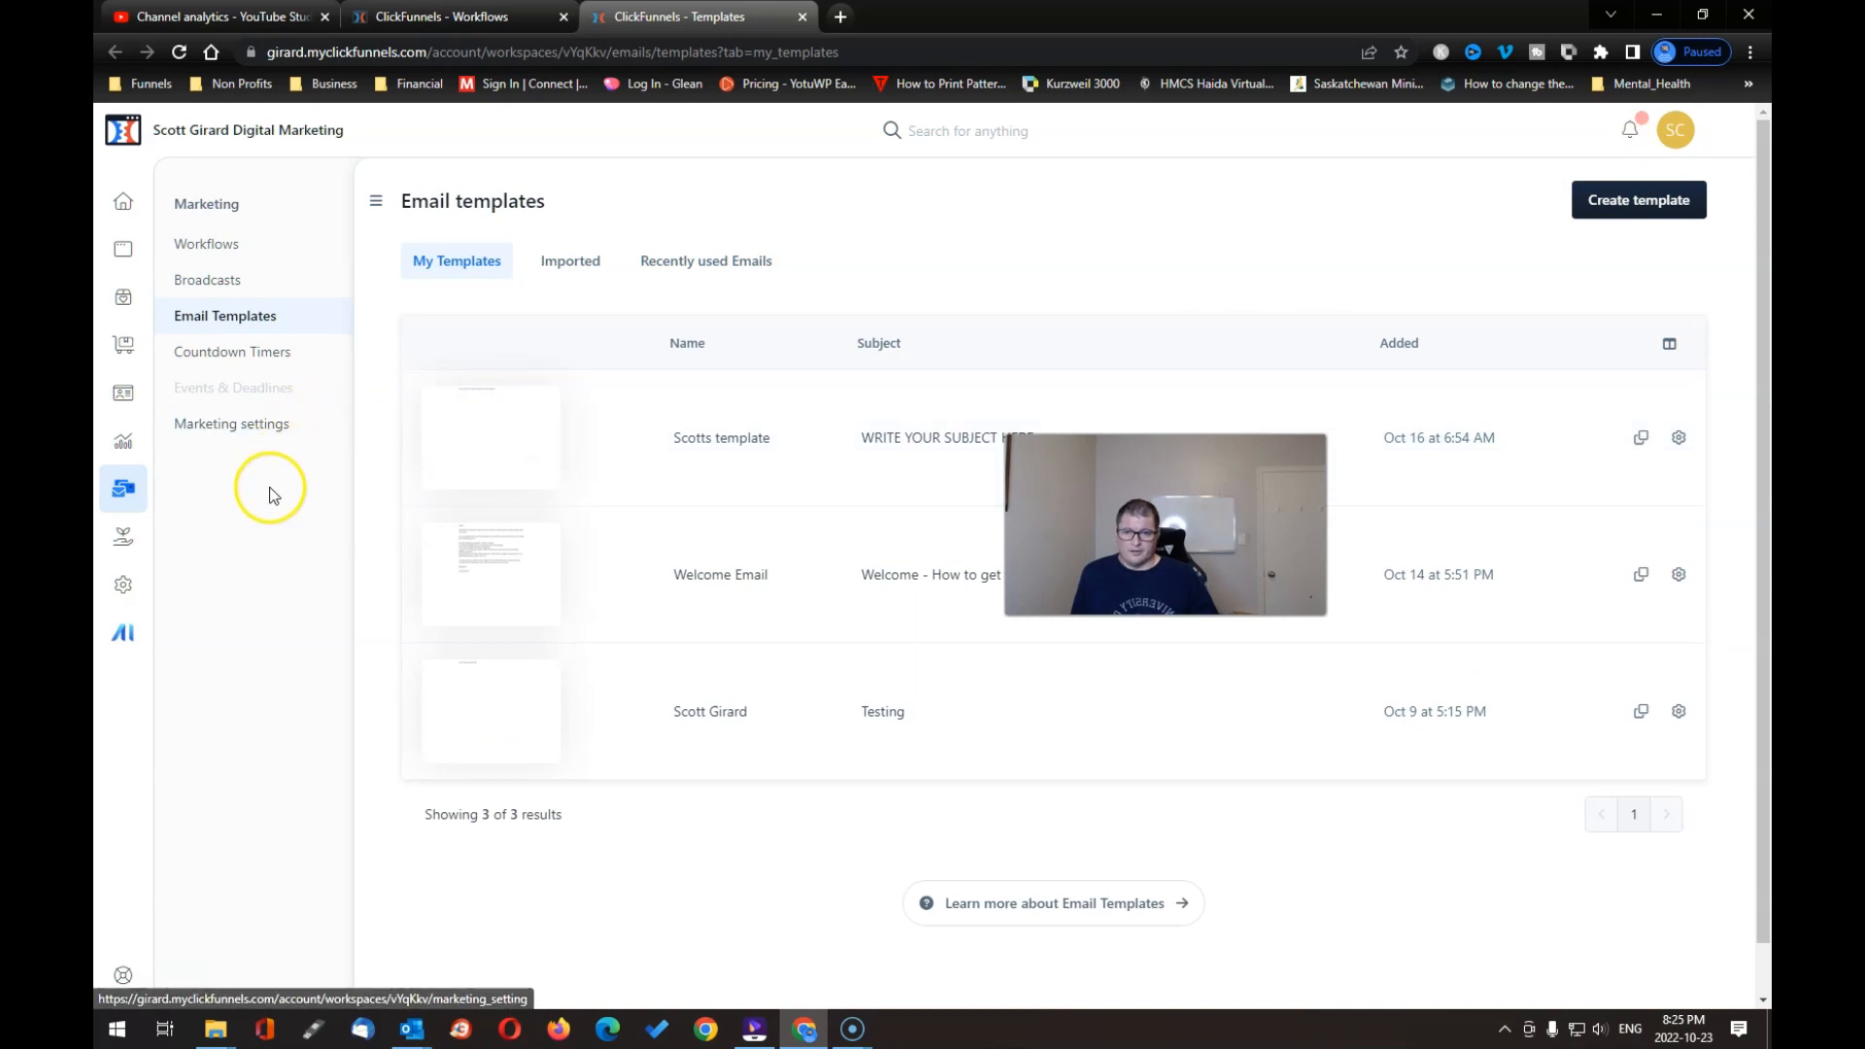
Step: Open the Free Course Optin workflow from the Workflows list to view its Enroll and Testing steps
click(225, 258)
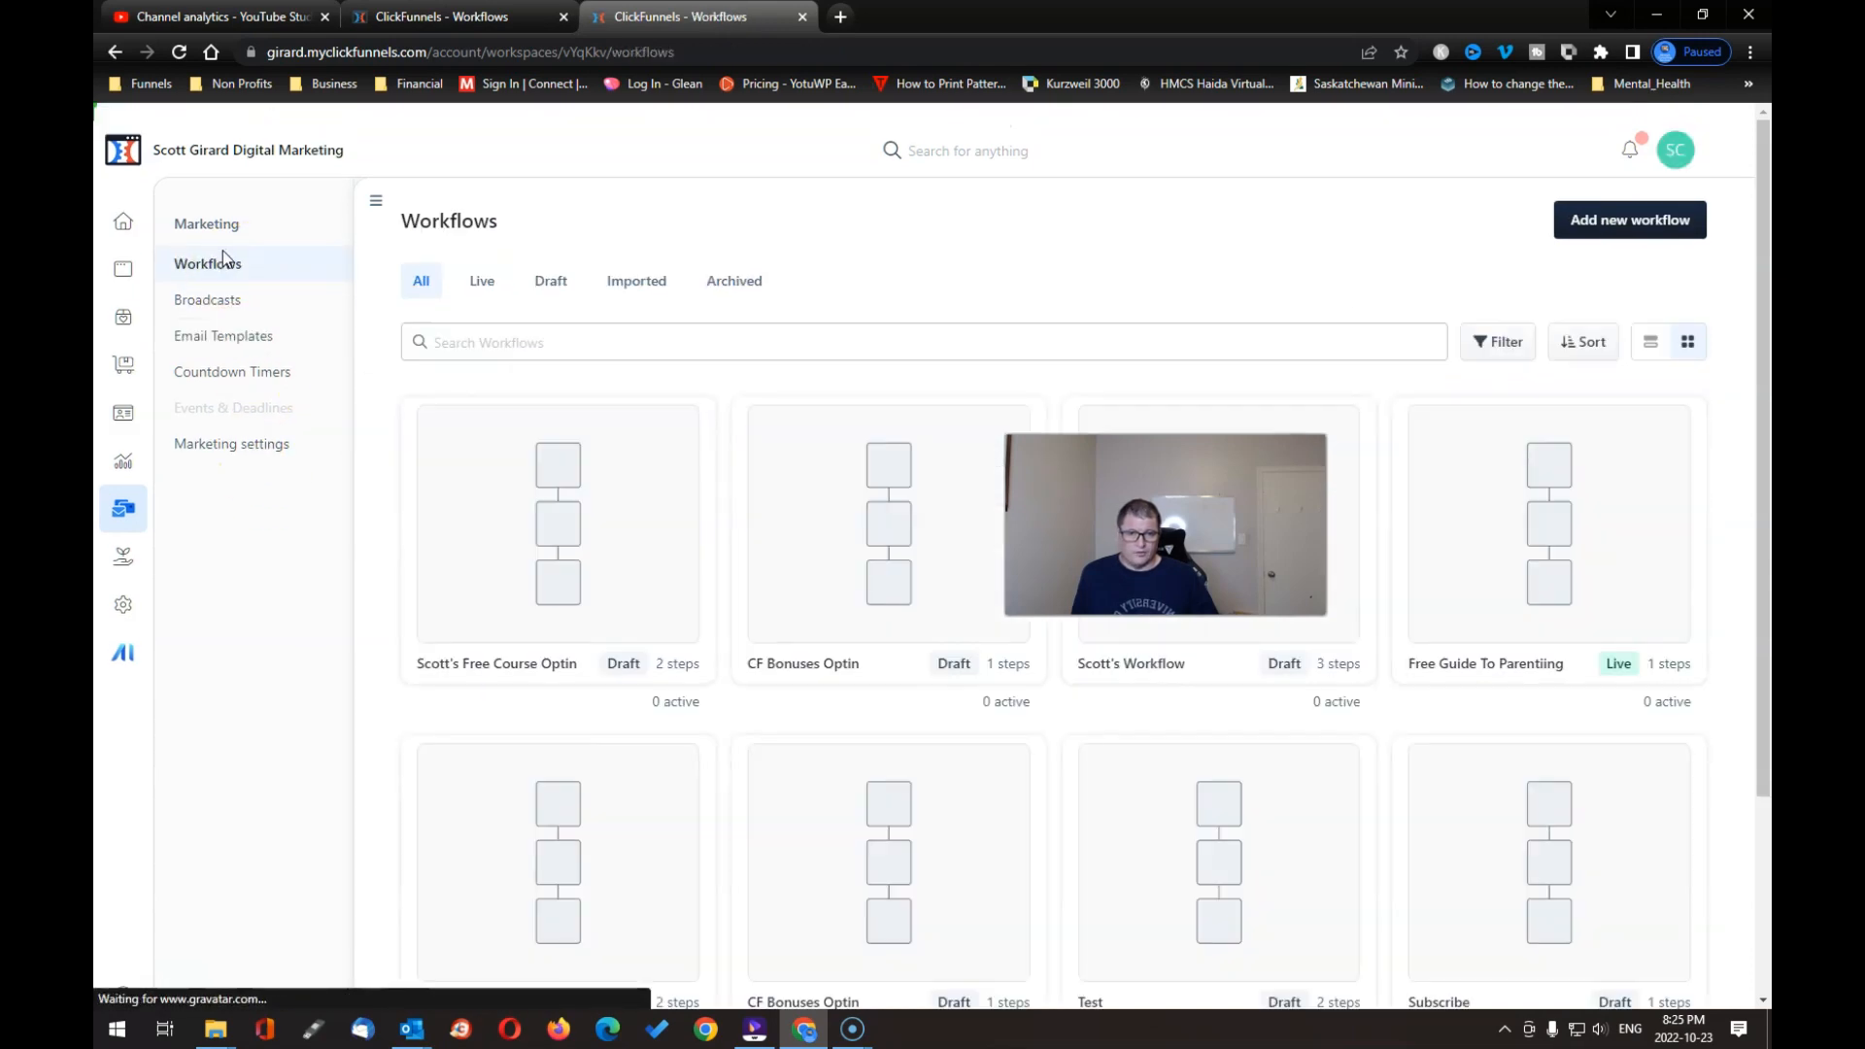
click(559, 542)
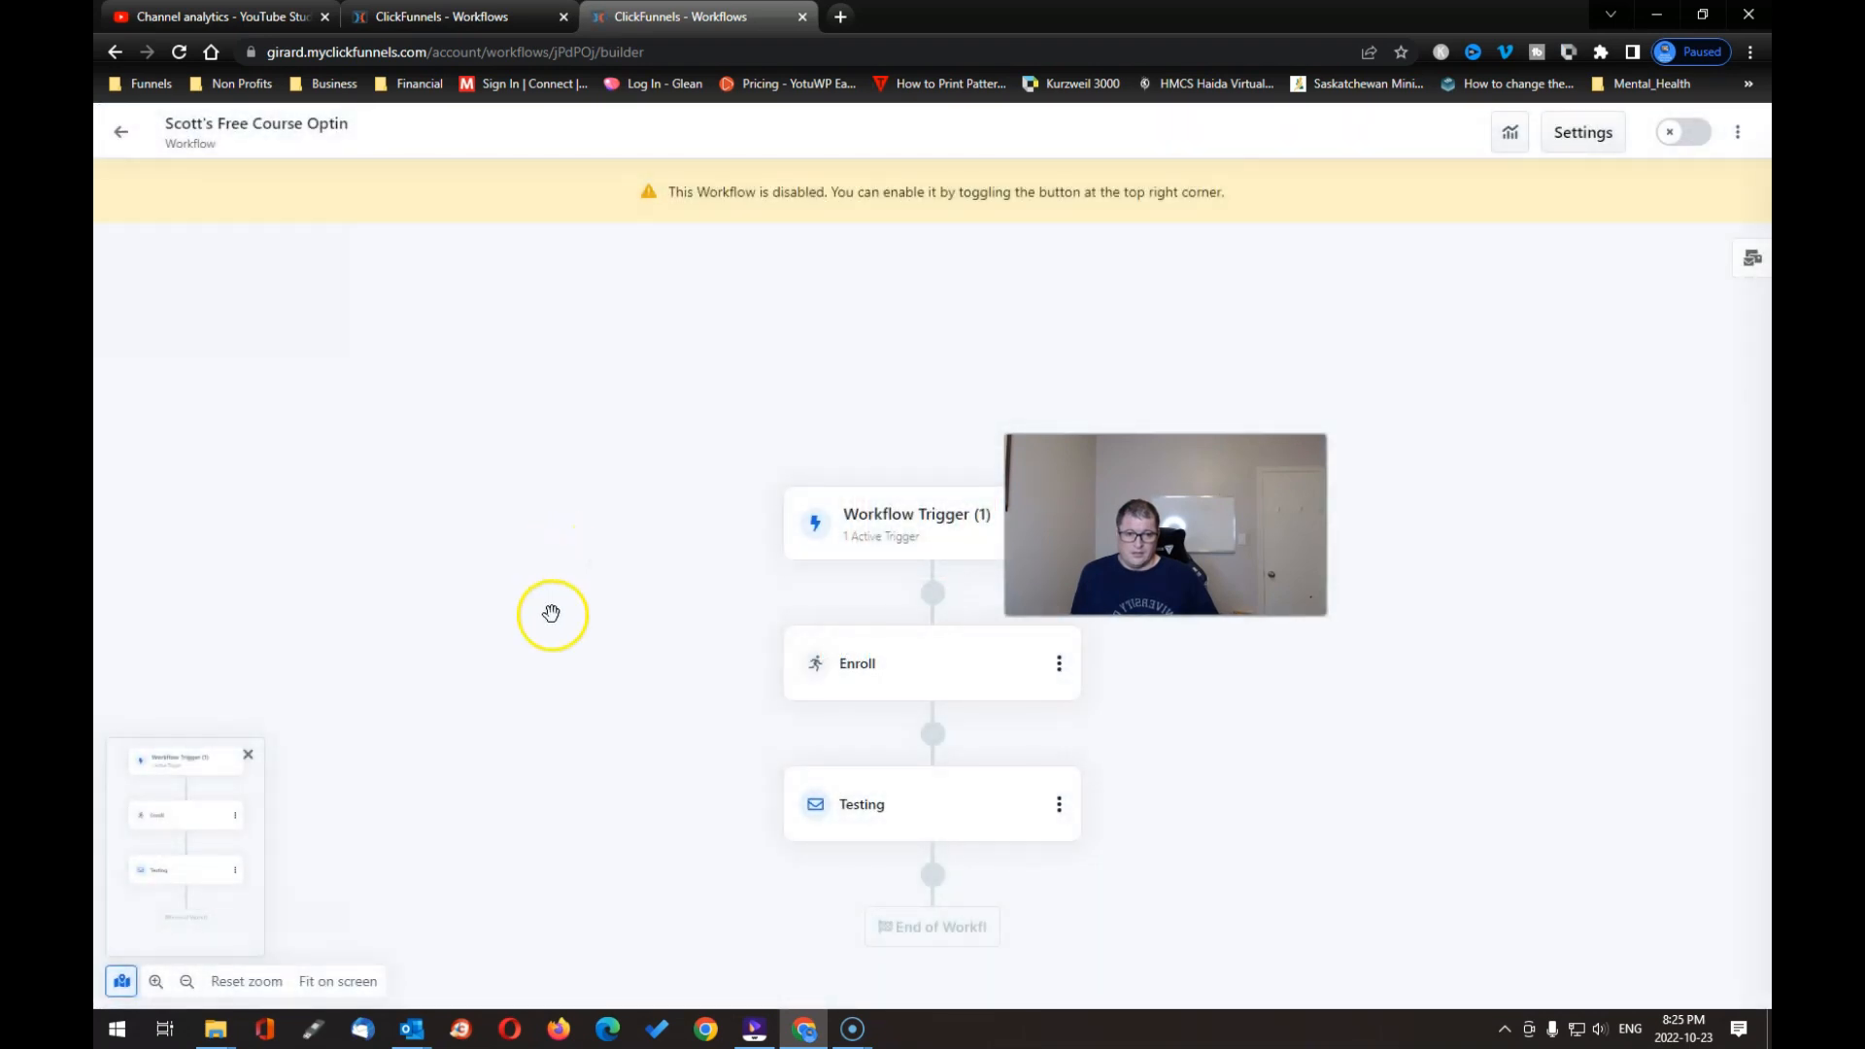
scroll(652, 709, down, 3)
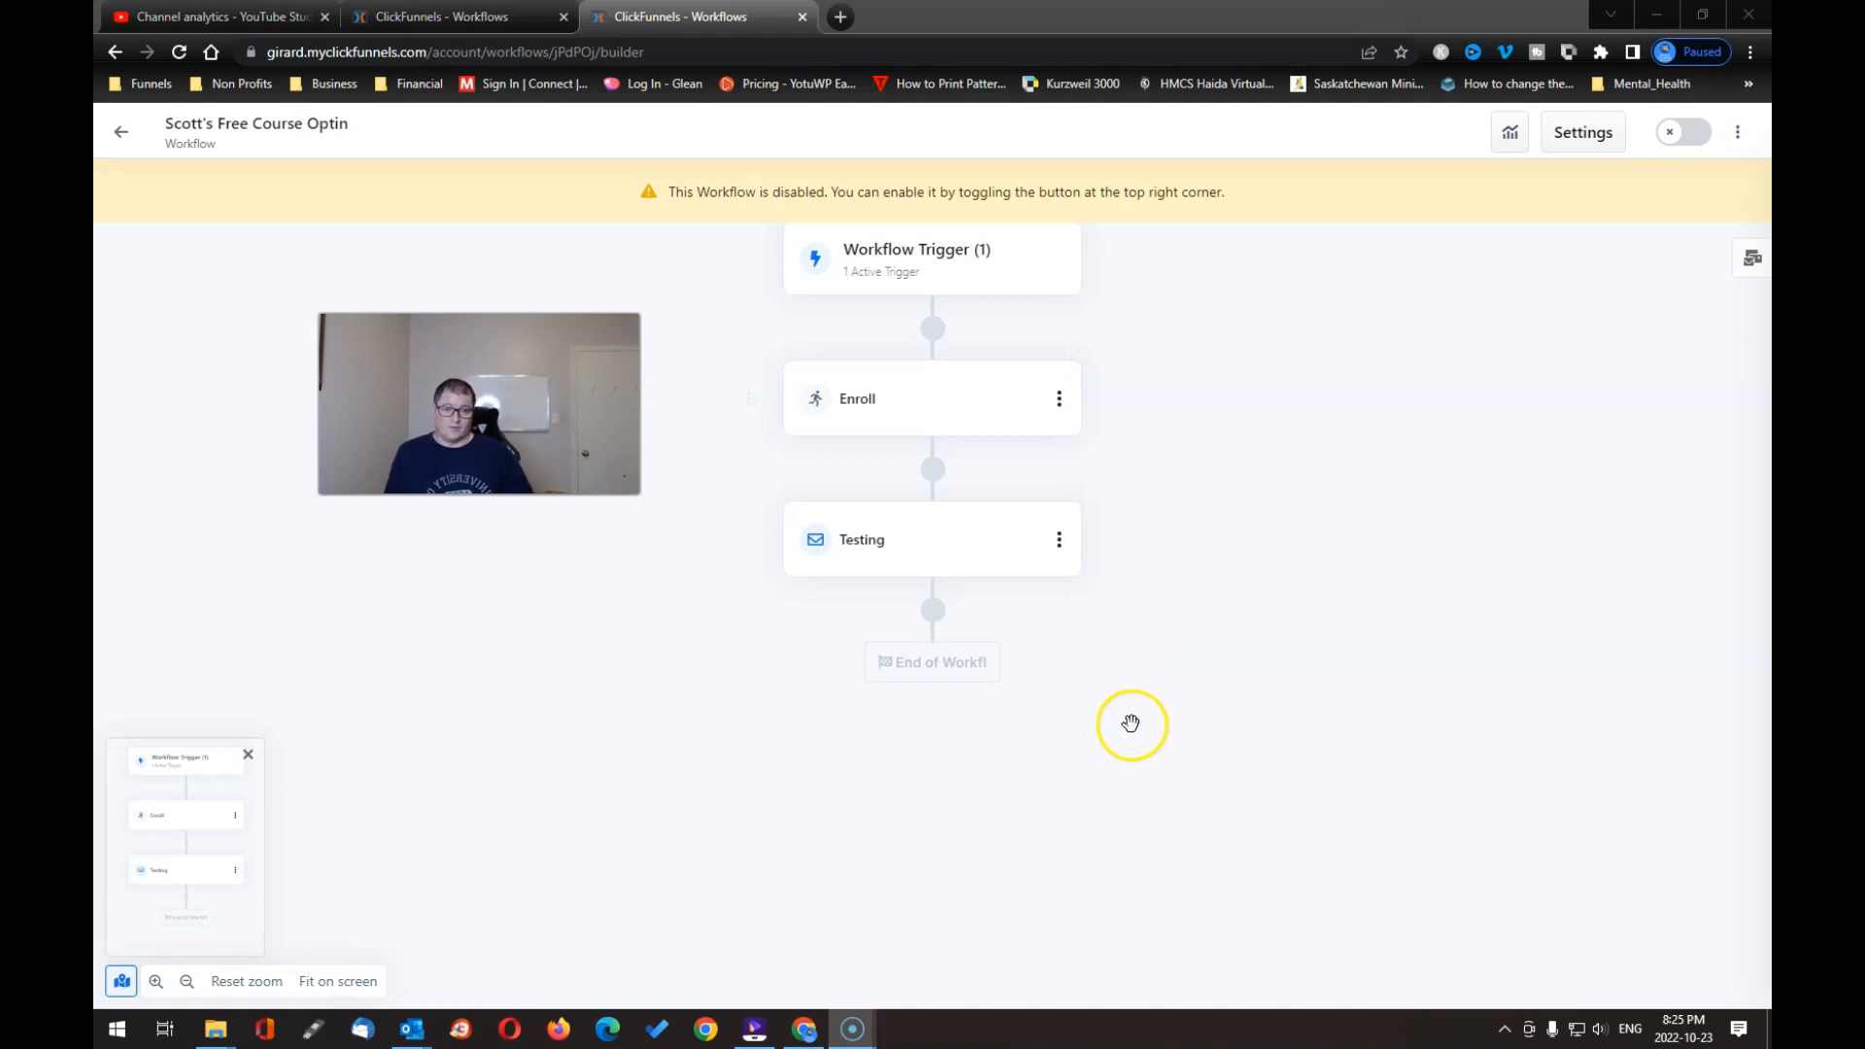
Step: Add a 1 day delay step after the Testing email in the workflow
click(934, 618)
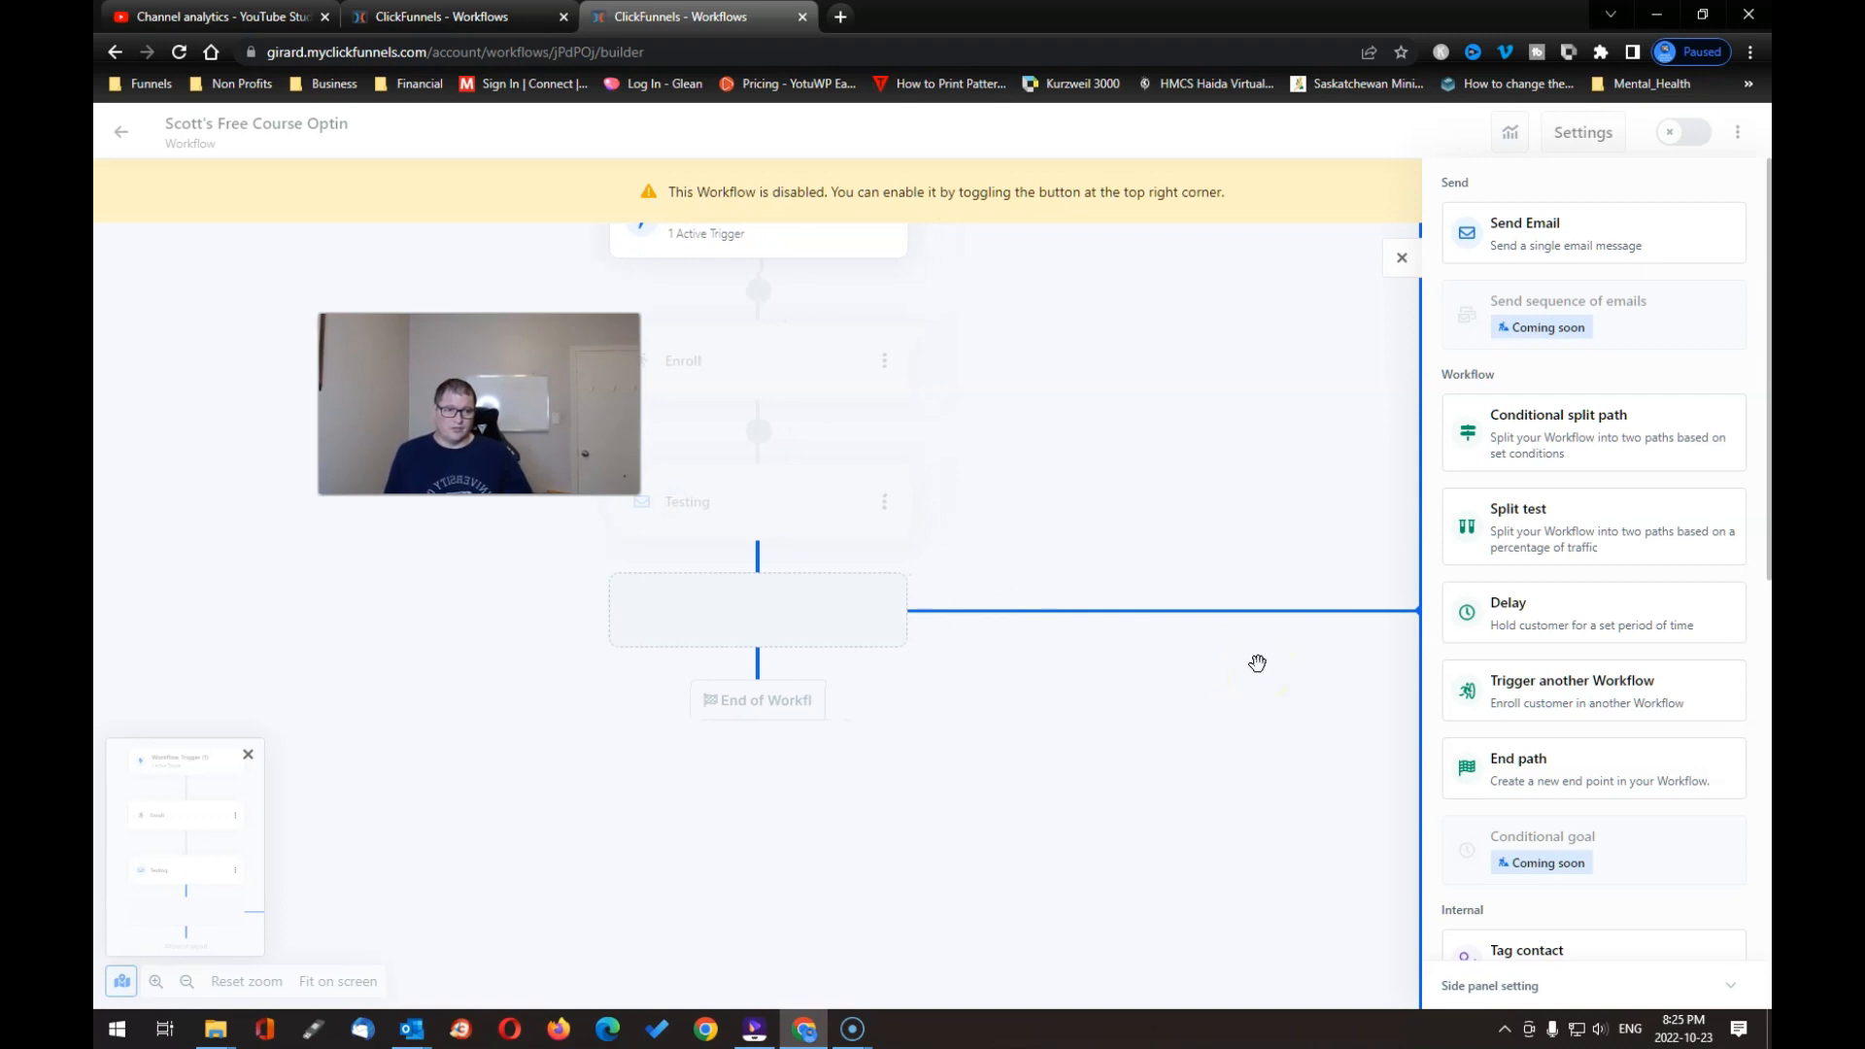
click(1495, 608)
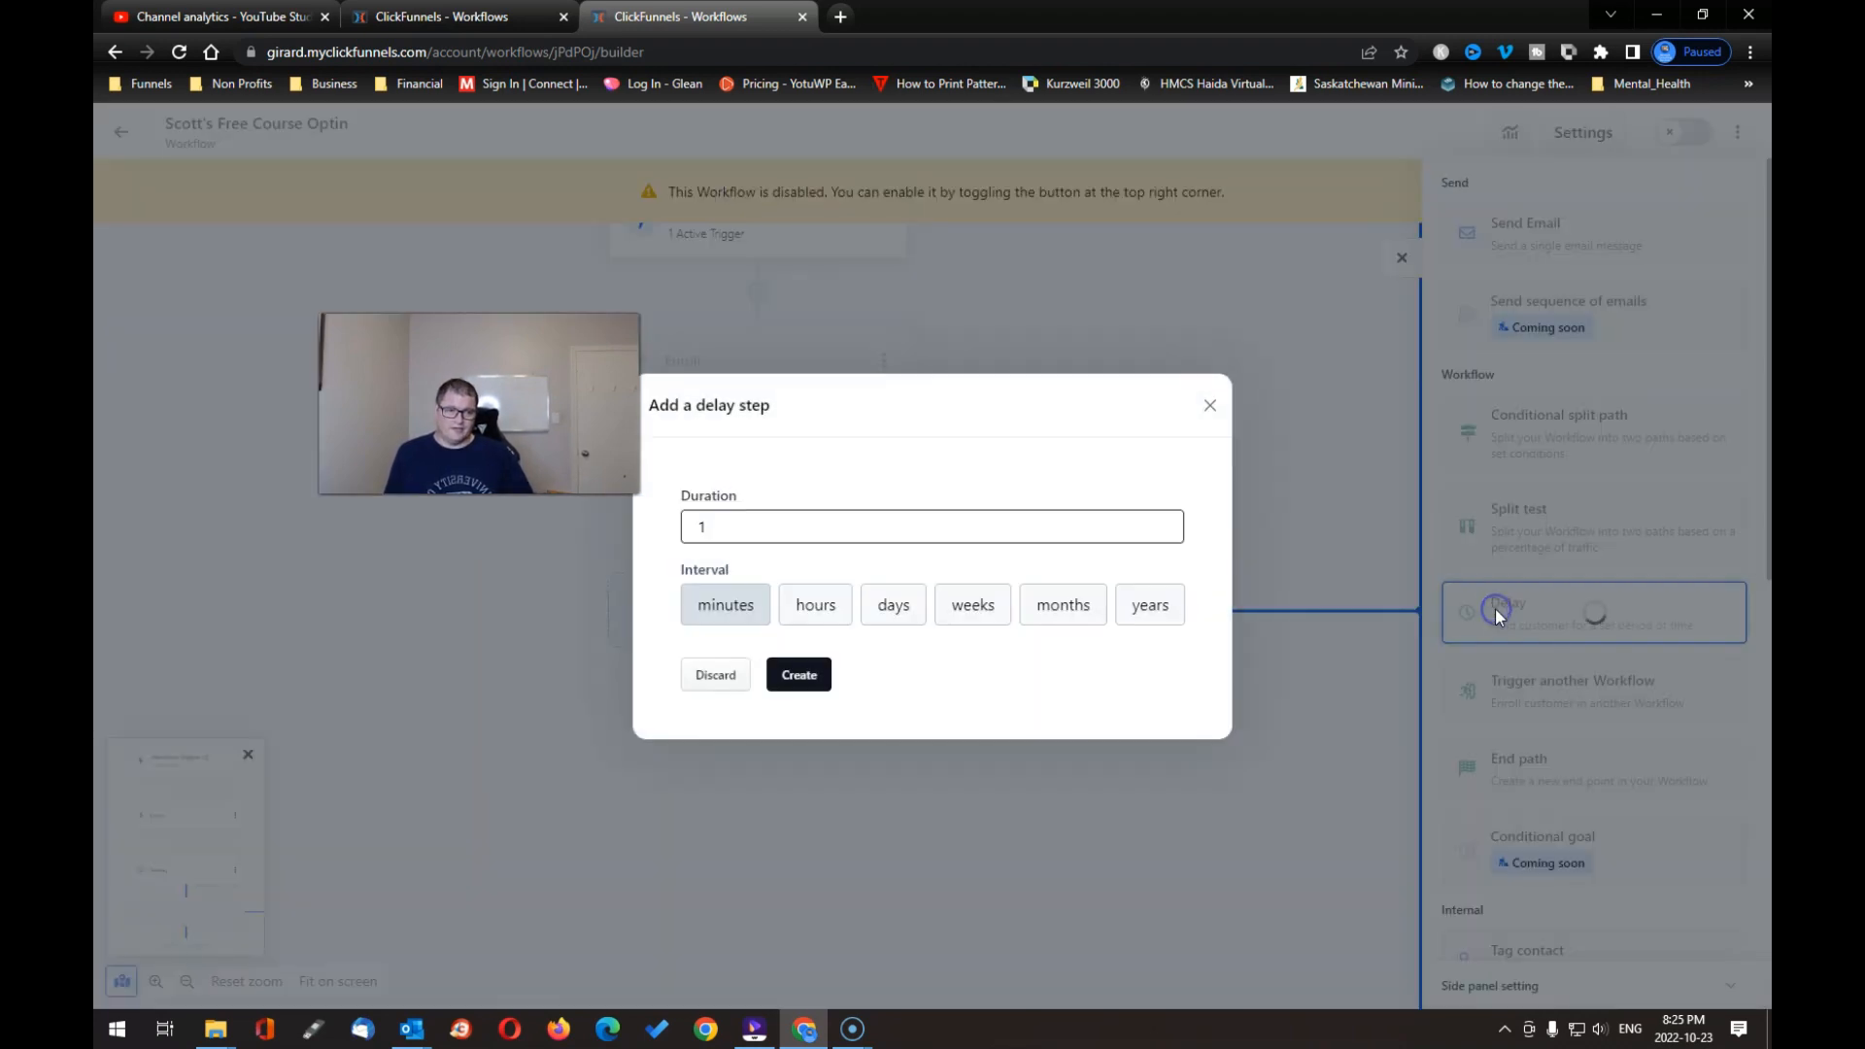
click(825, 610)
click(888, 604)
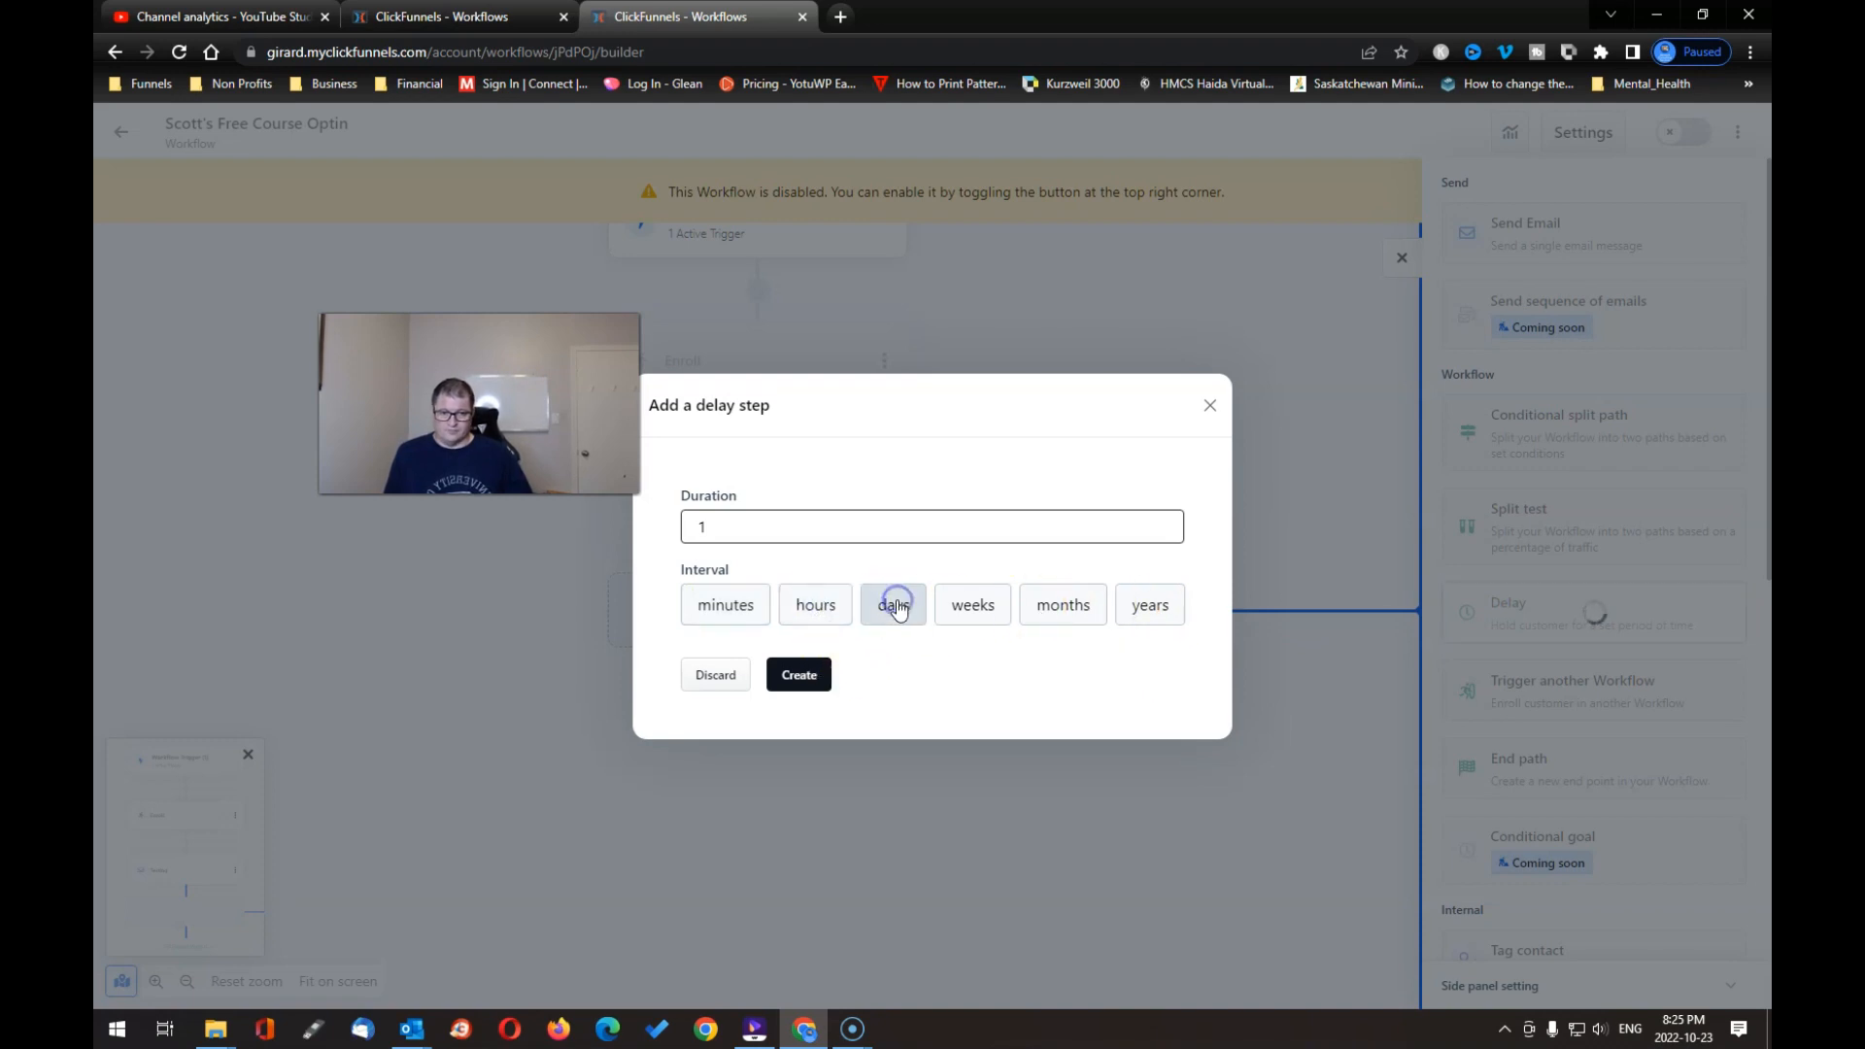
click(798, 674)
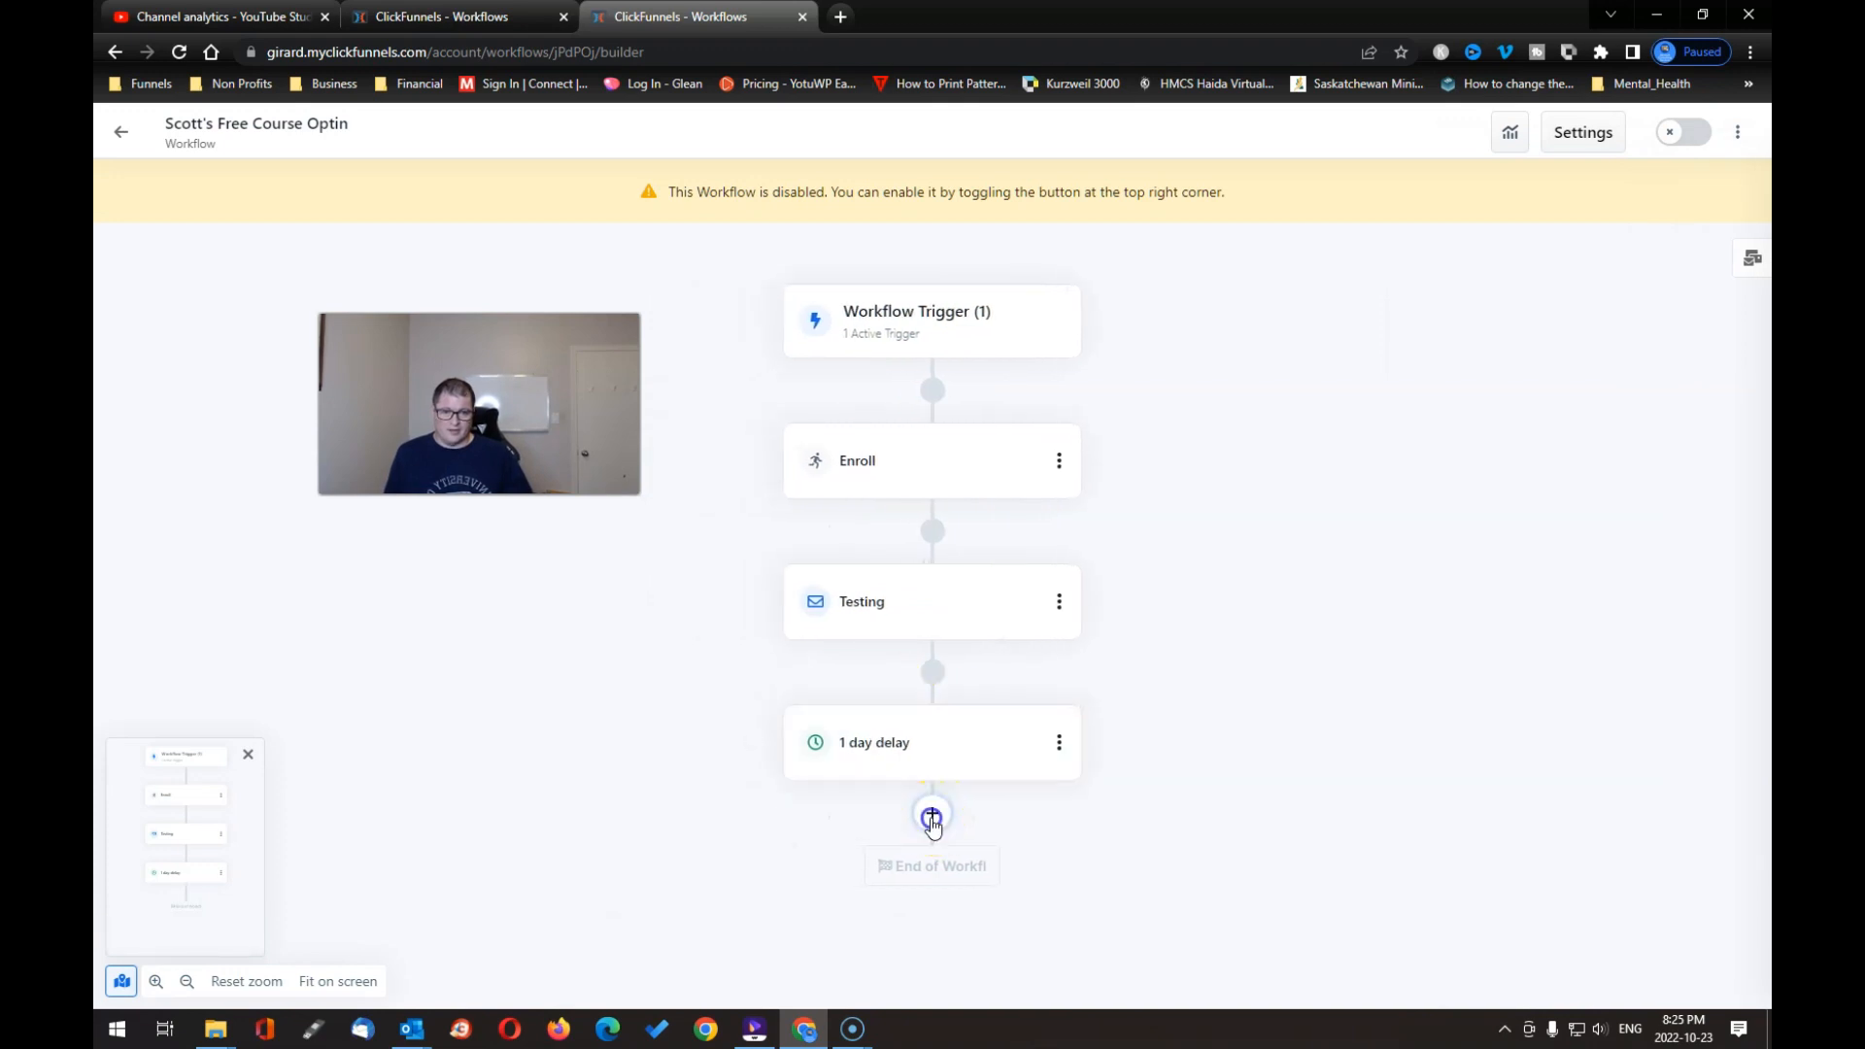
click(932, 819)
Step: Enable the Free Course Optin workflow and return to the Workflows list, where it shows Live
click(1535, 231)
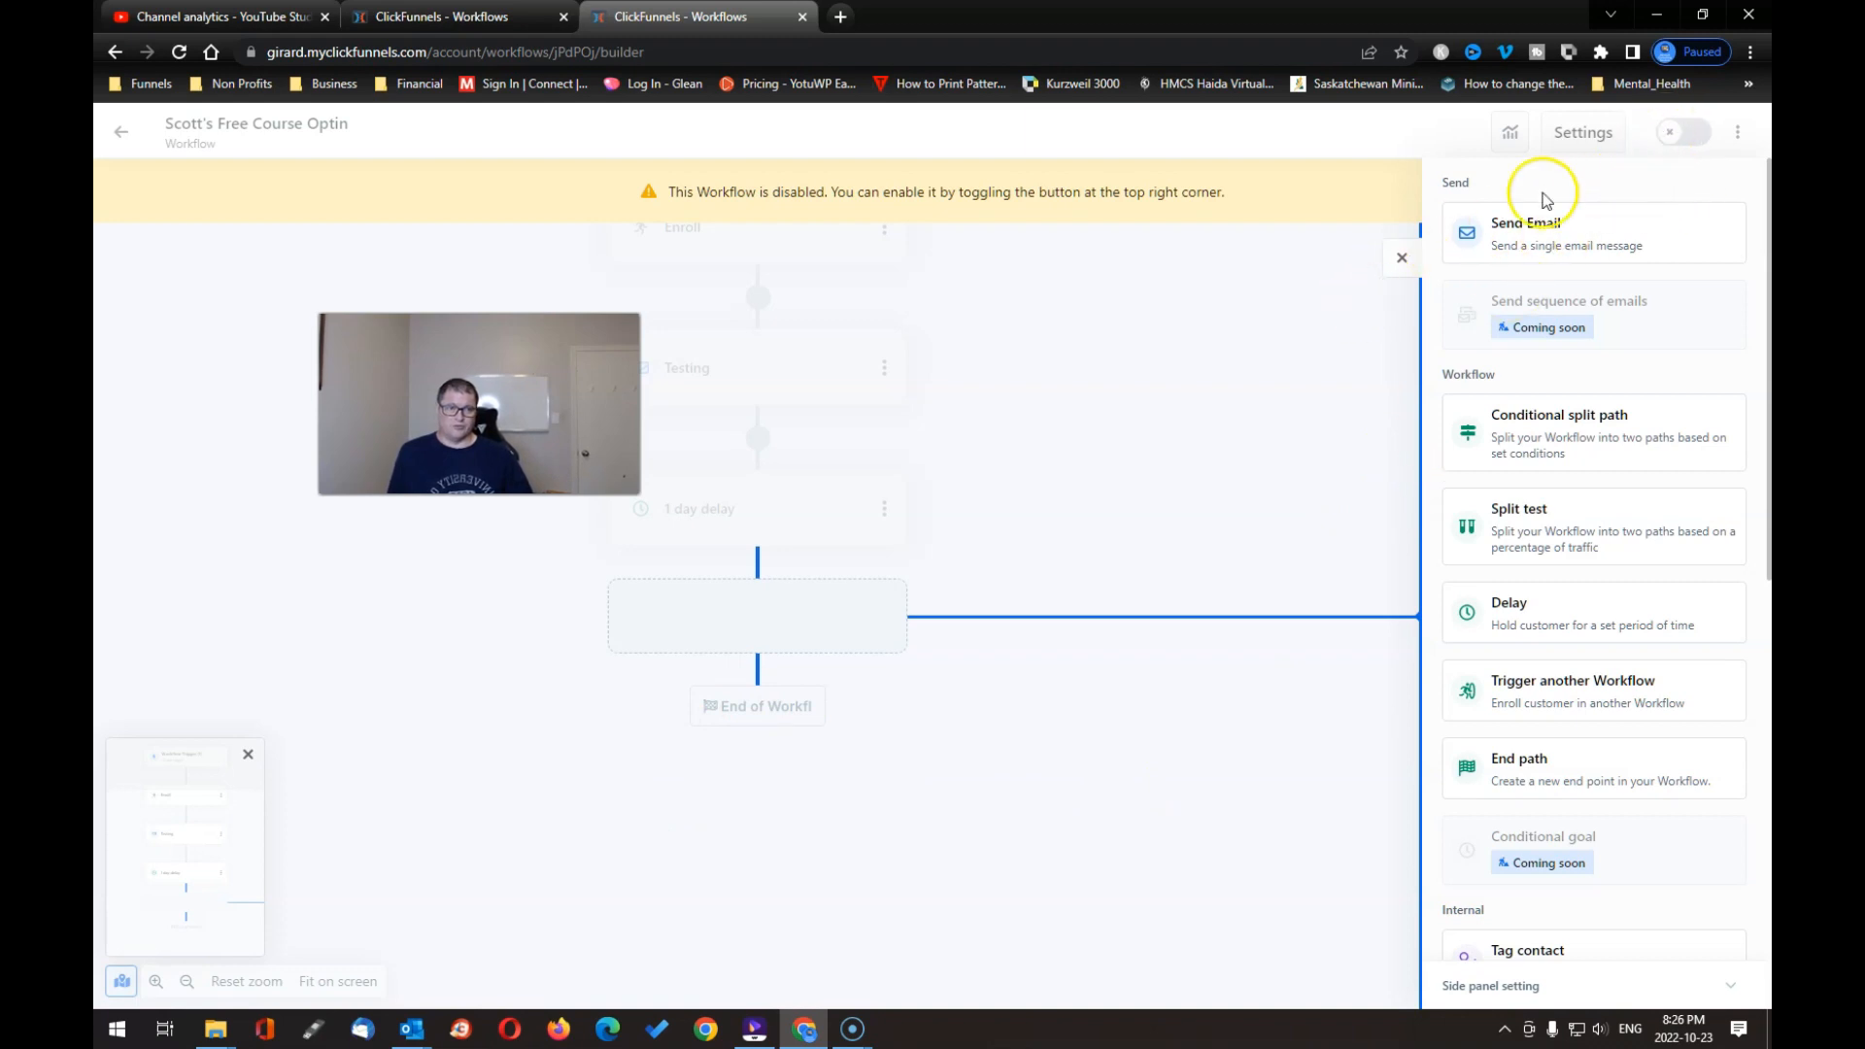
click(1672, 133)
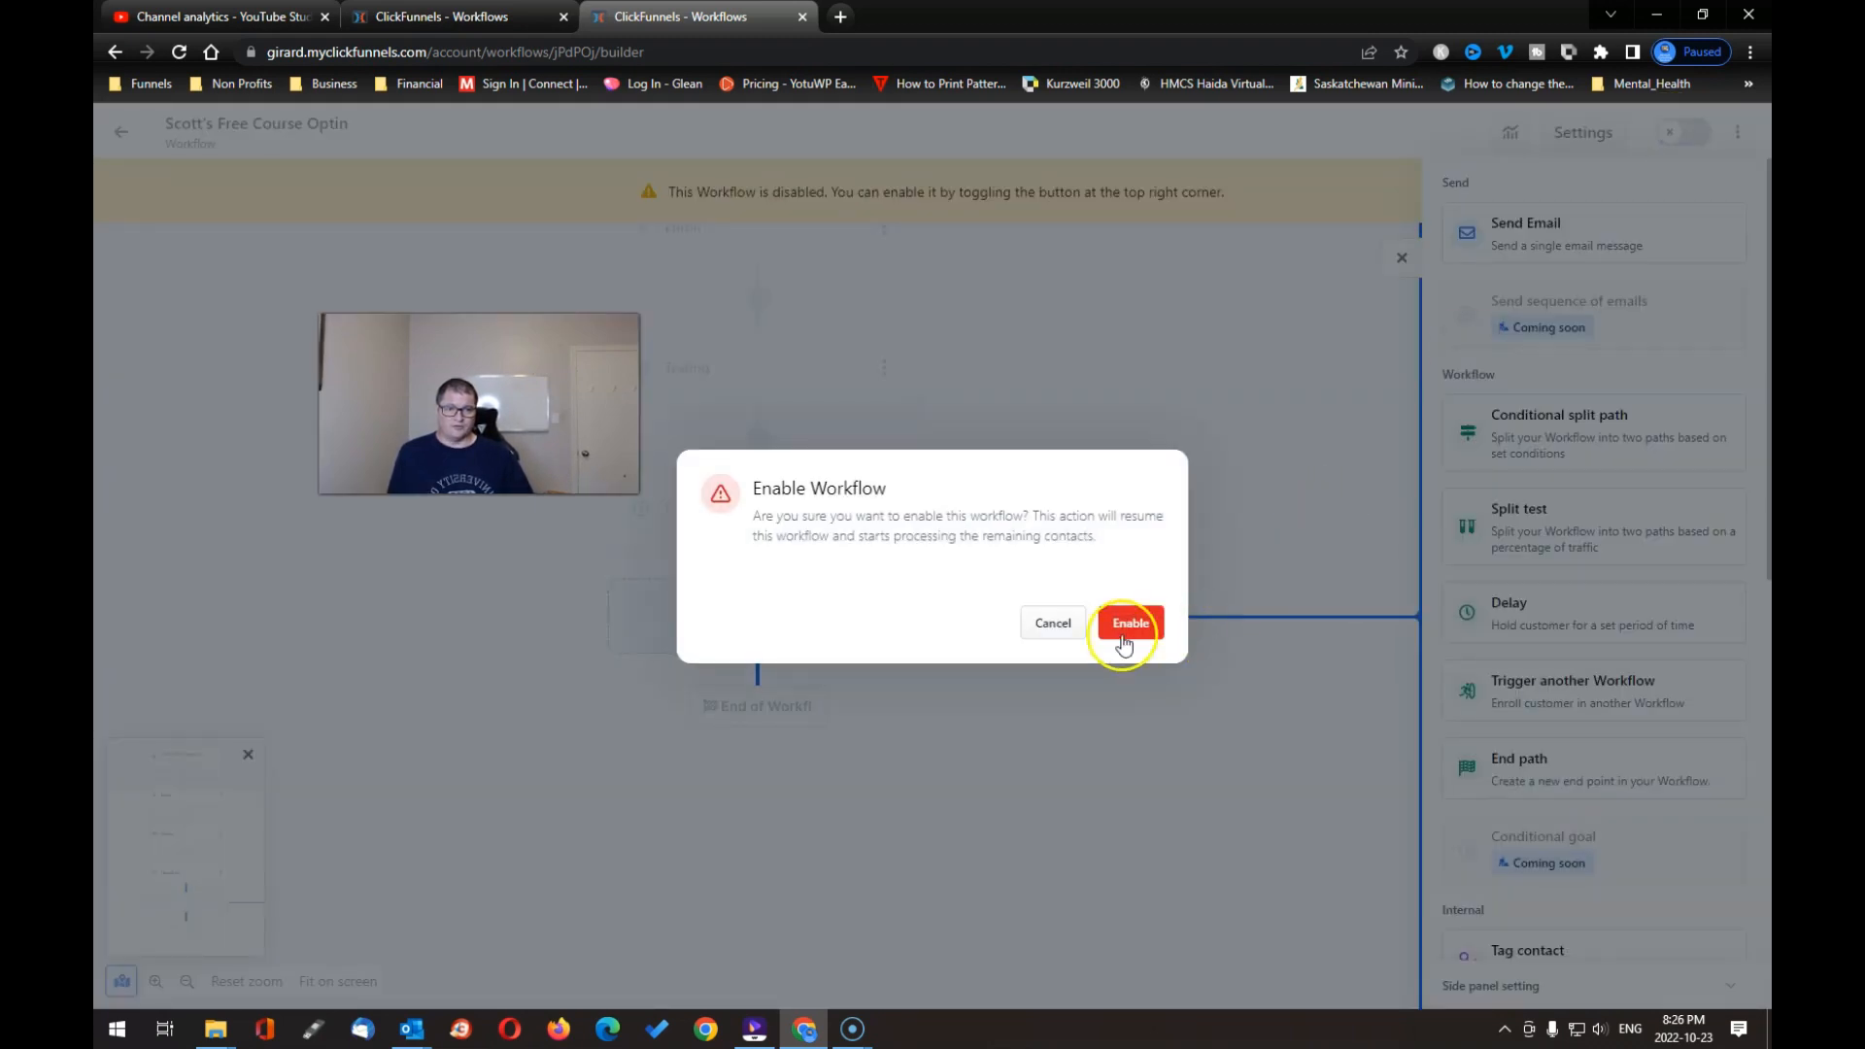
click(1059, 622)
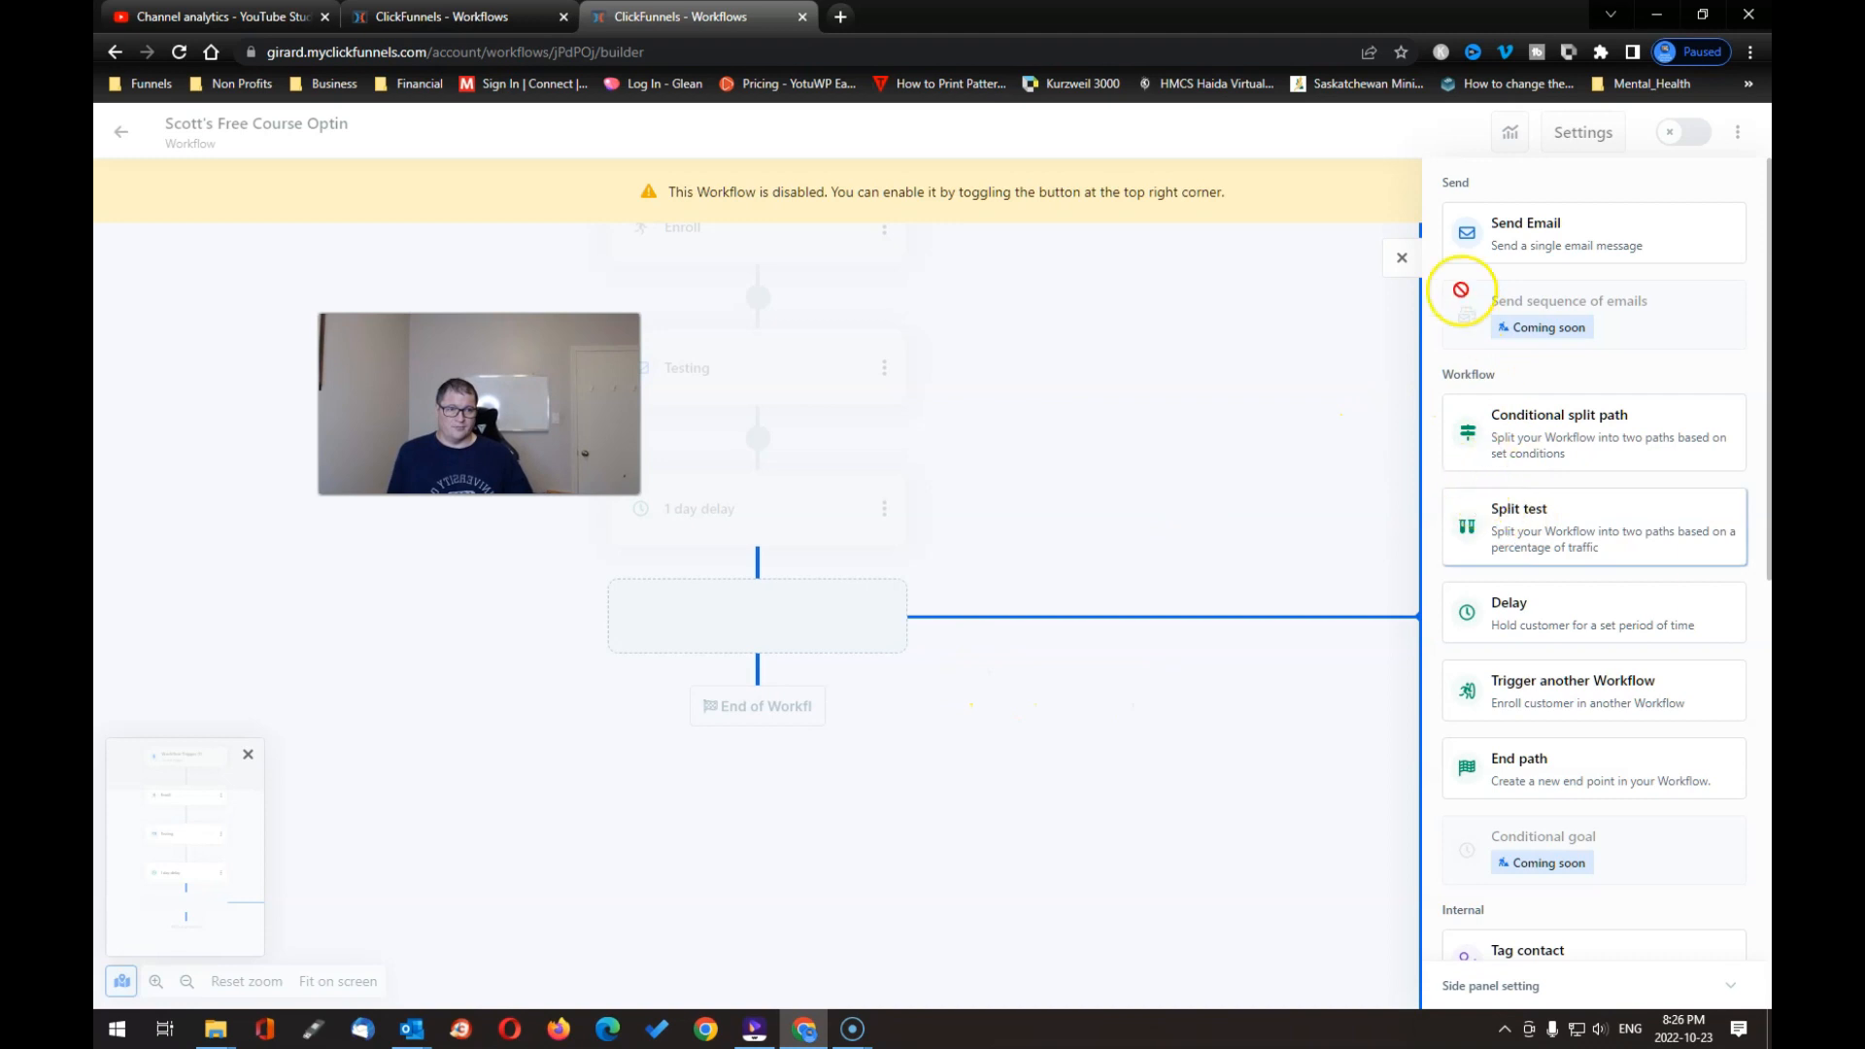
click(1402, 257)
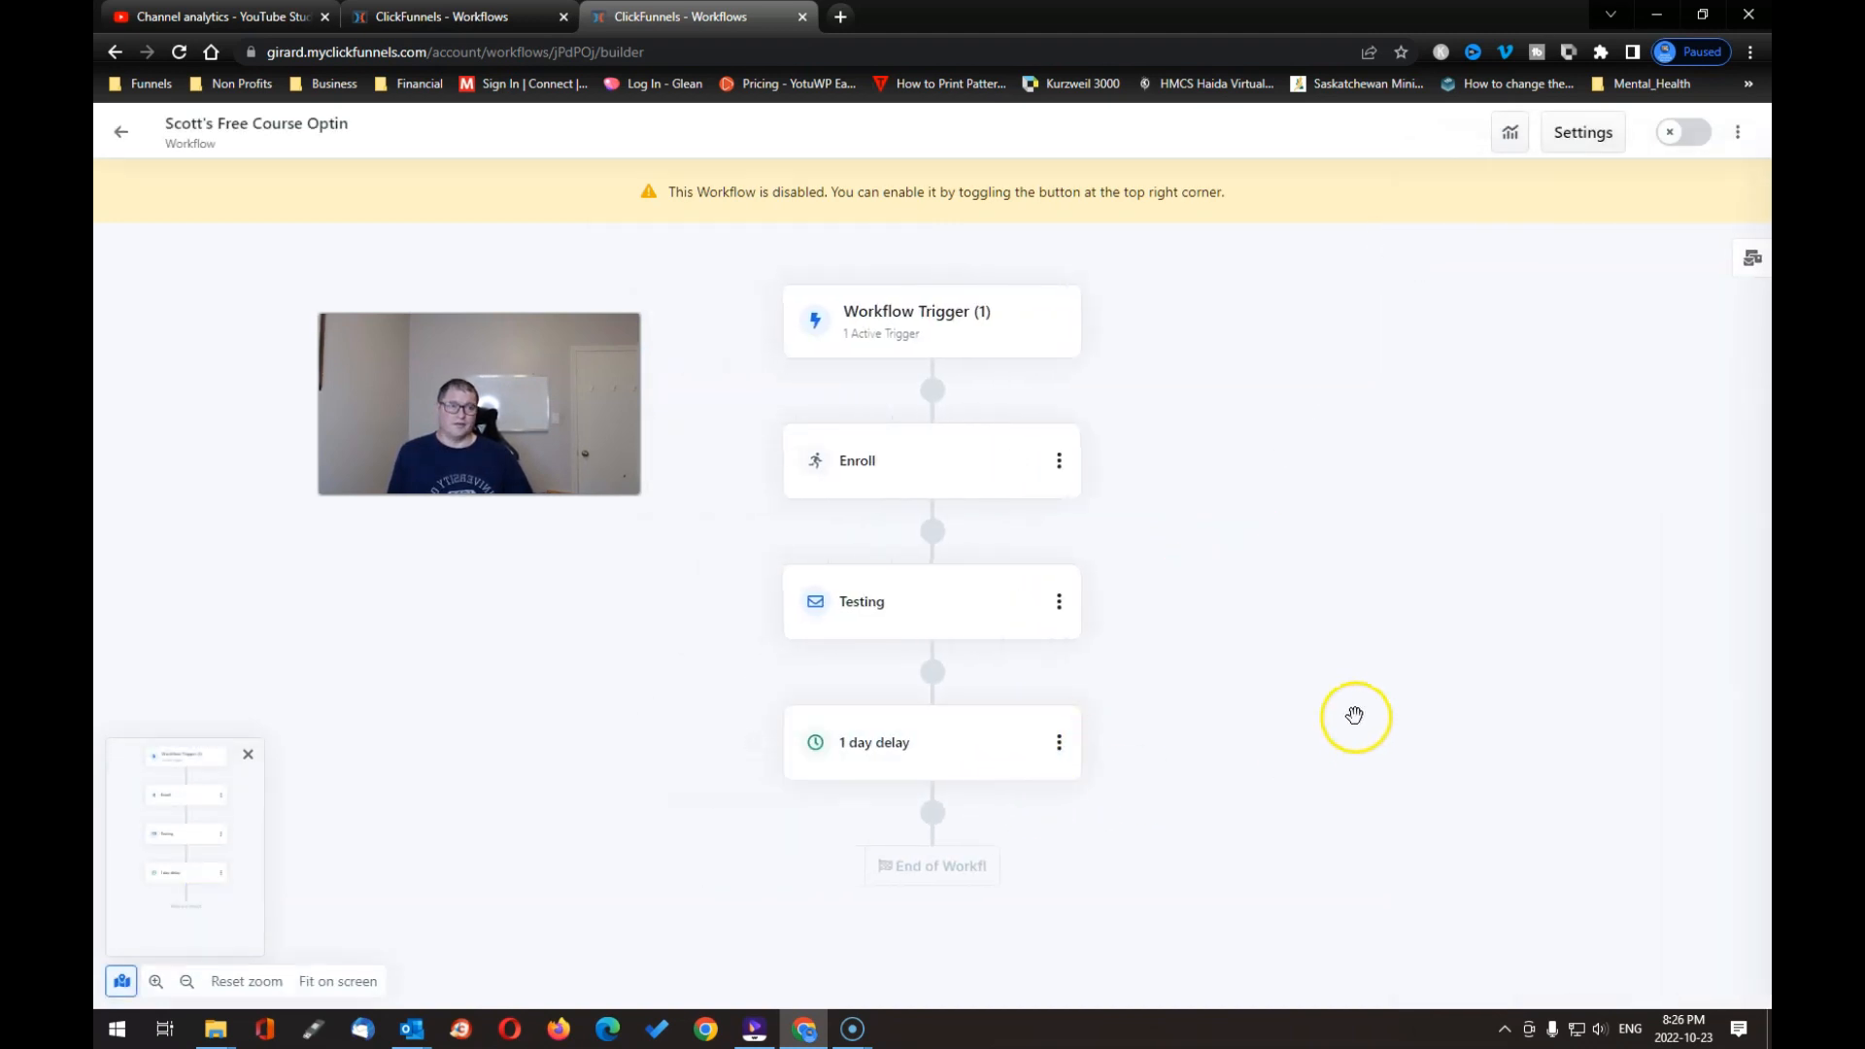
click(1668, 134)
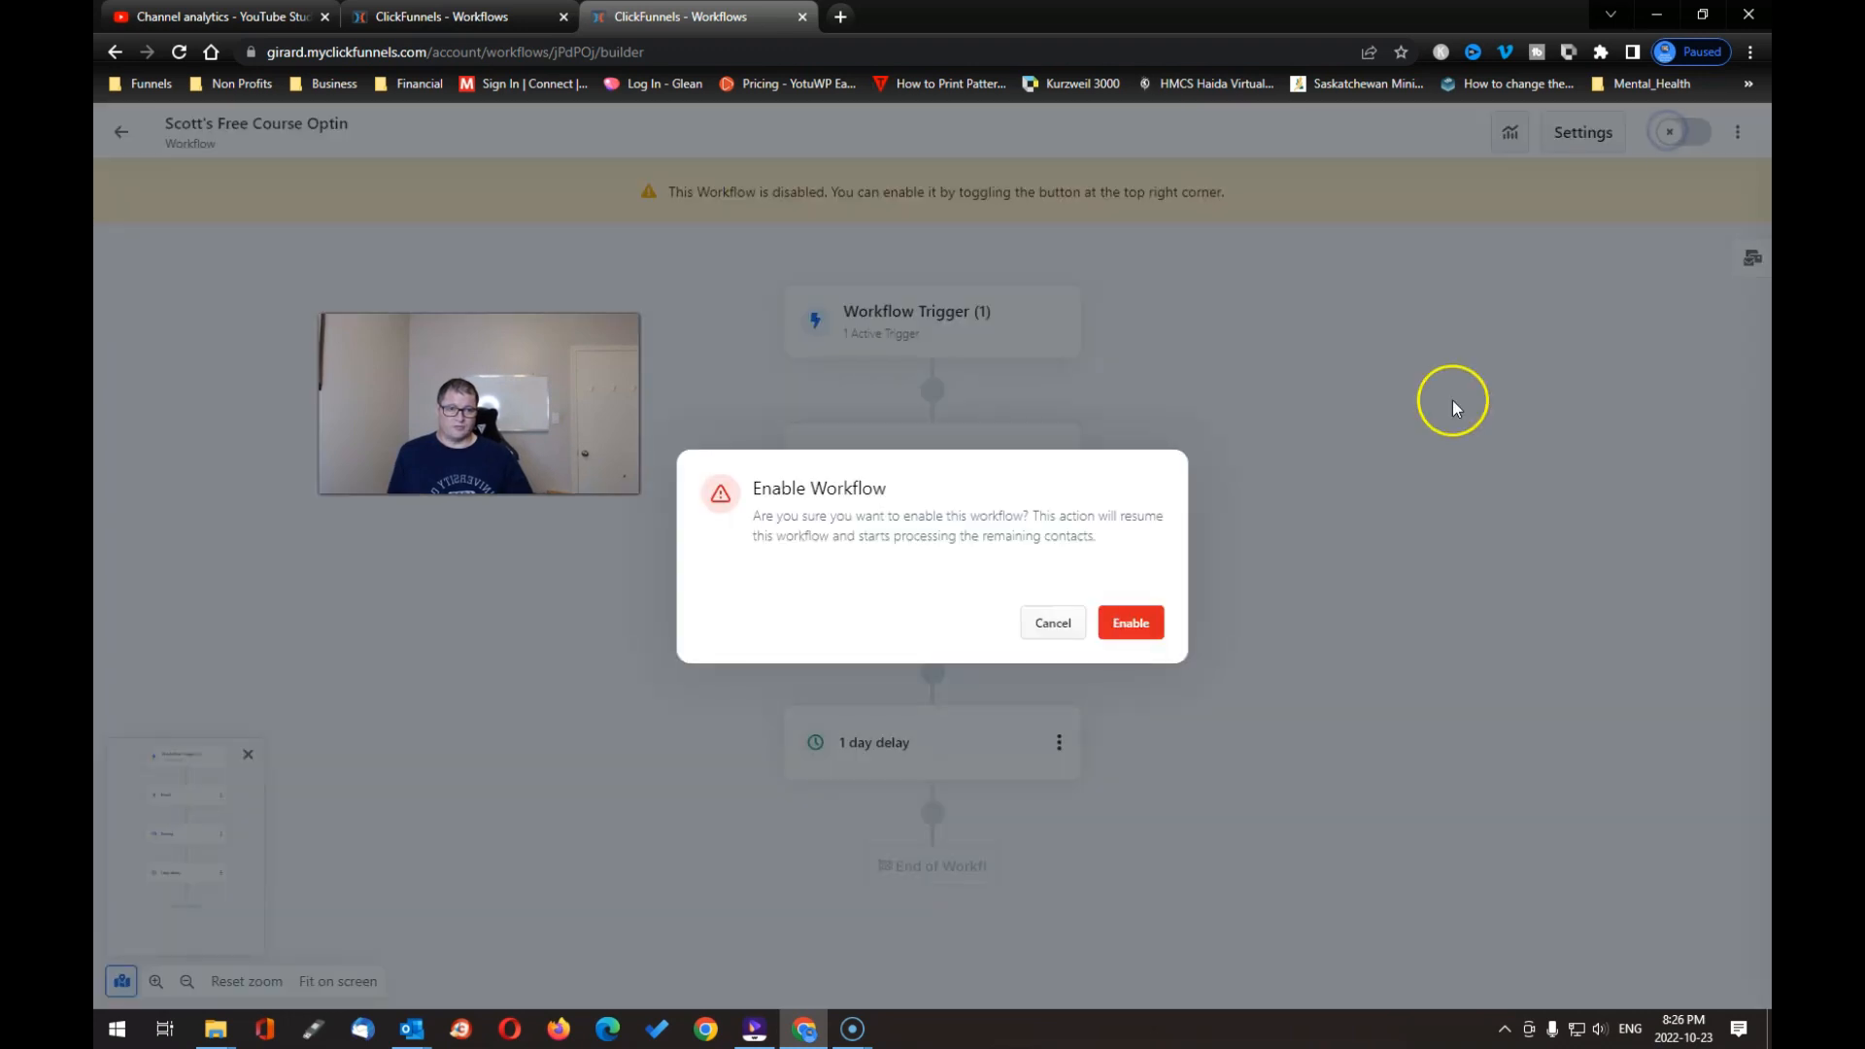
click(1148, 625)
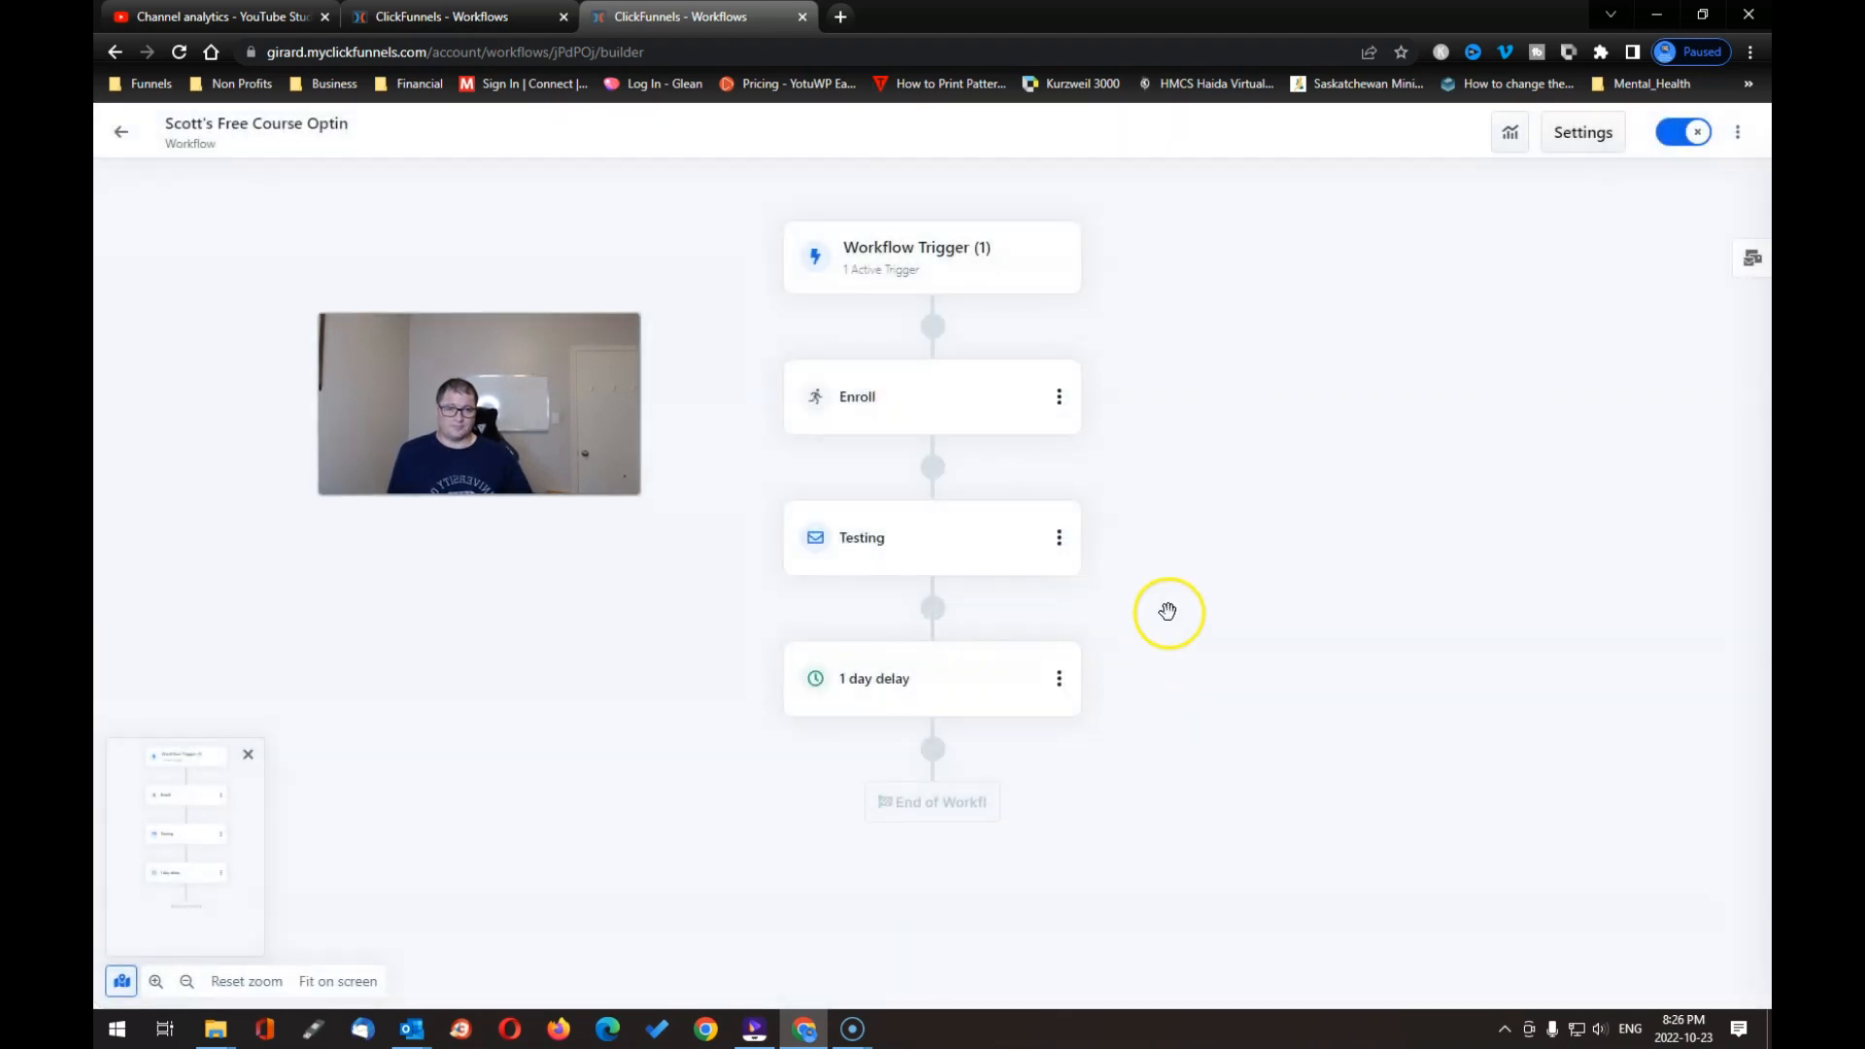
mouse_move(992, 530)
click(123, 131)
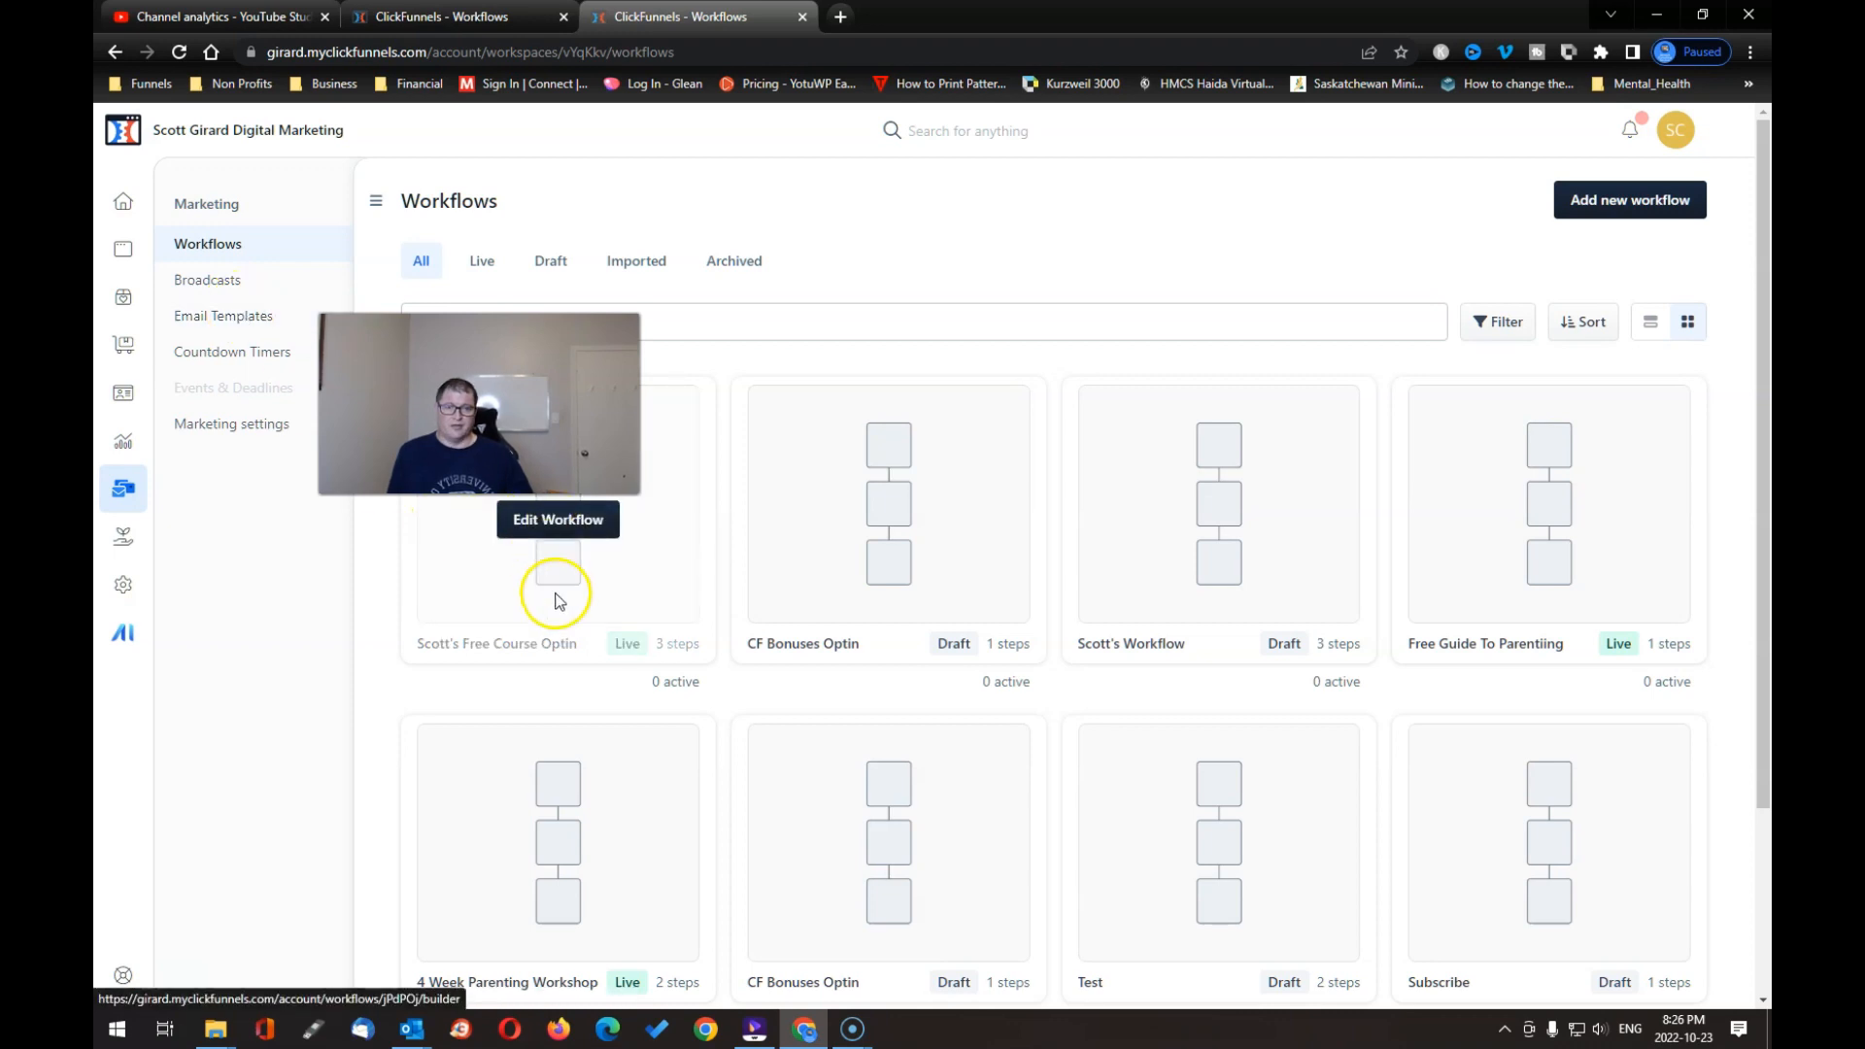
Step: Open the Free Course Optin funnel's settings from the Funnels list under Sites & Funnels
mouse_move(579, 735)
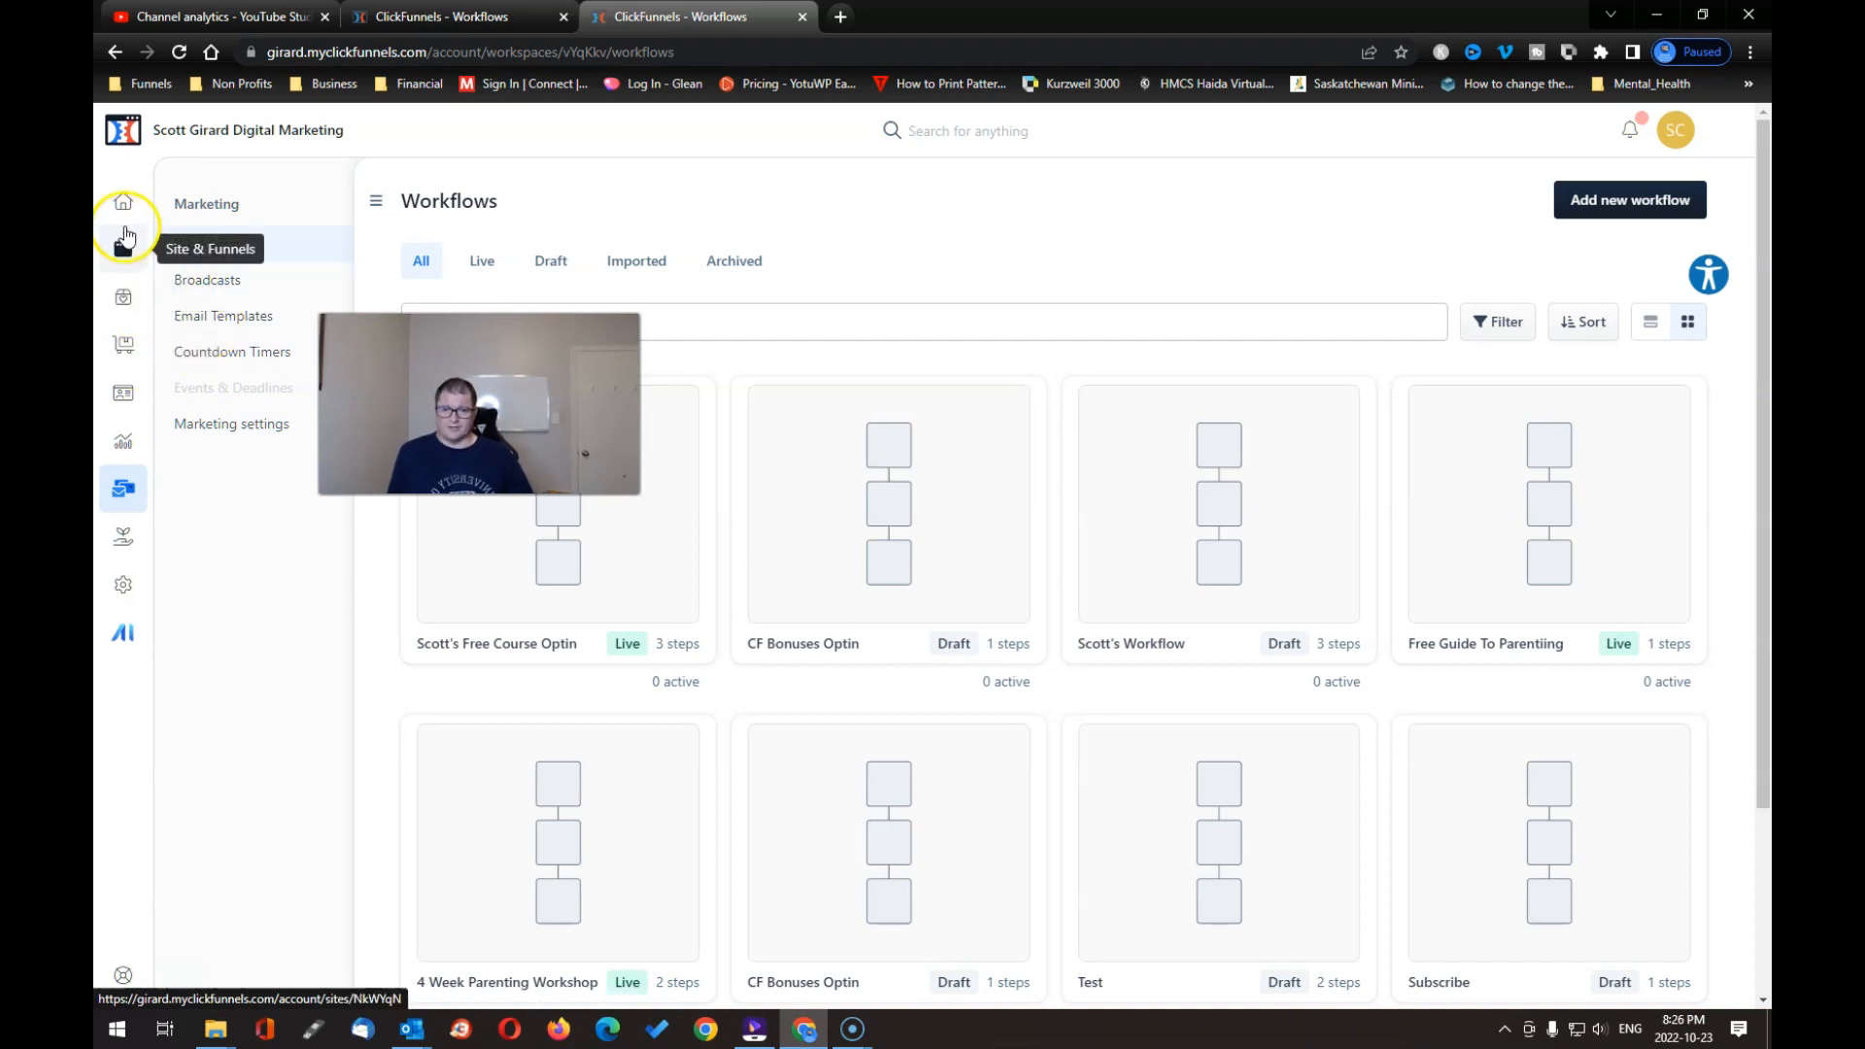
click(121, 257)
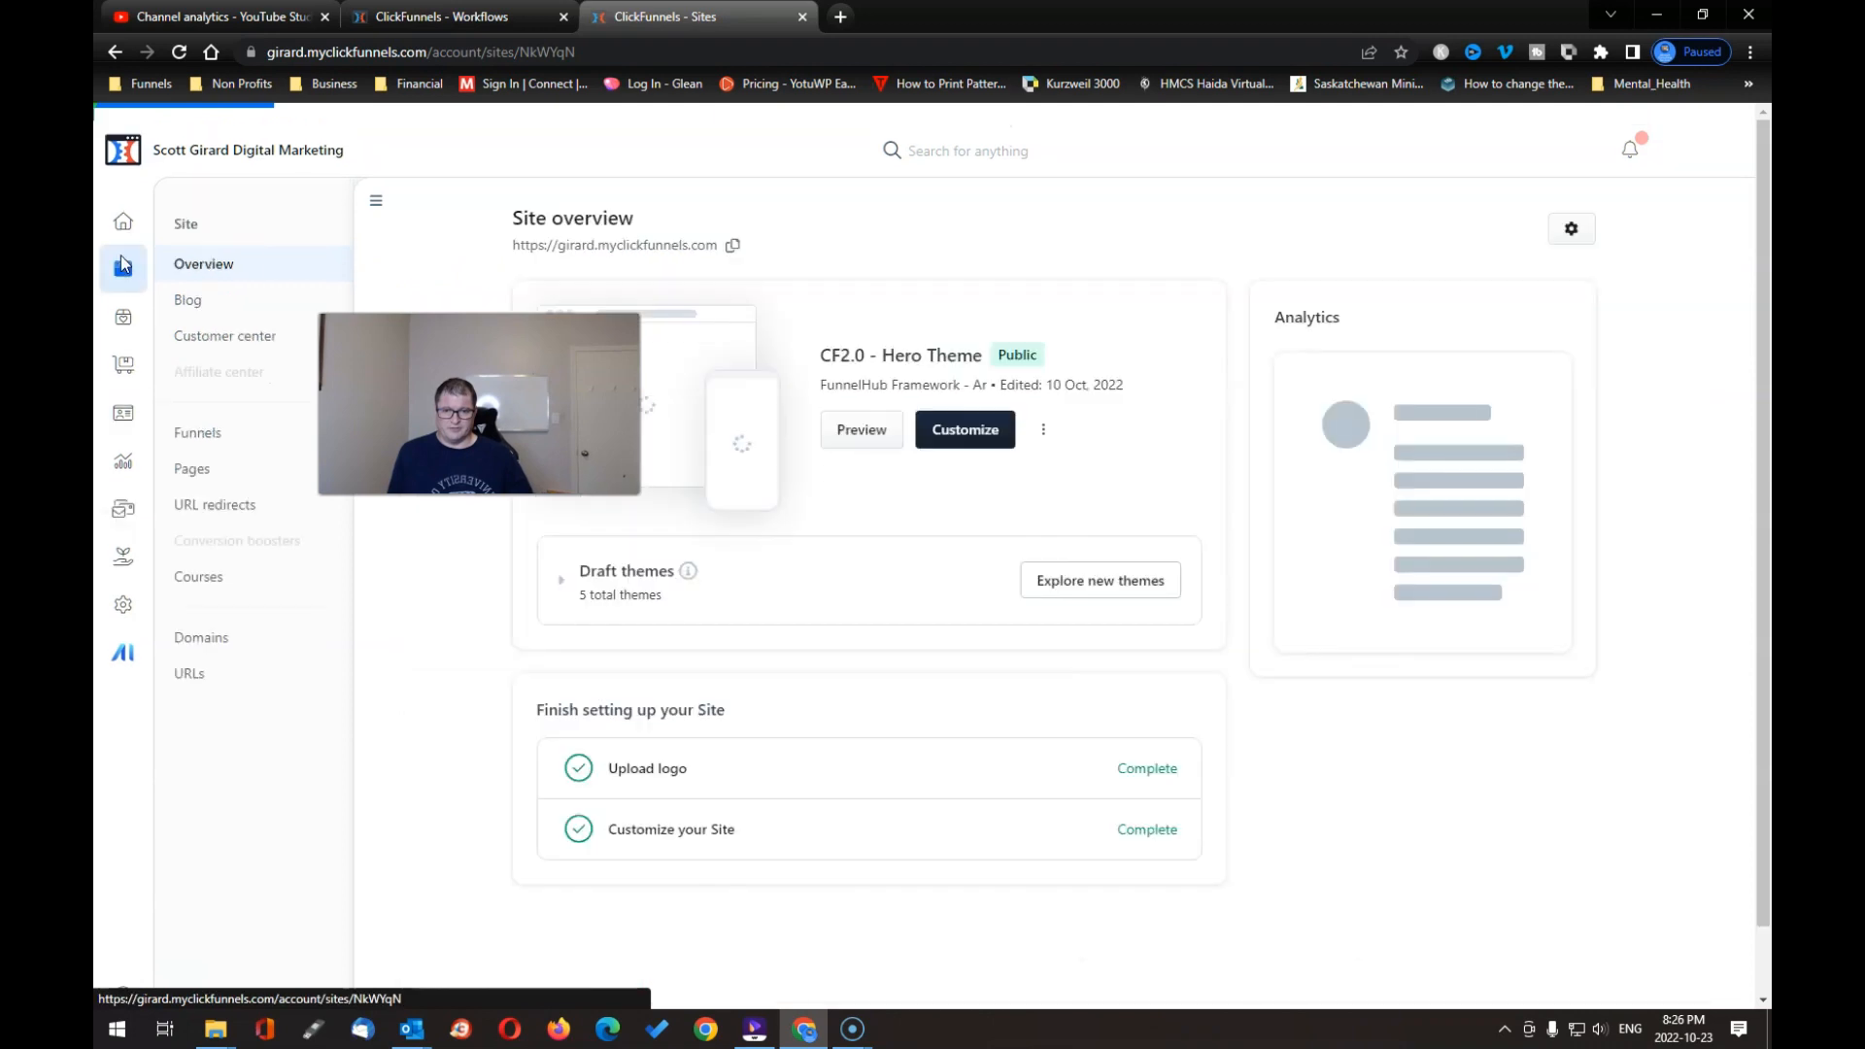
click(218, 437)
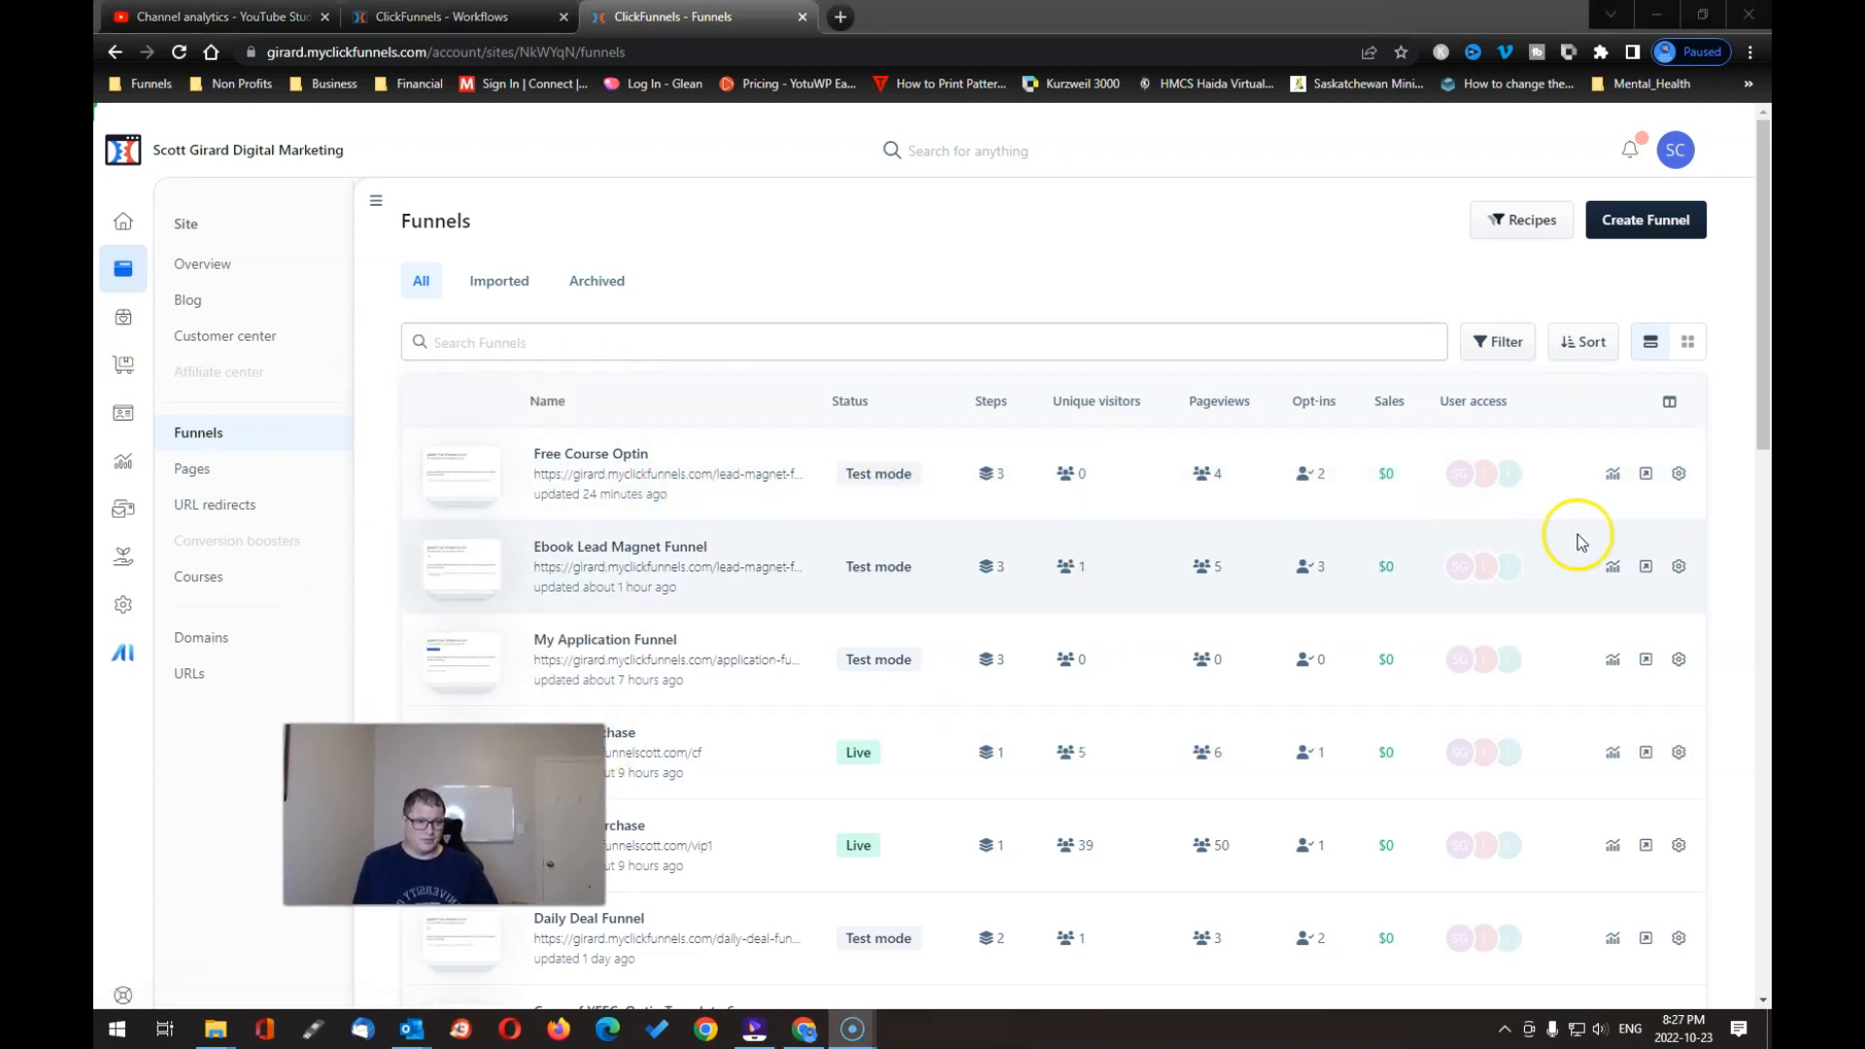
click(1678, 473)
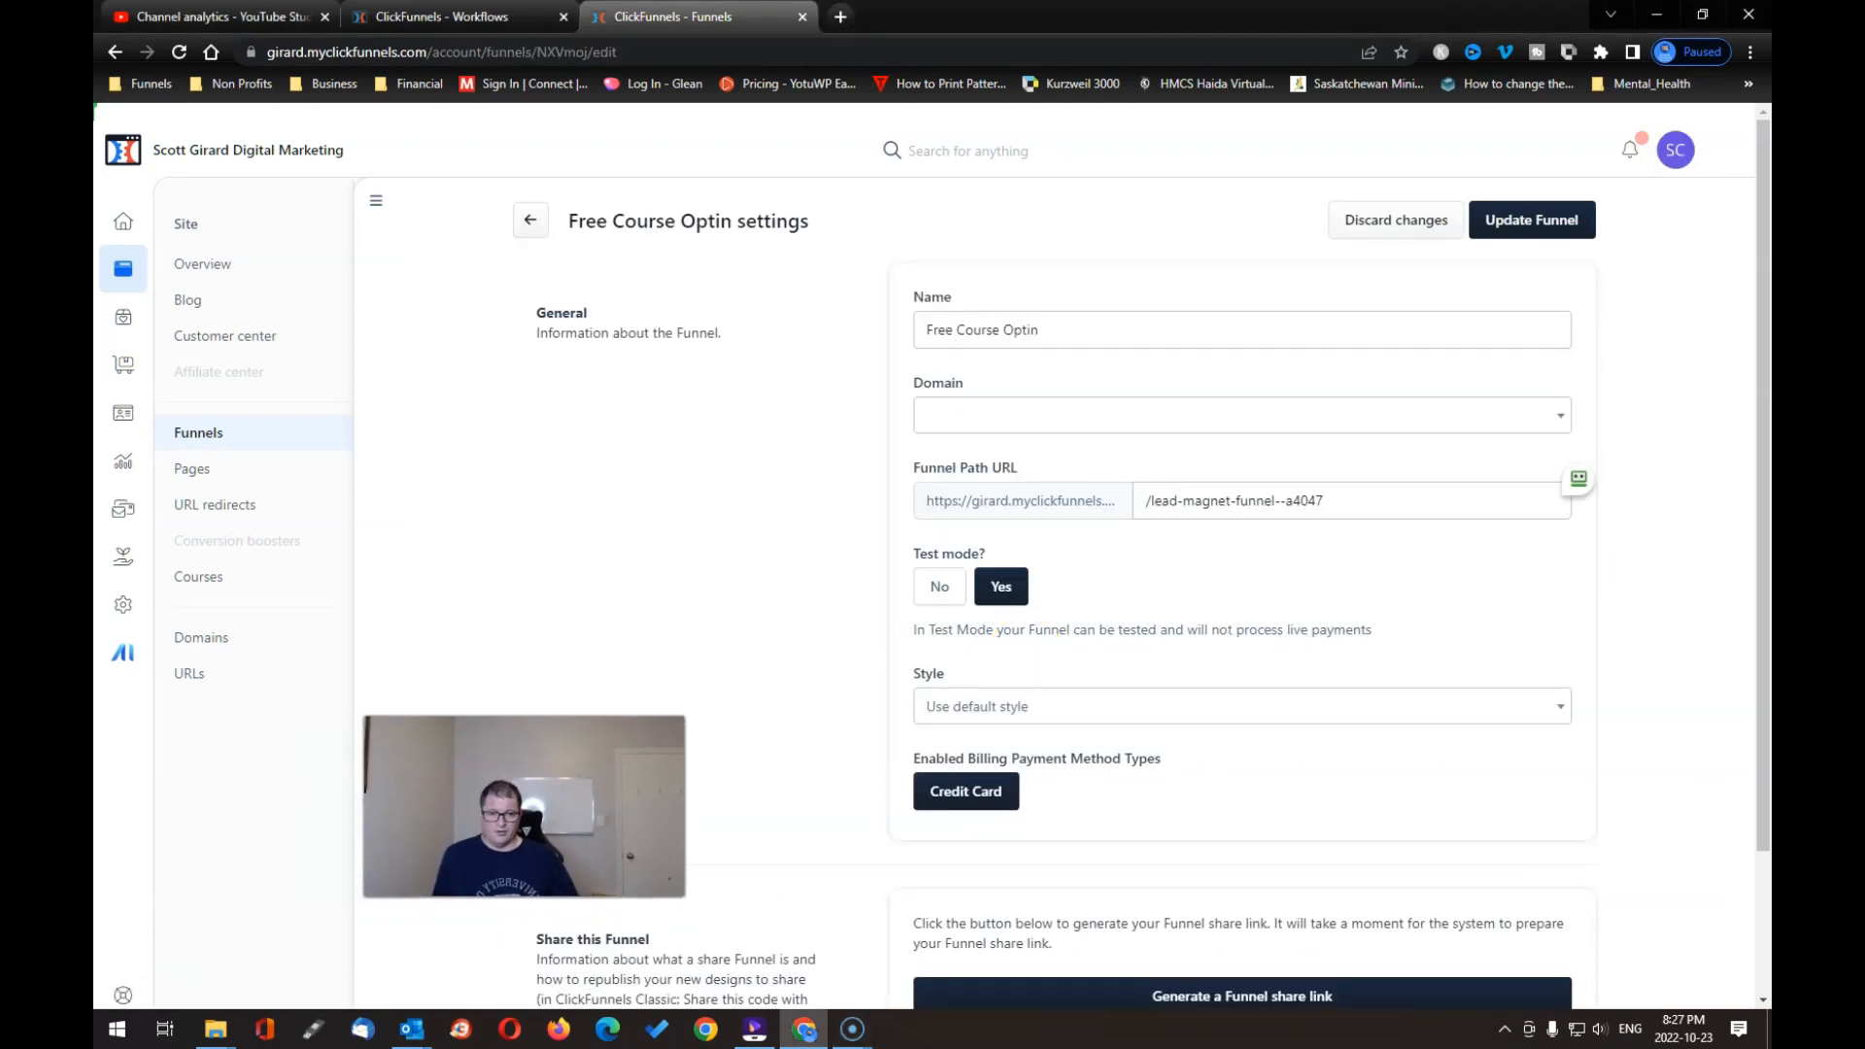
Step: Set the Free Course Optin funnel's Test mode to No and update the funnel
scroll(949, 741, down, 2)
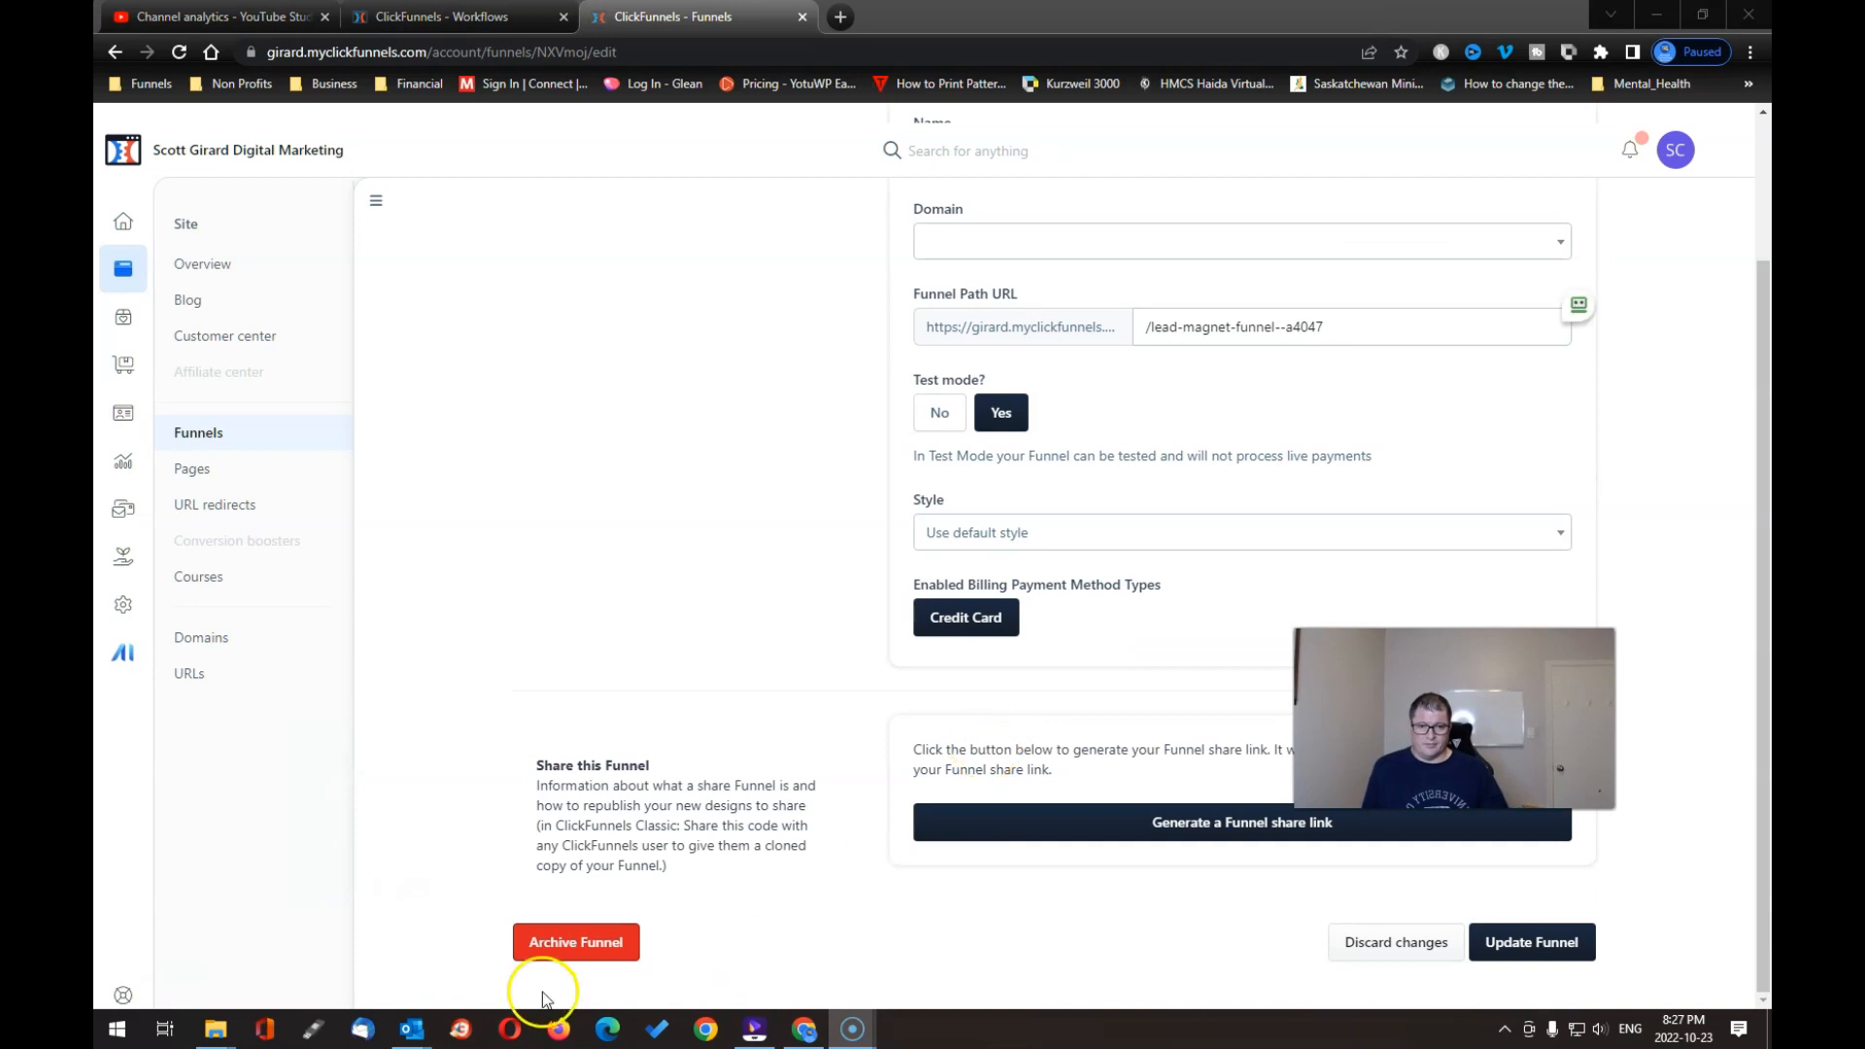
scroll(1037, 898, up, 2)
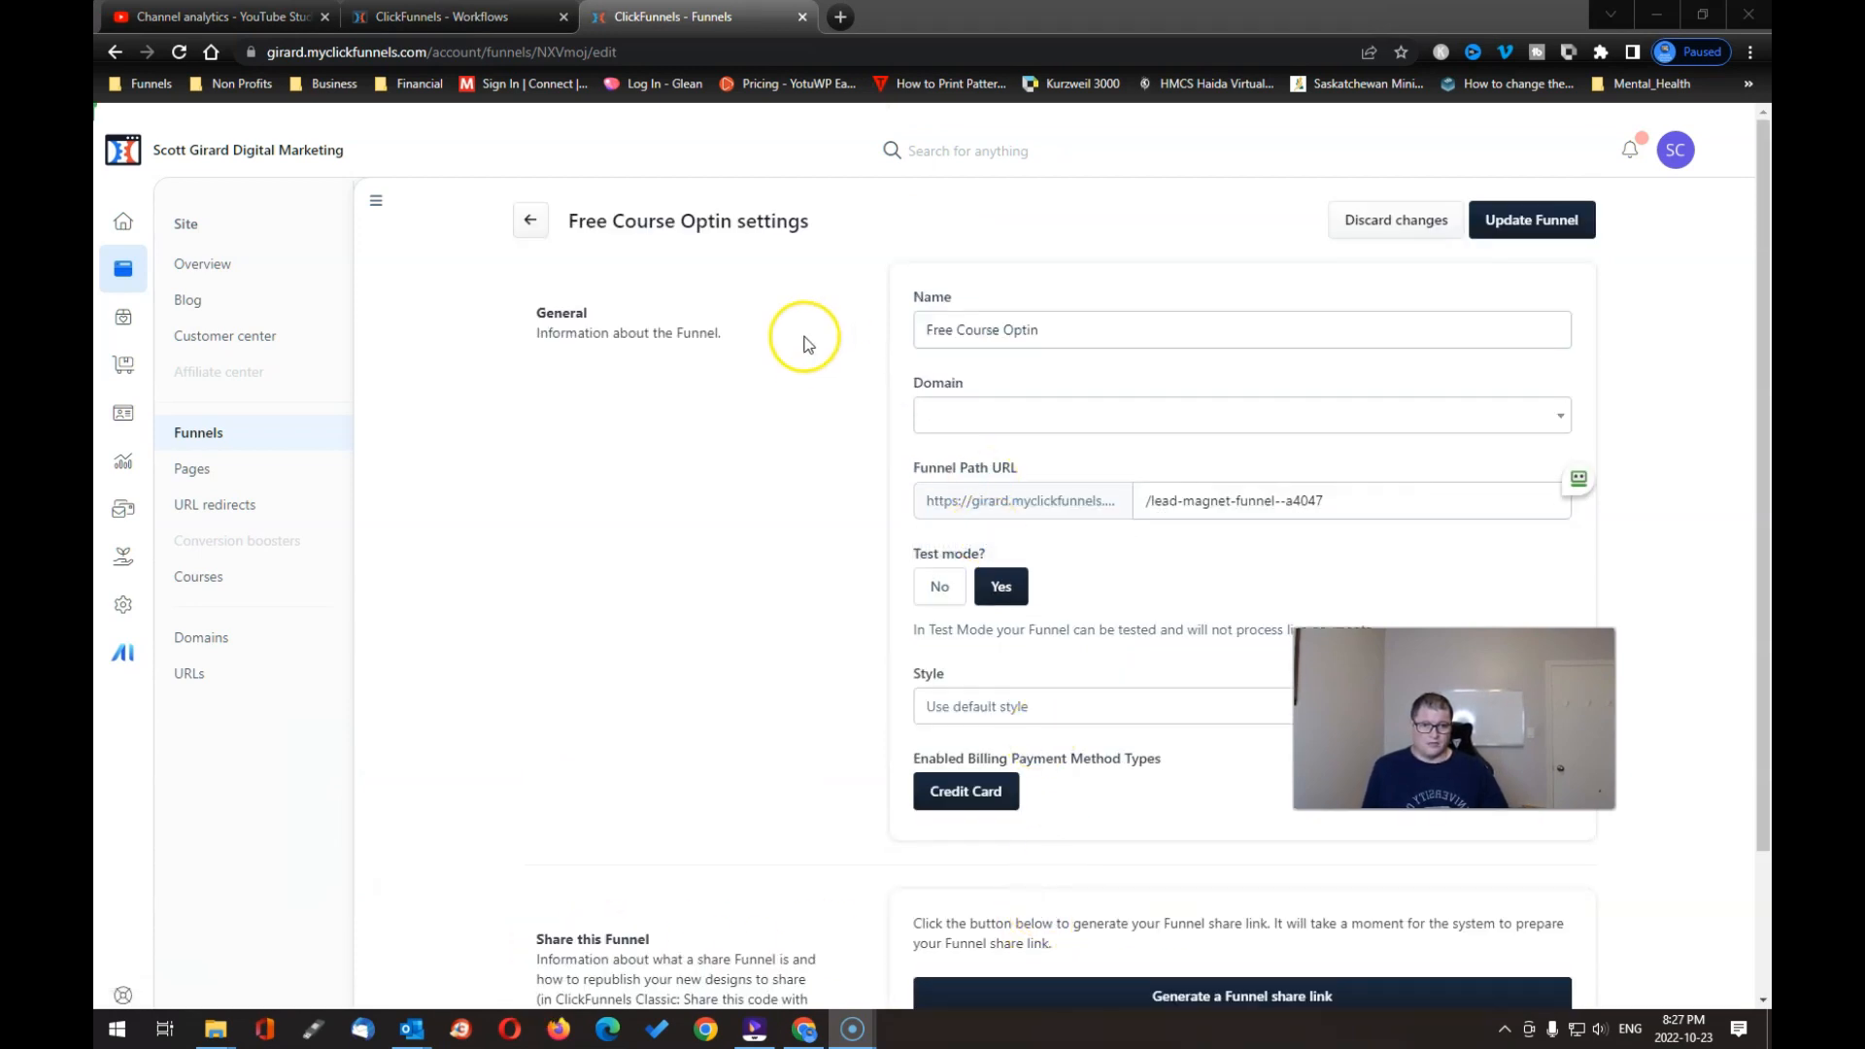
click(528, 223)
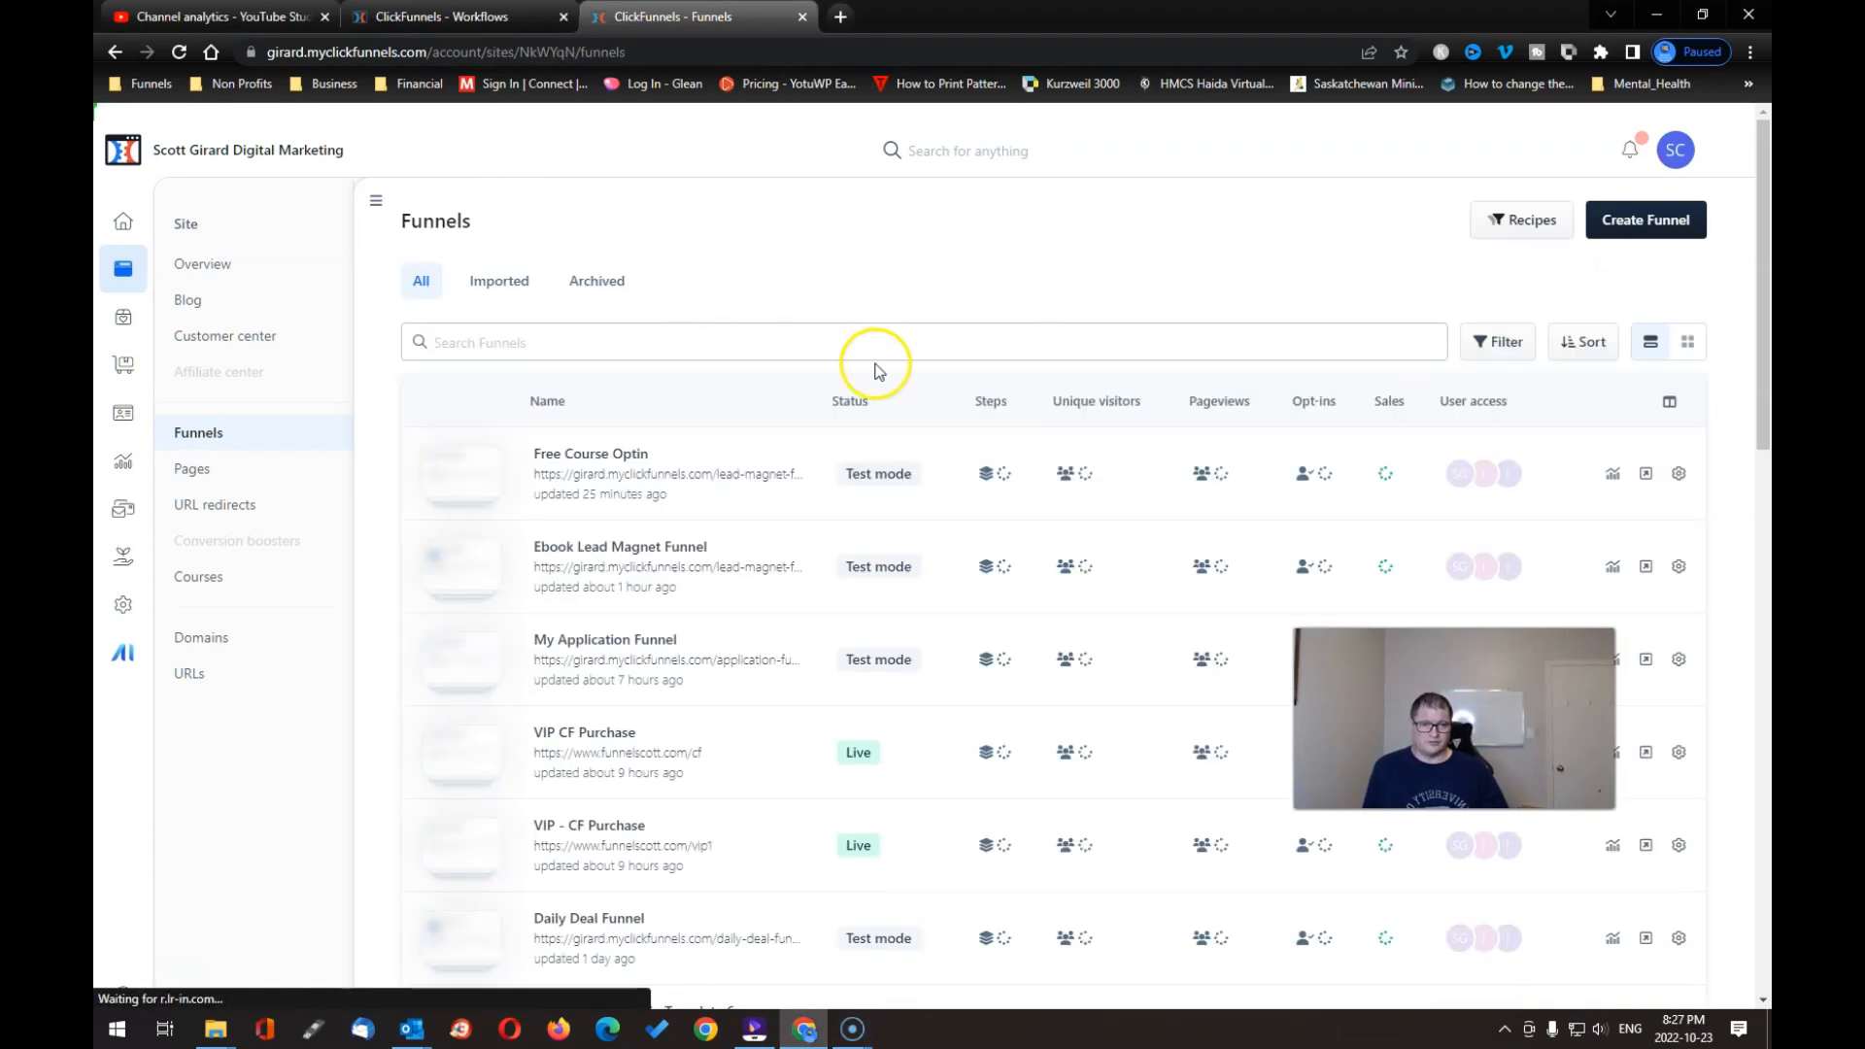
click(1681, 475)
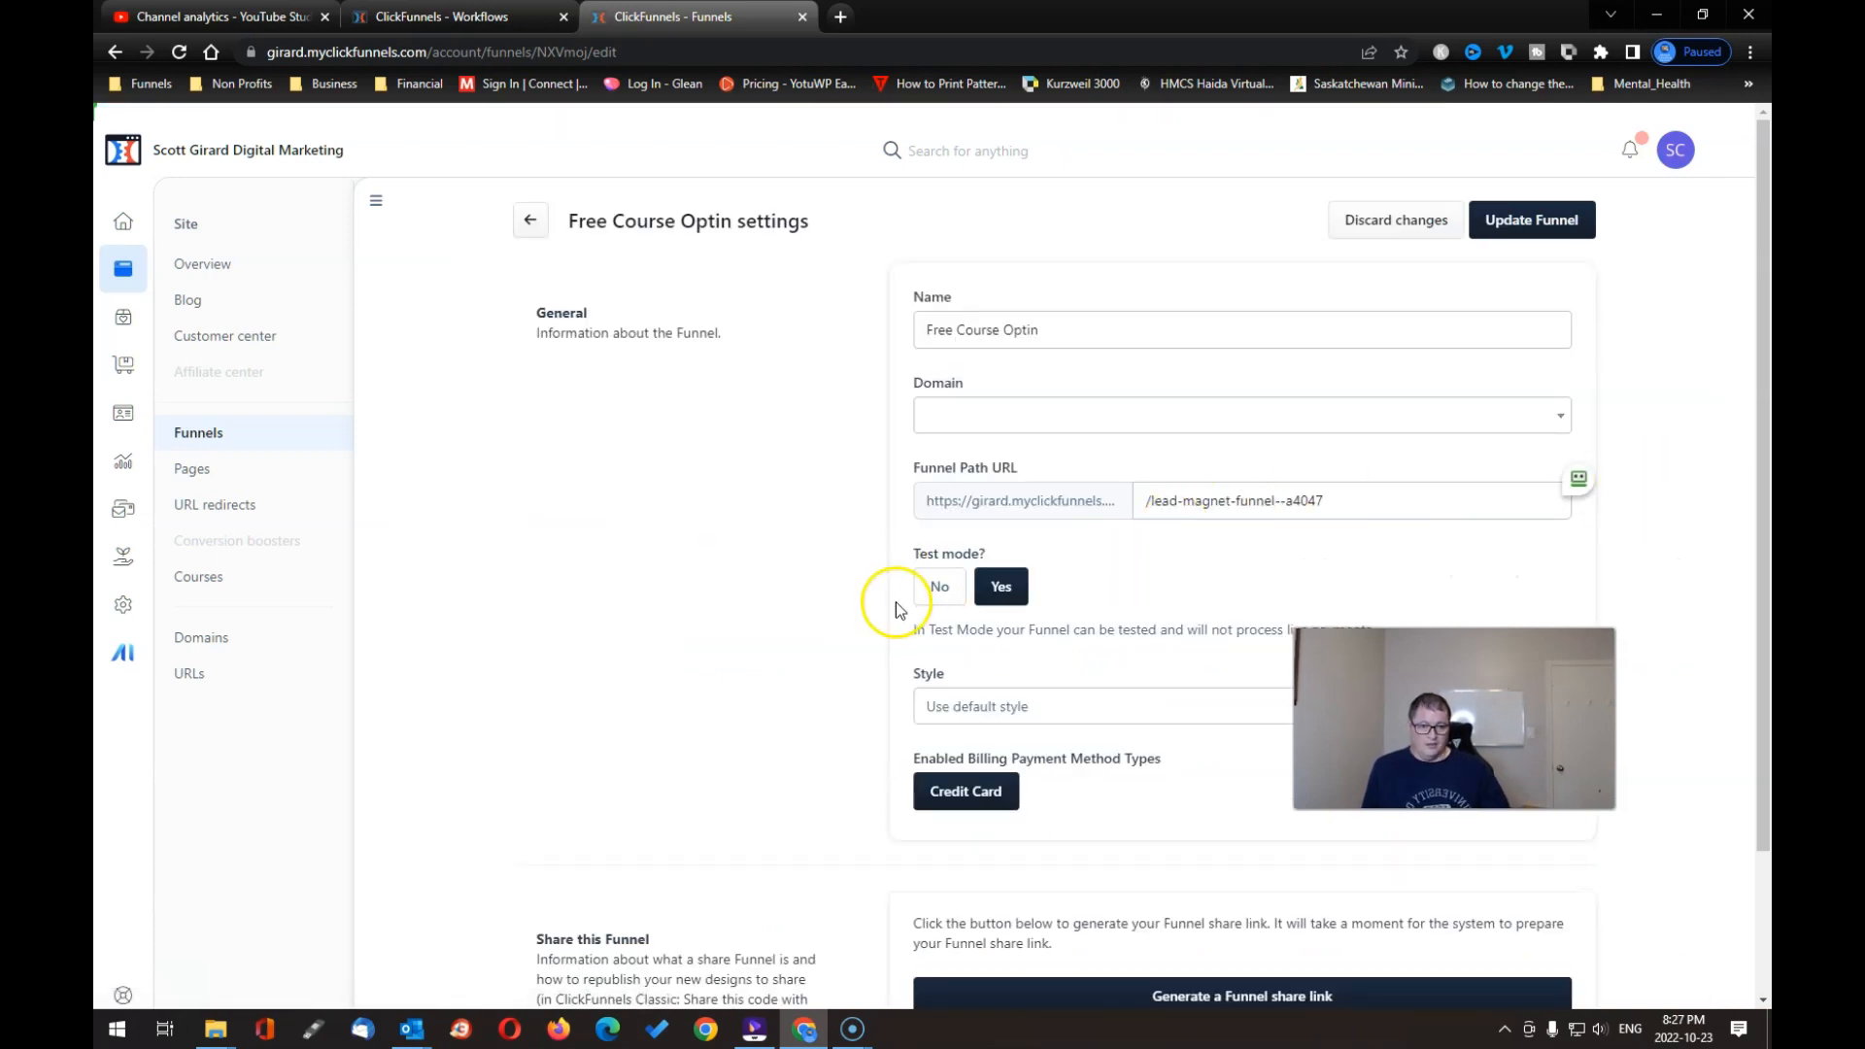
click(939, 587)
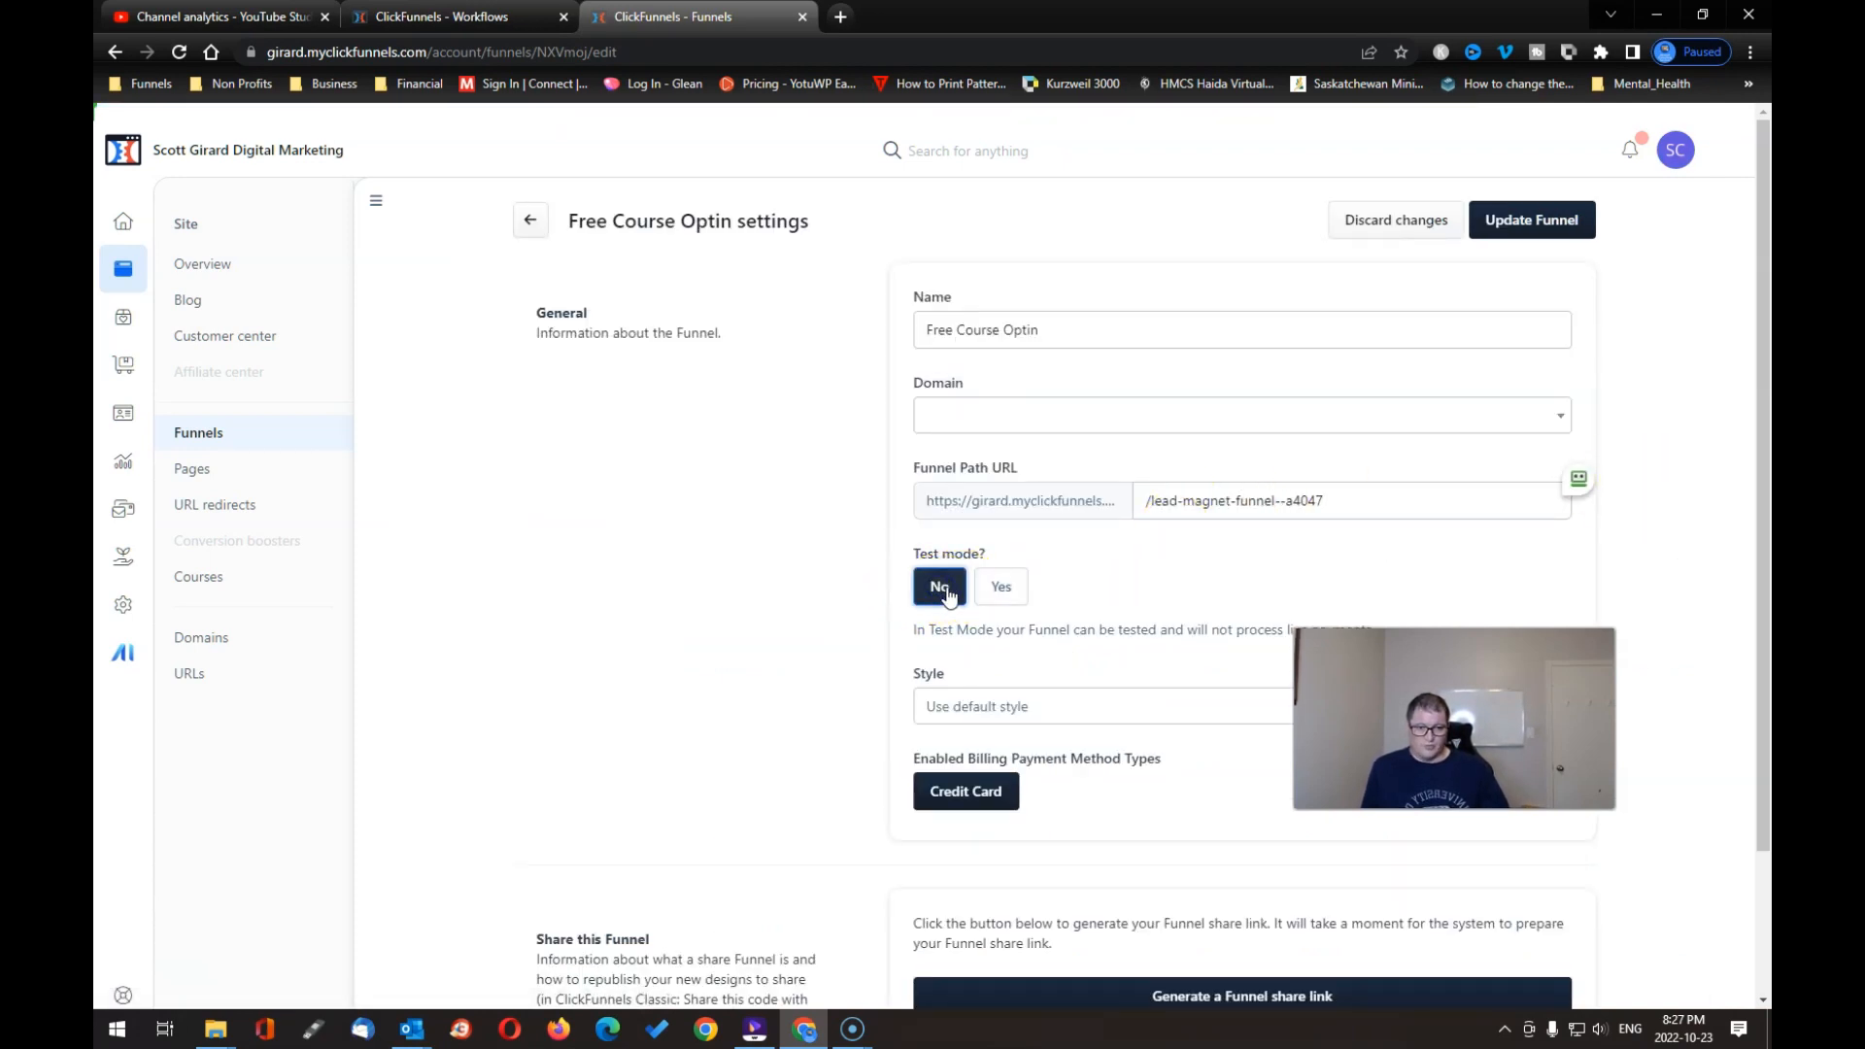
click(1534, 221)
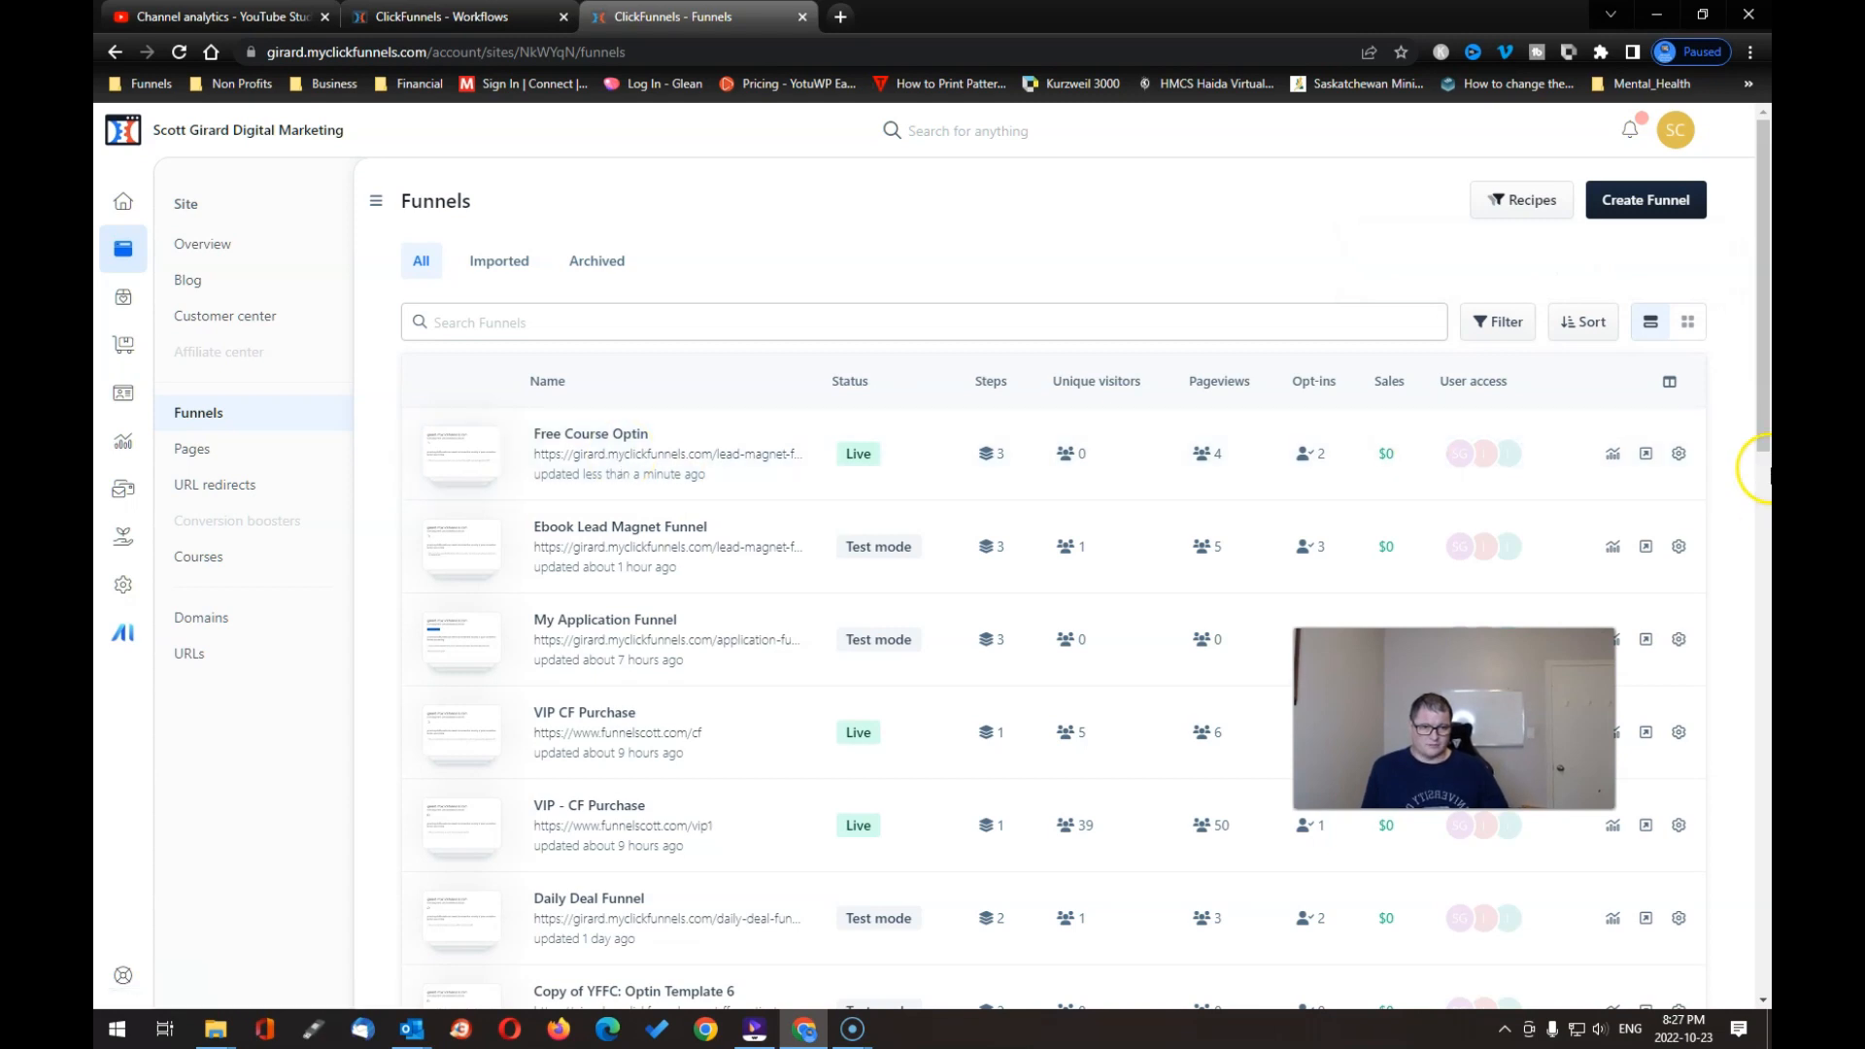
Step: Open the live Free Course Optin funnel, submit its opt-in form and reach the My Product – Weekly Call order page
click(1647, 456)
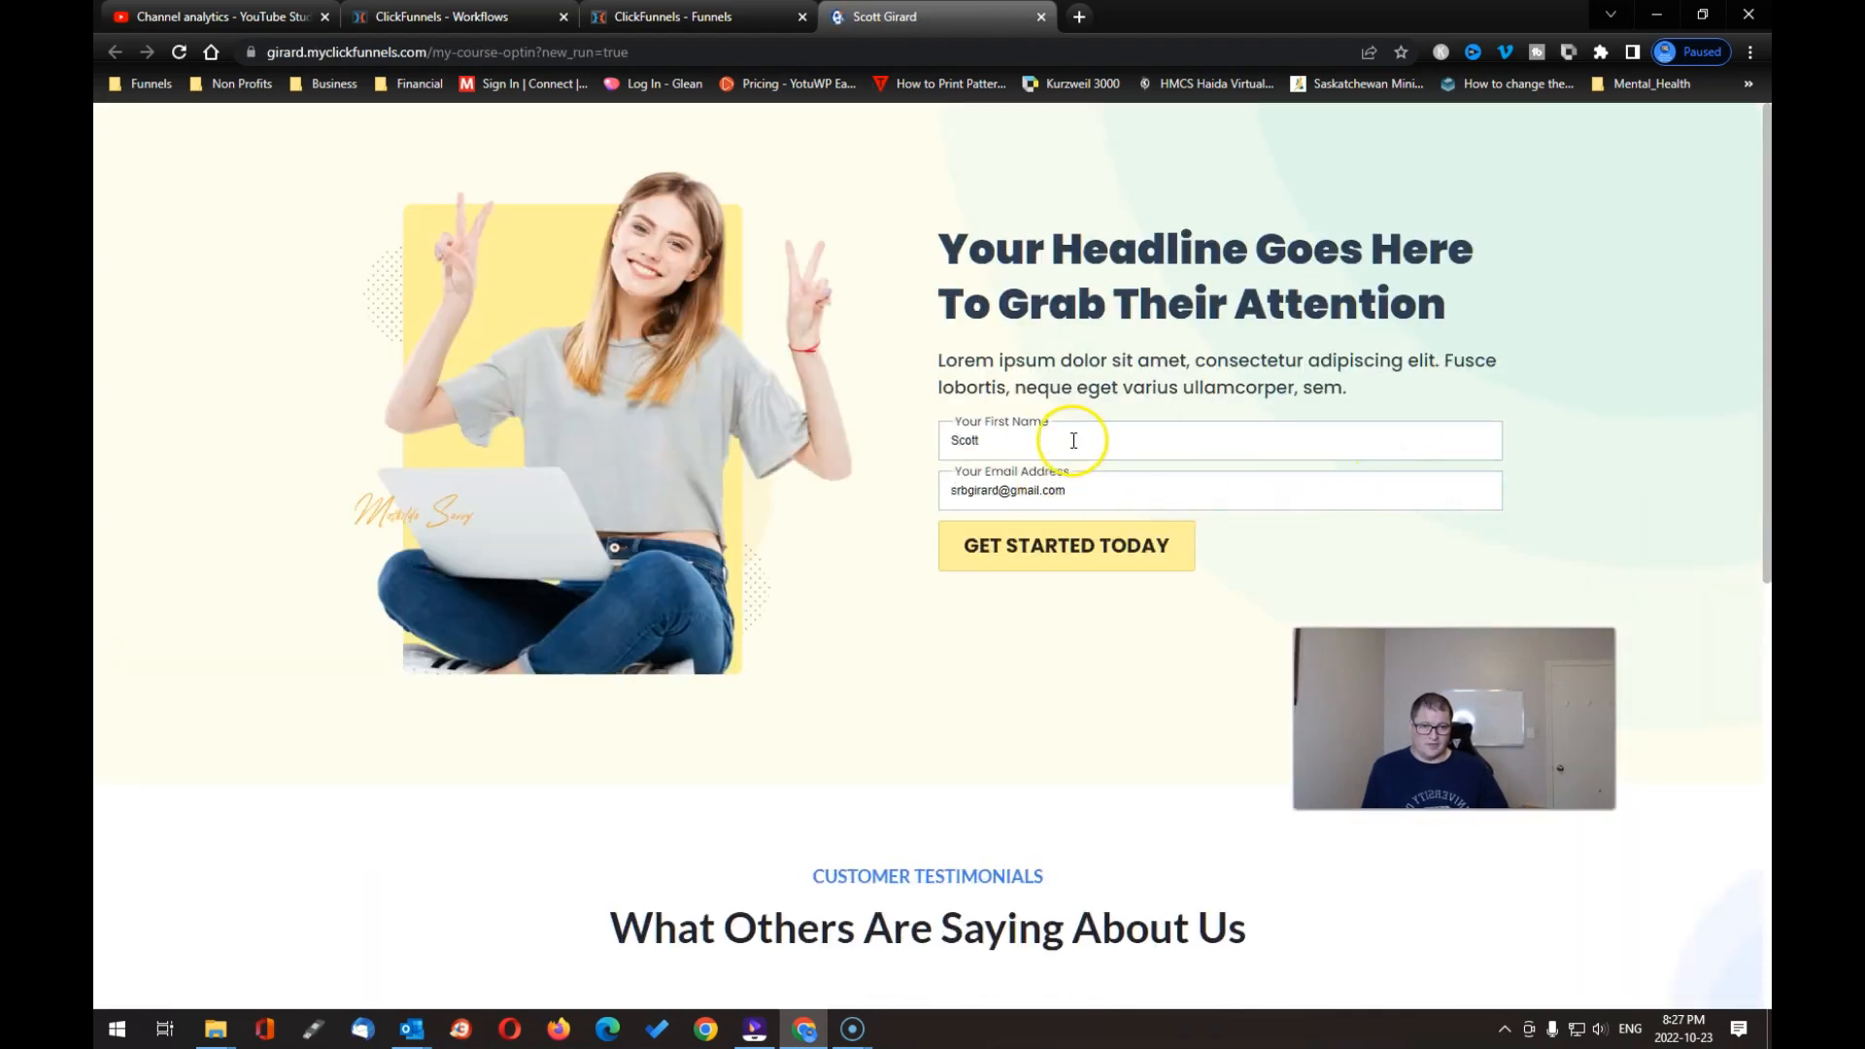
click(1072, 554)
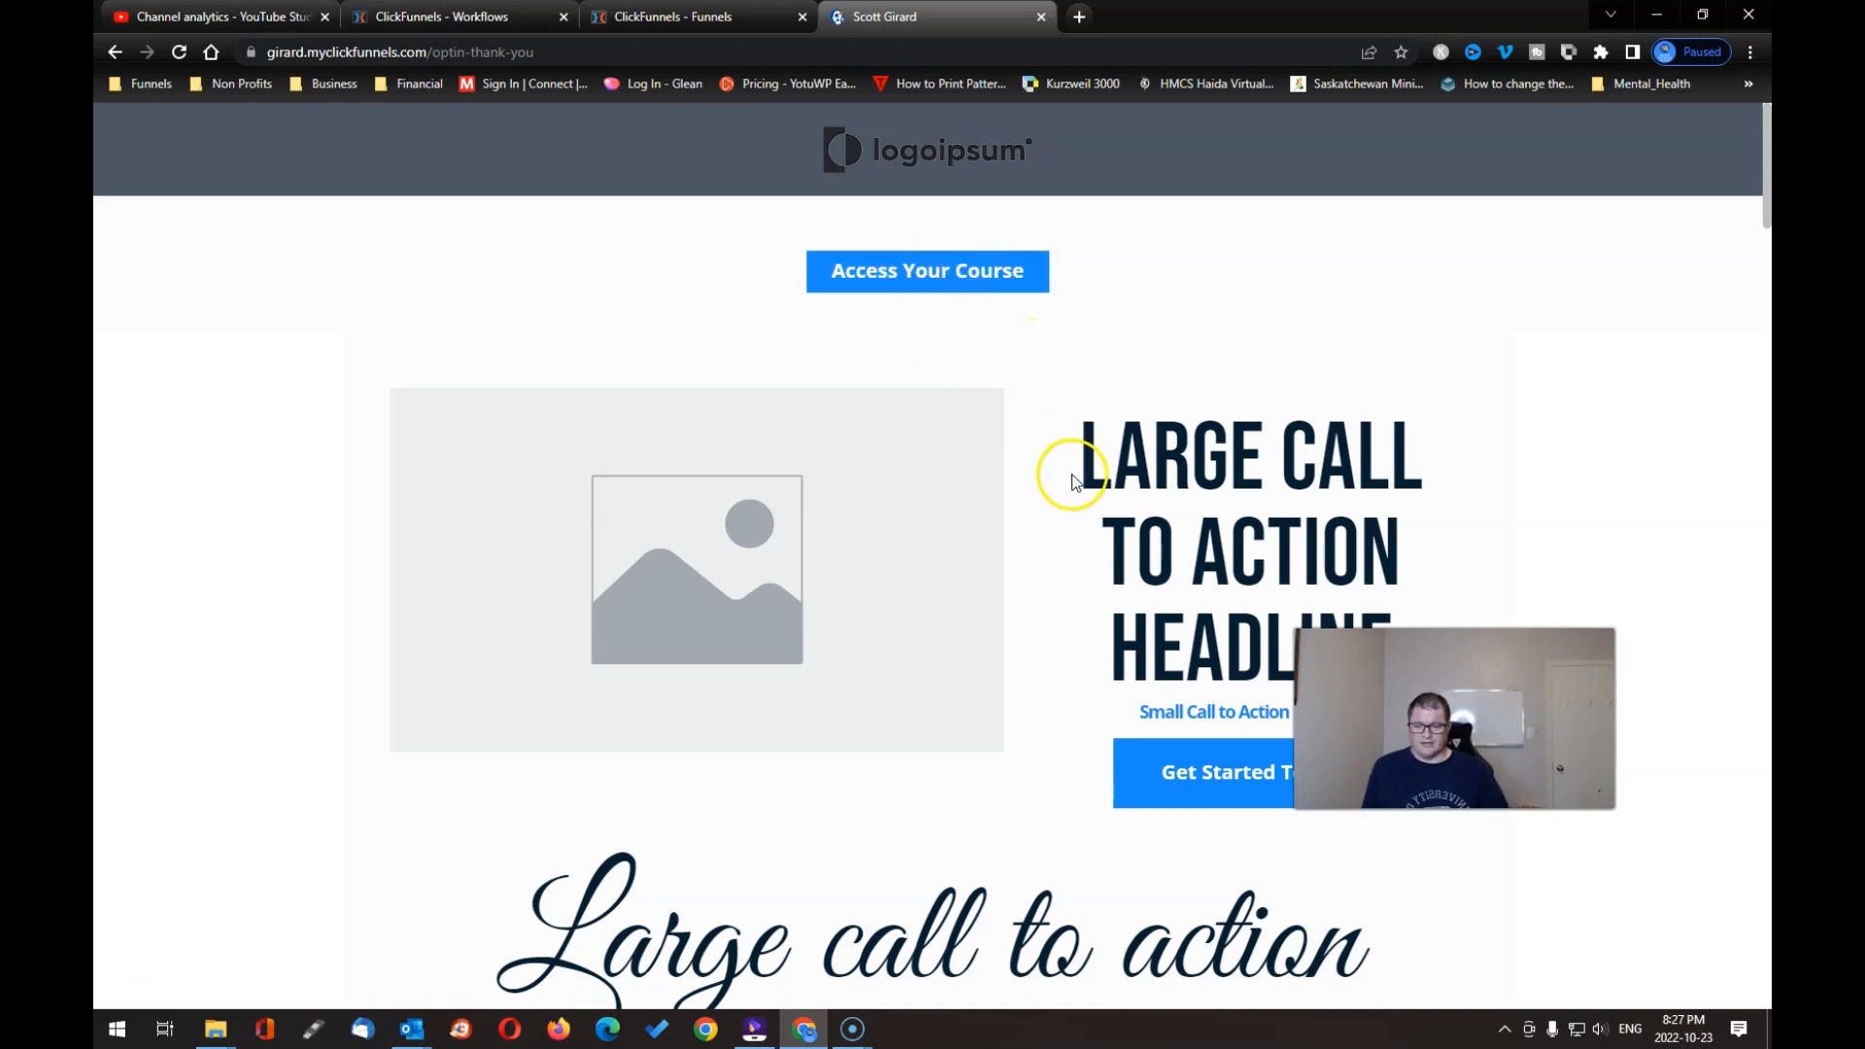
scroll(1058, 483, down, 5)
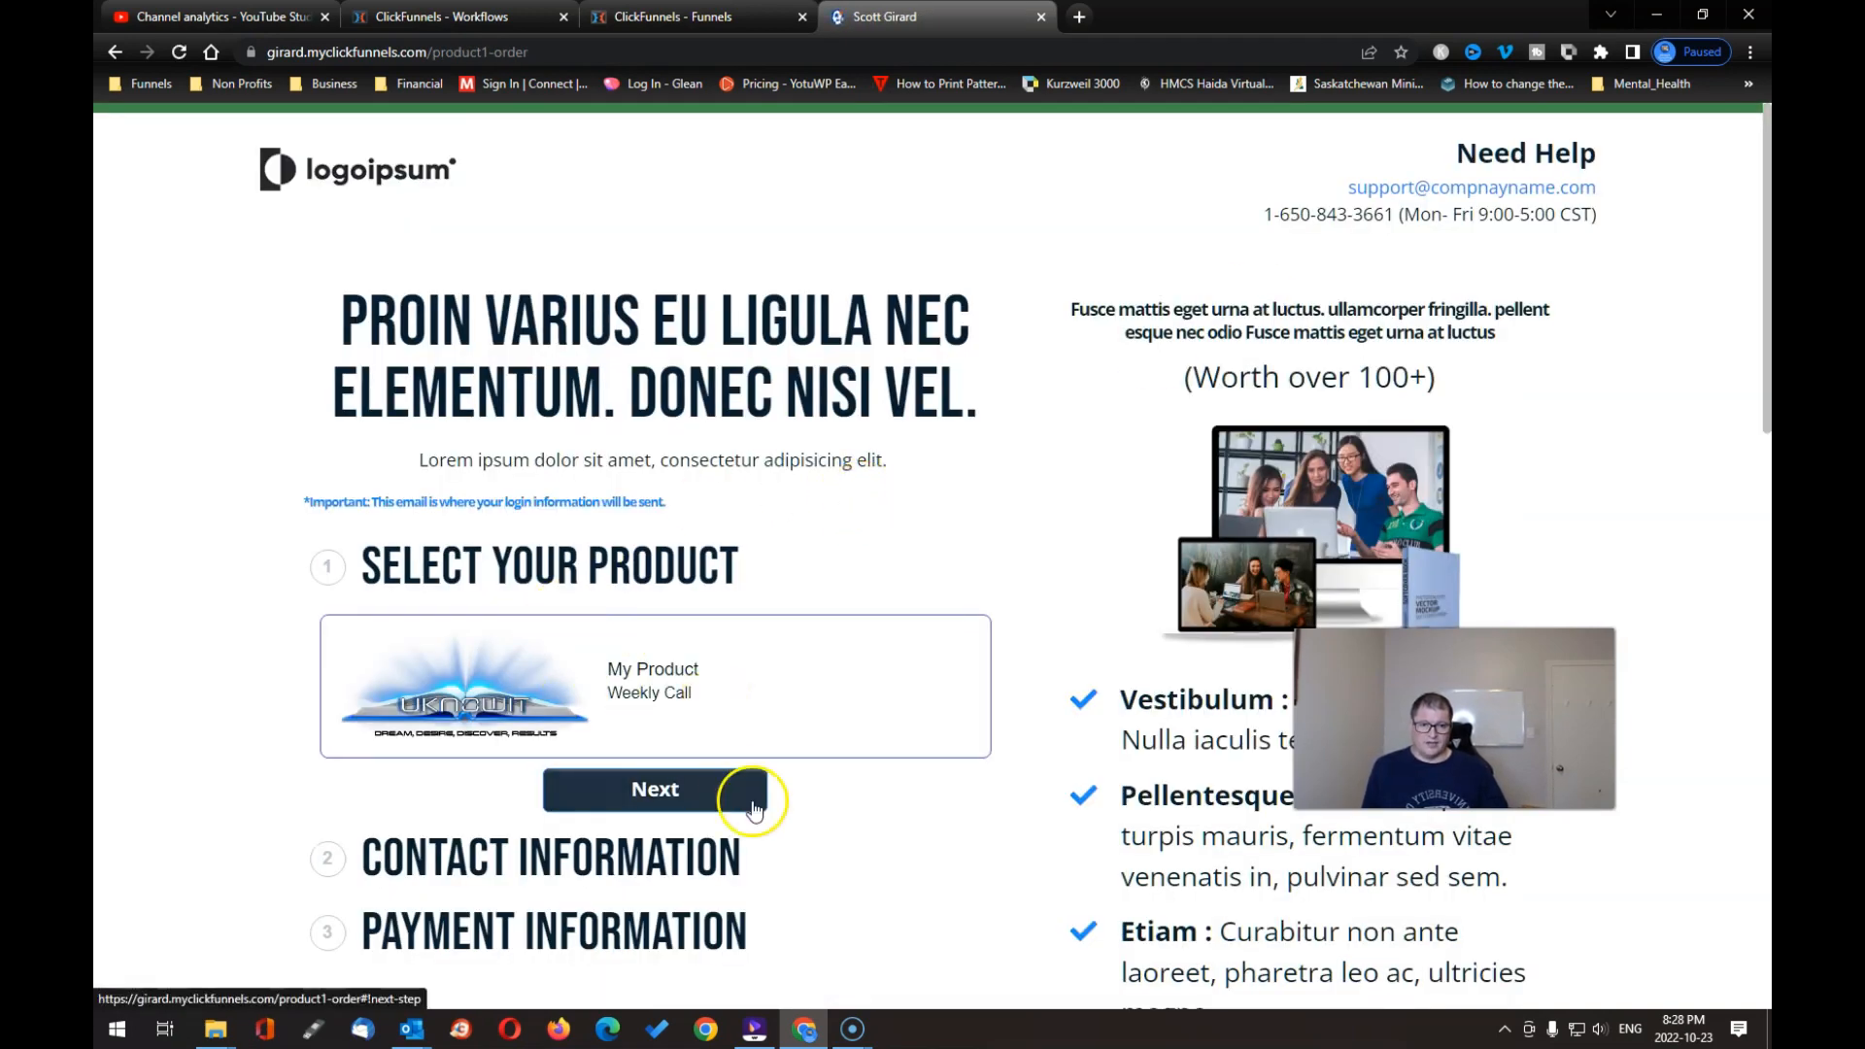
scroll(778, 907, down, 3)
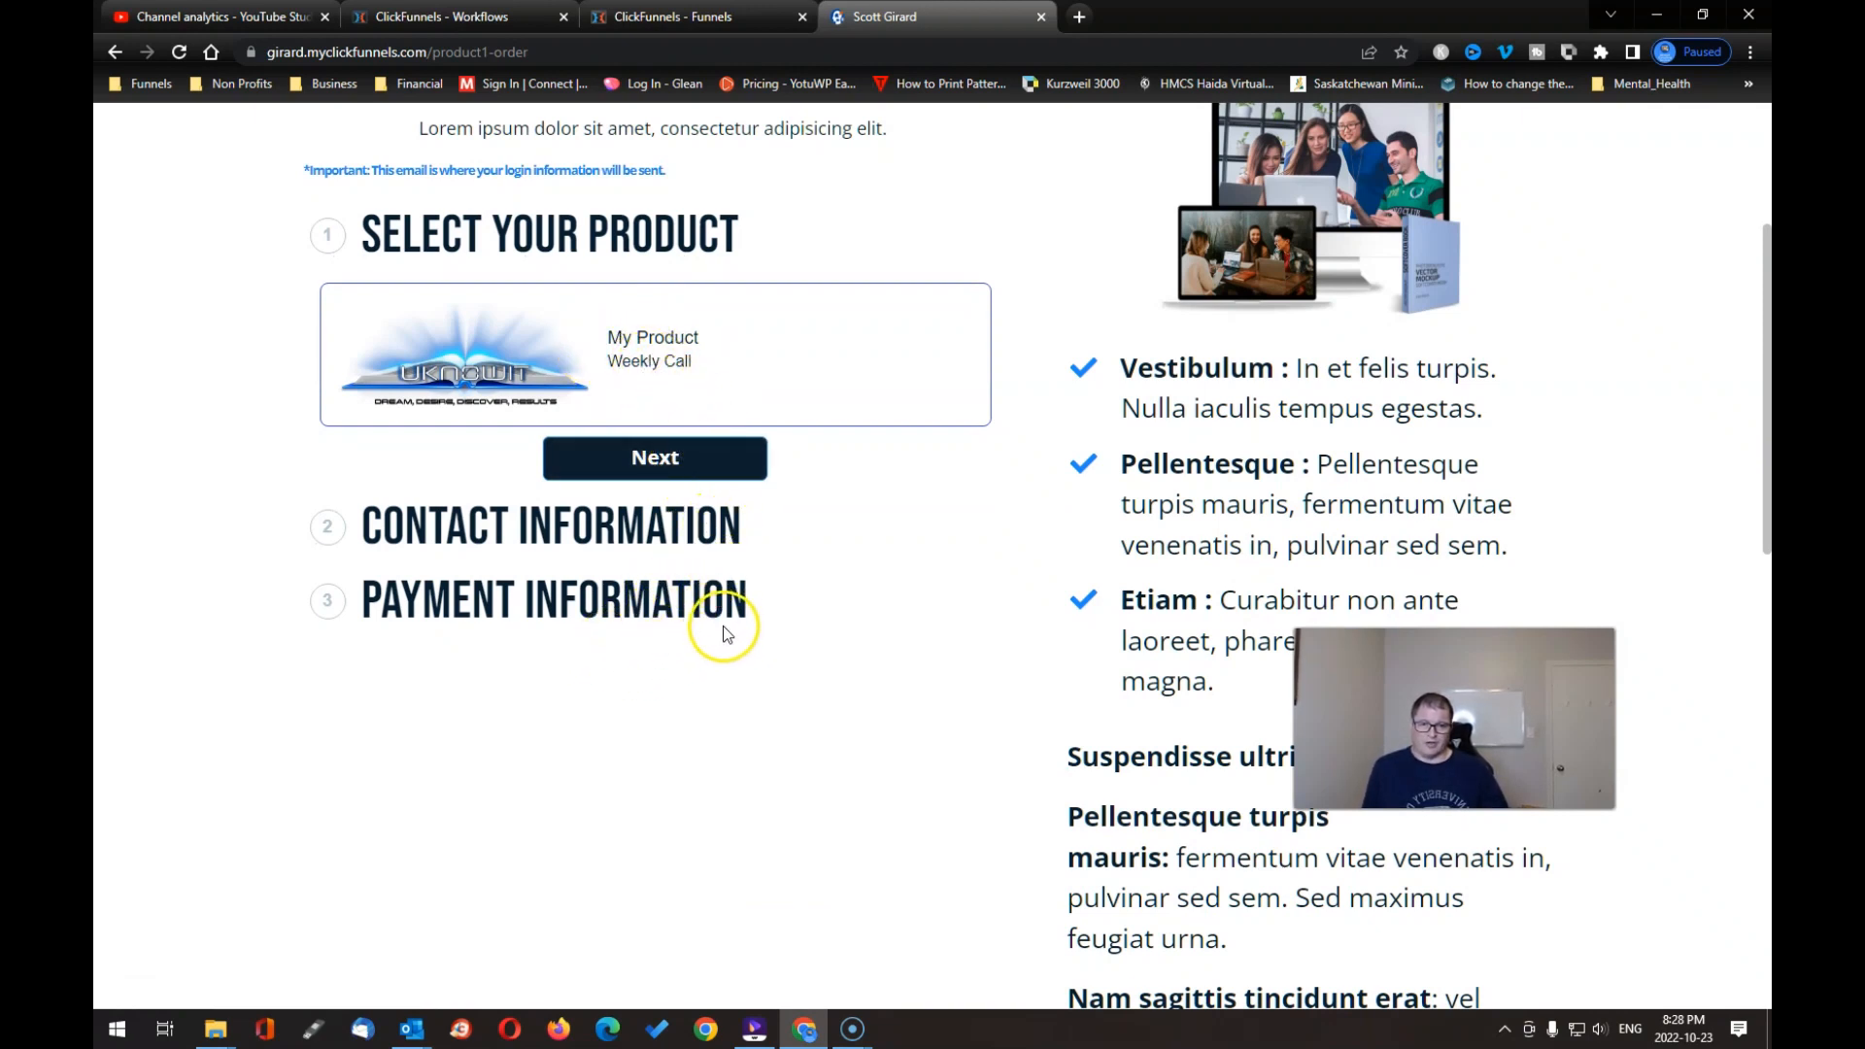
scroll(709, 641, up, 3)
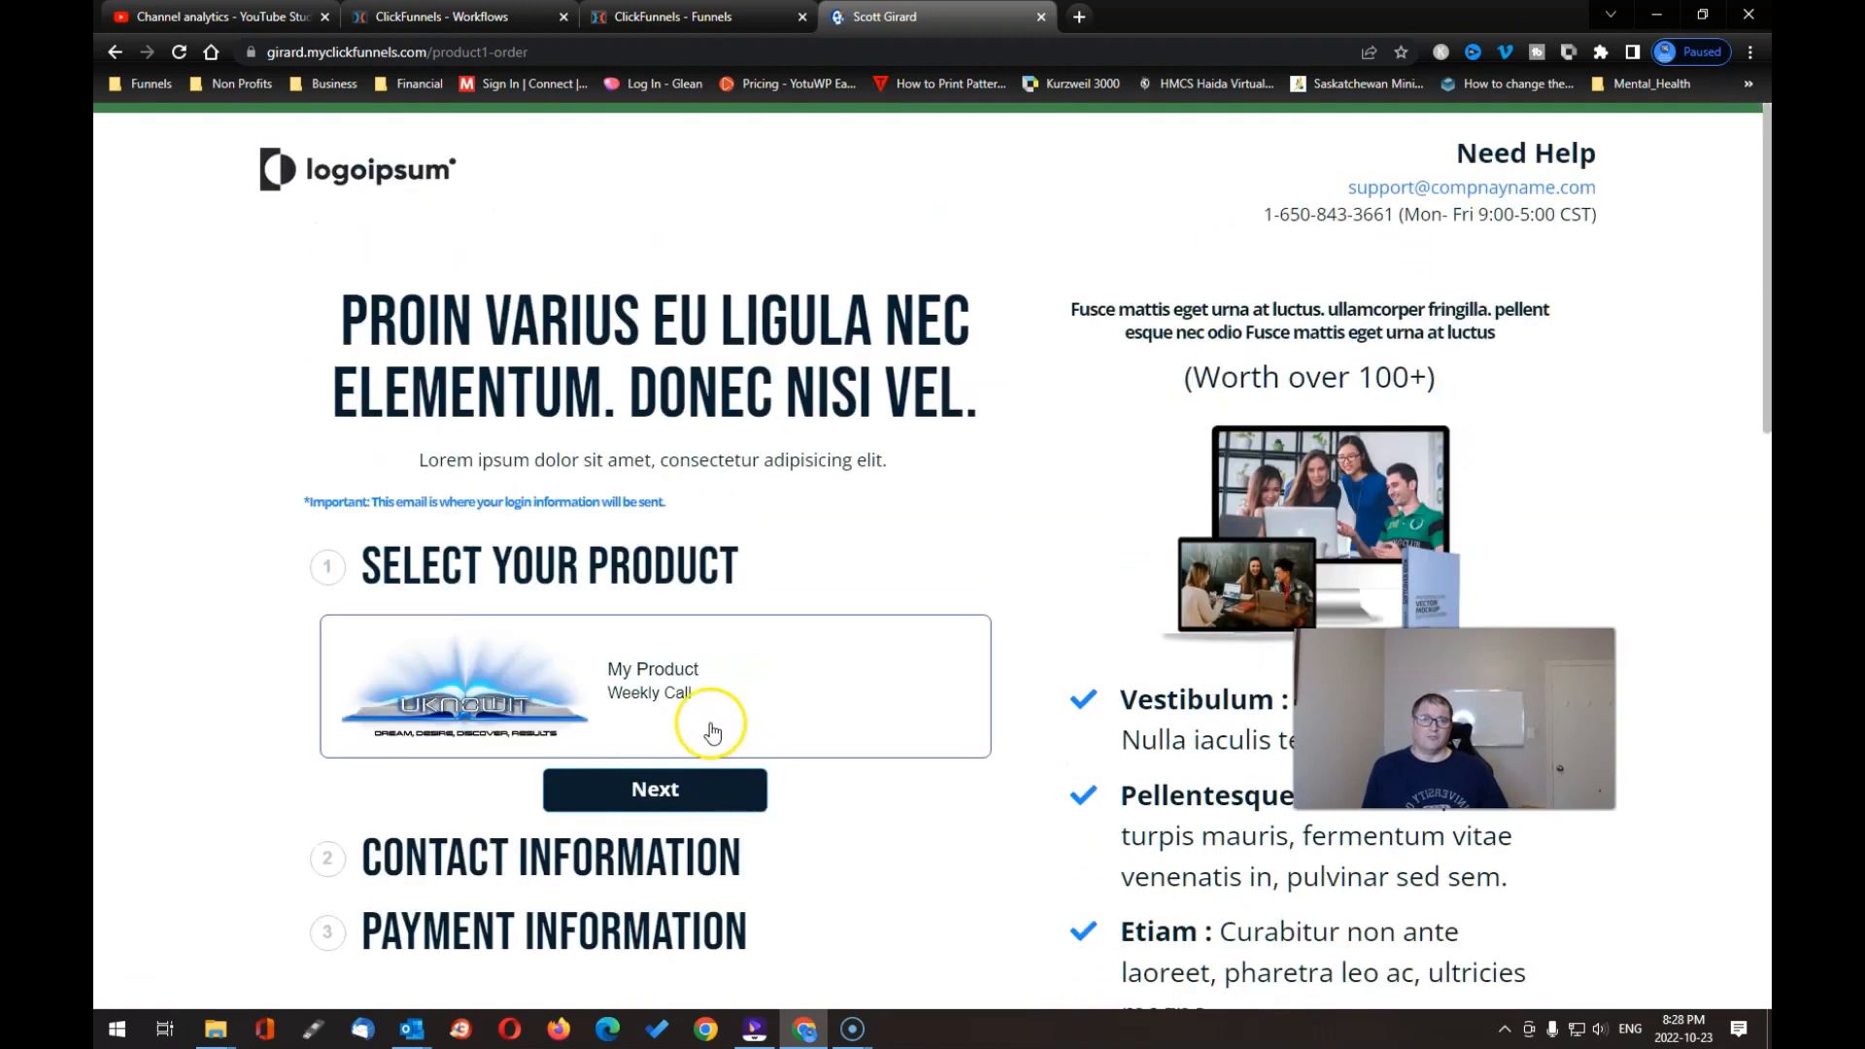
click(1077, 18)
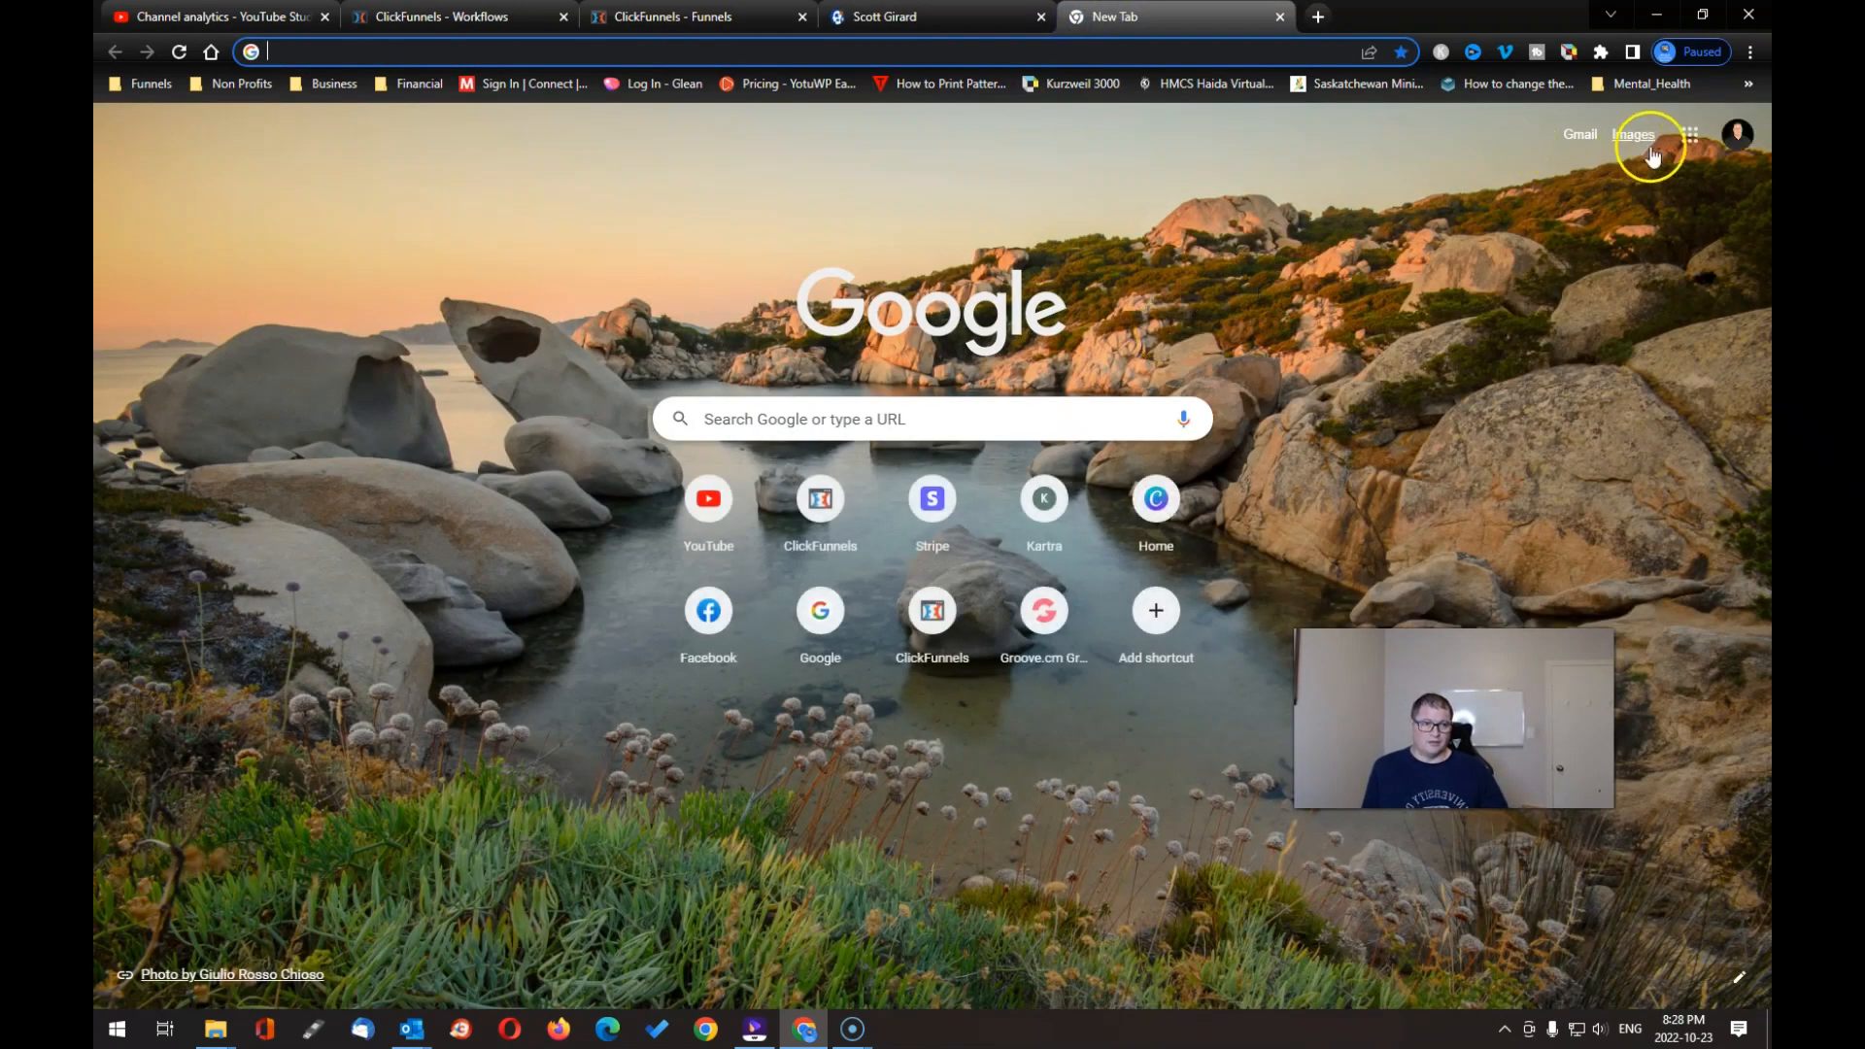
Step: Switch to the subscriber's Google account and open its Gmail inbox with the 'New course available!' email
click(1690, 136)
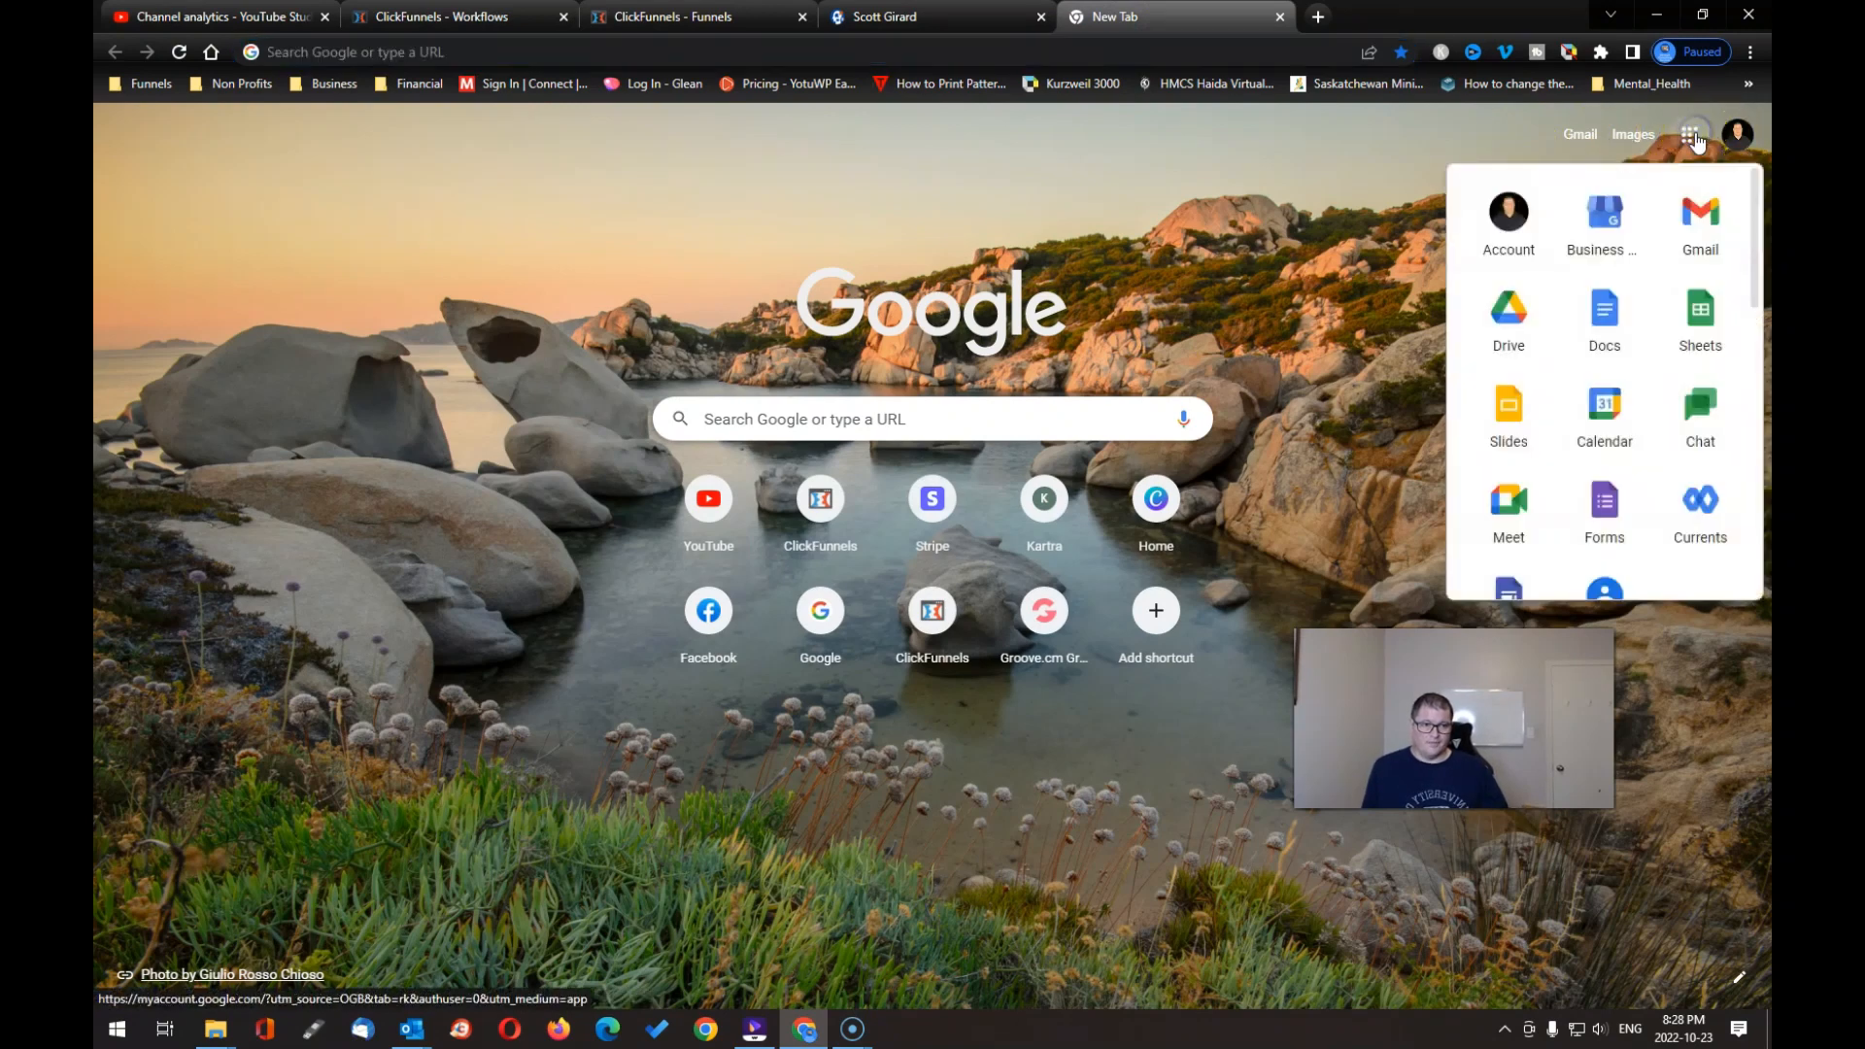
click(1695, 139)
click(1731, 136)
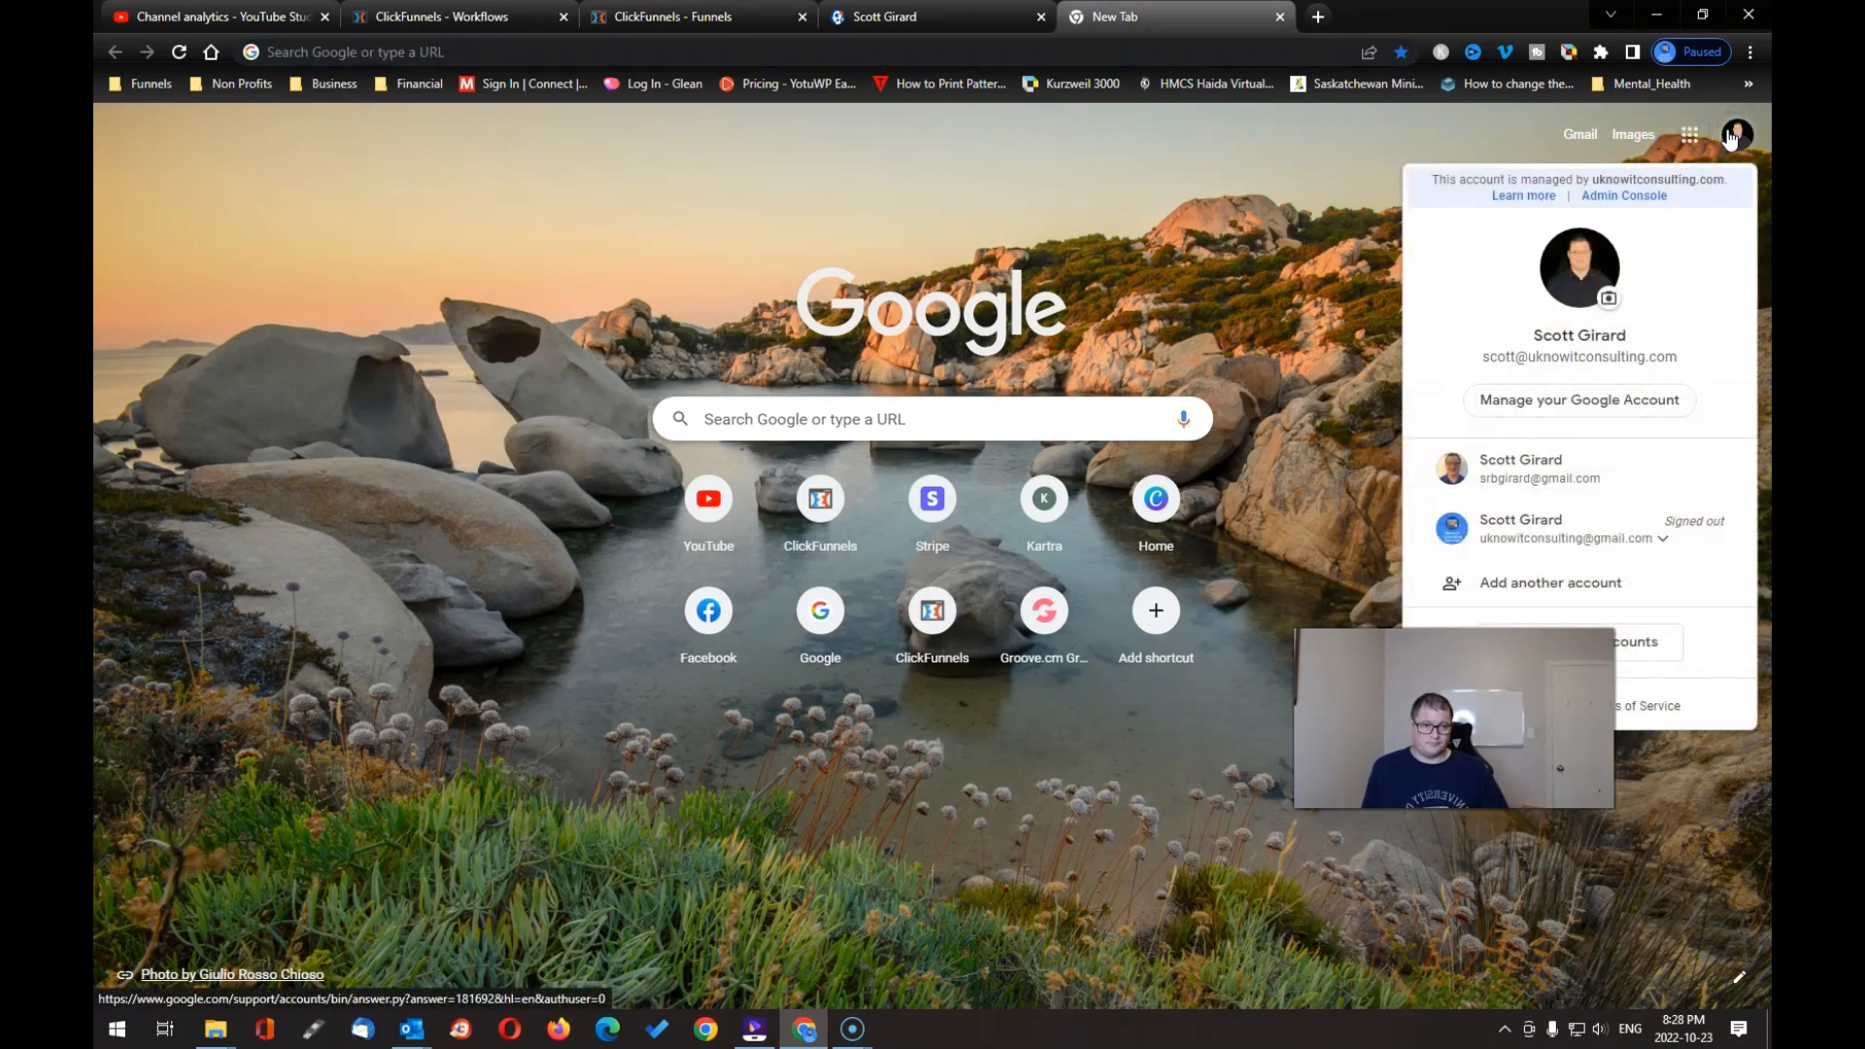
click(1549, 478)
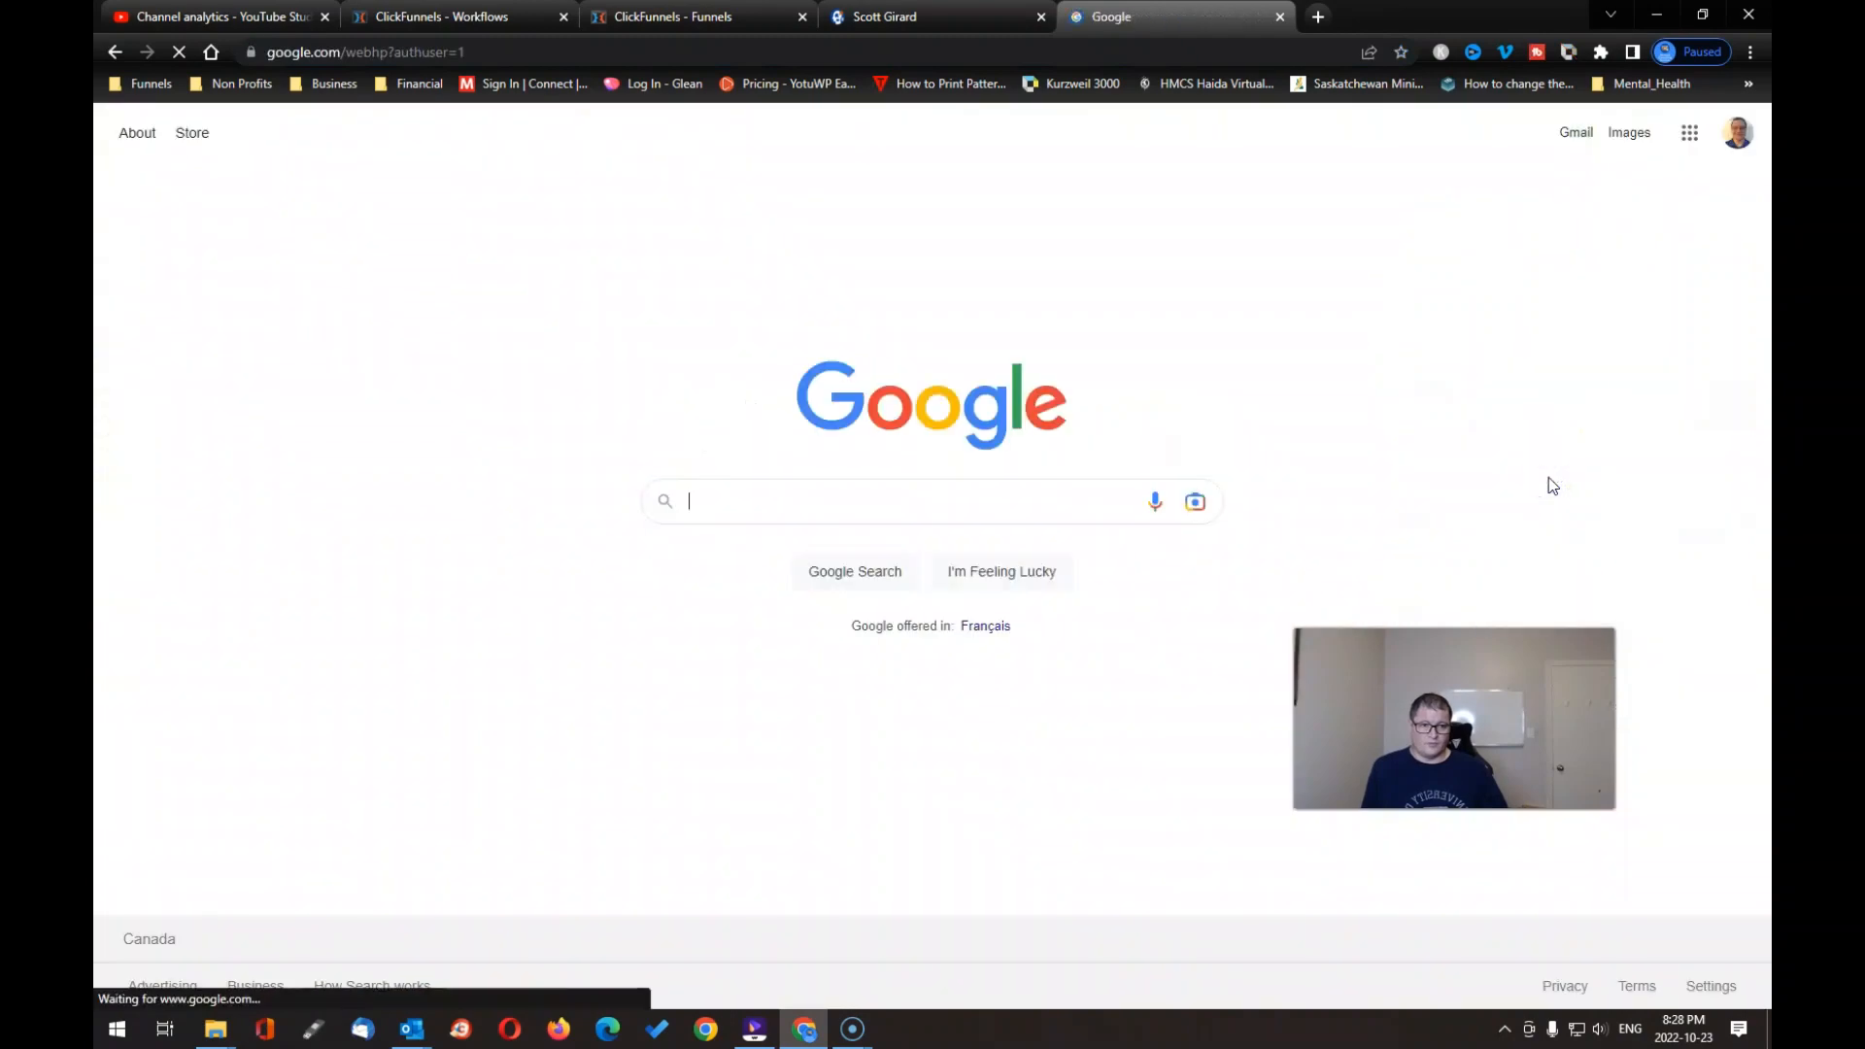
click(1575, 136)
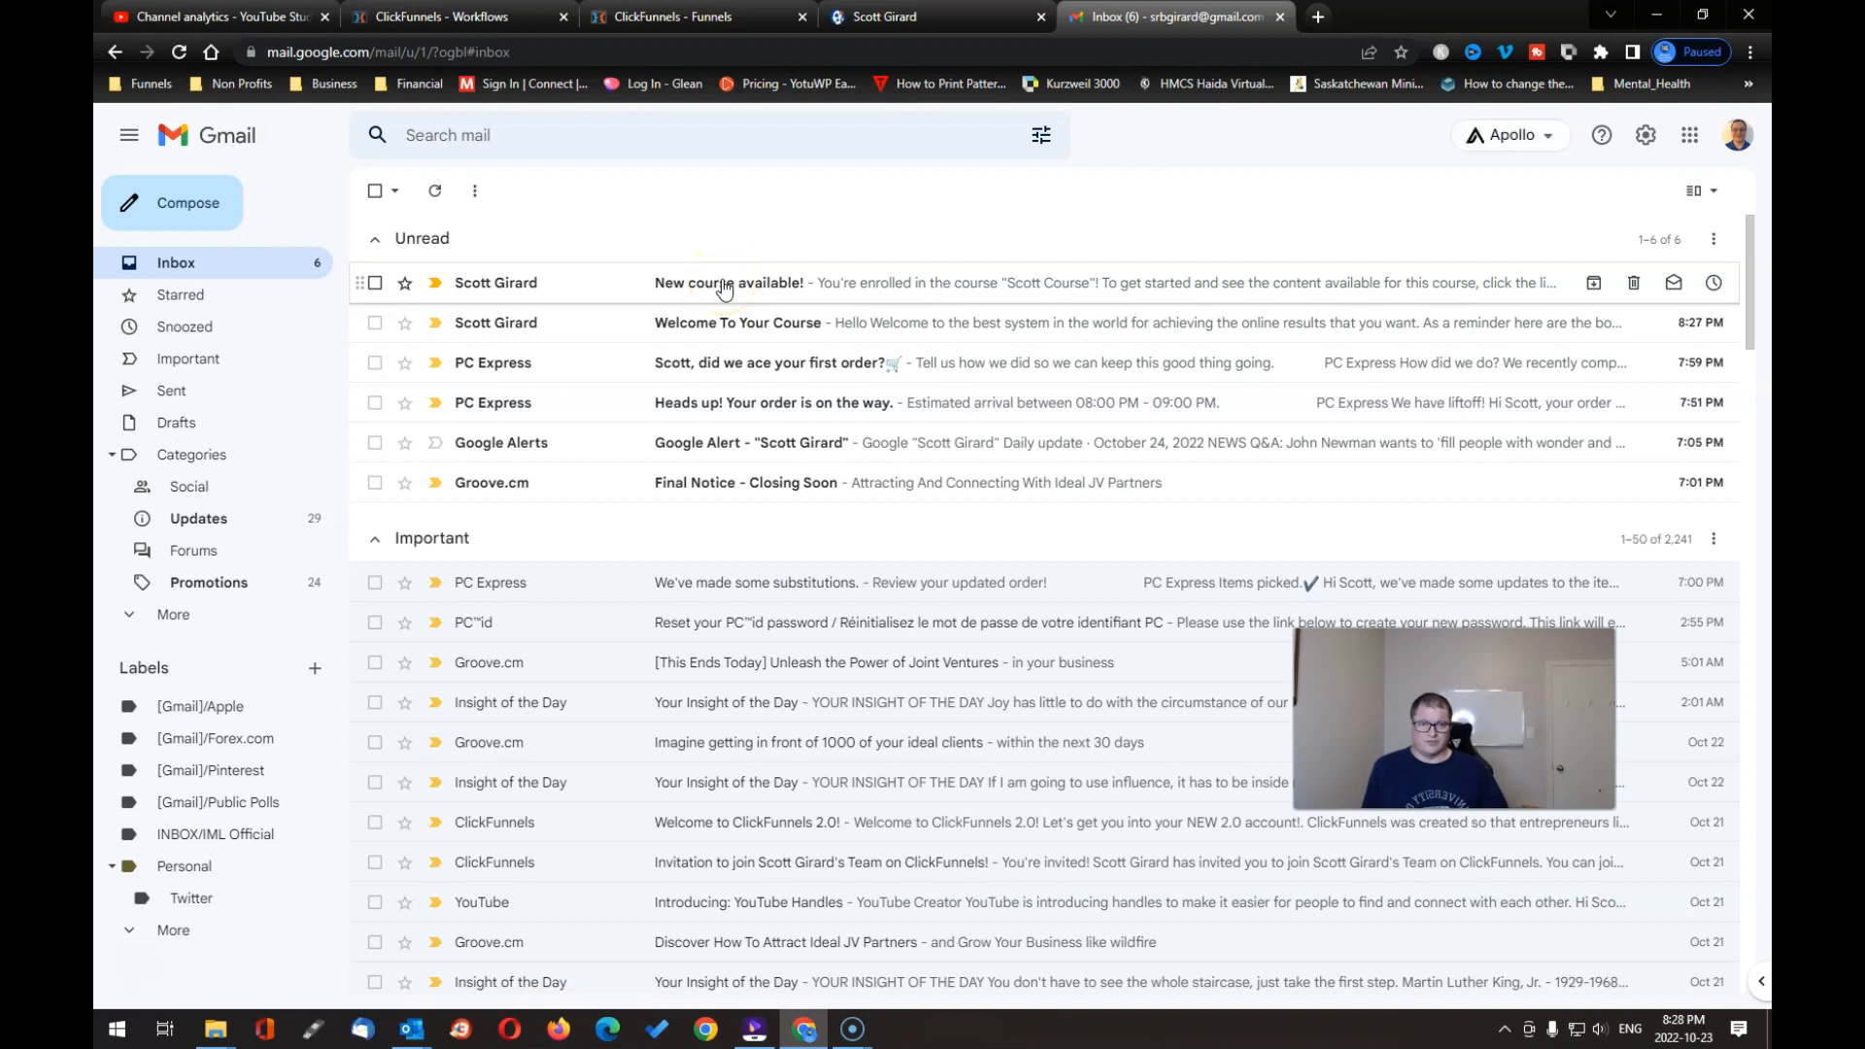
Step: Open the 'New course available!' email and follow its View the Course link to the Customer Center
click(722, 284)
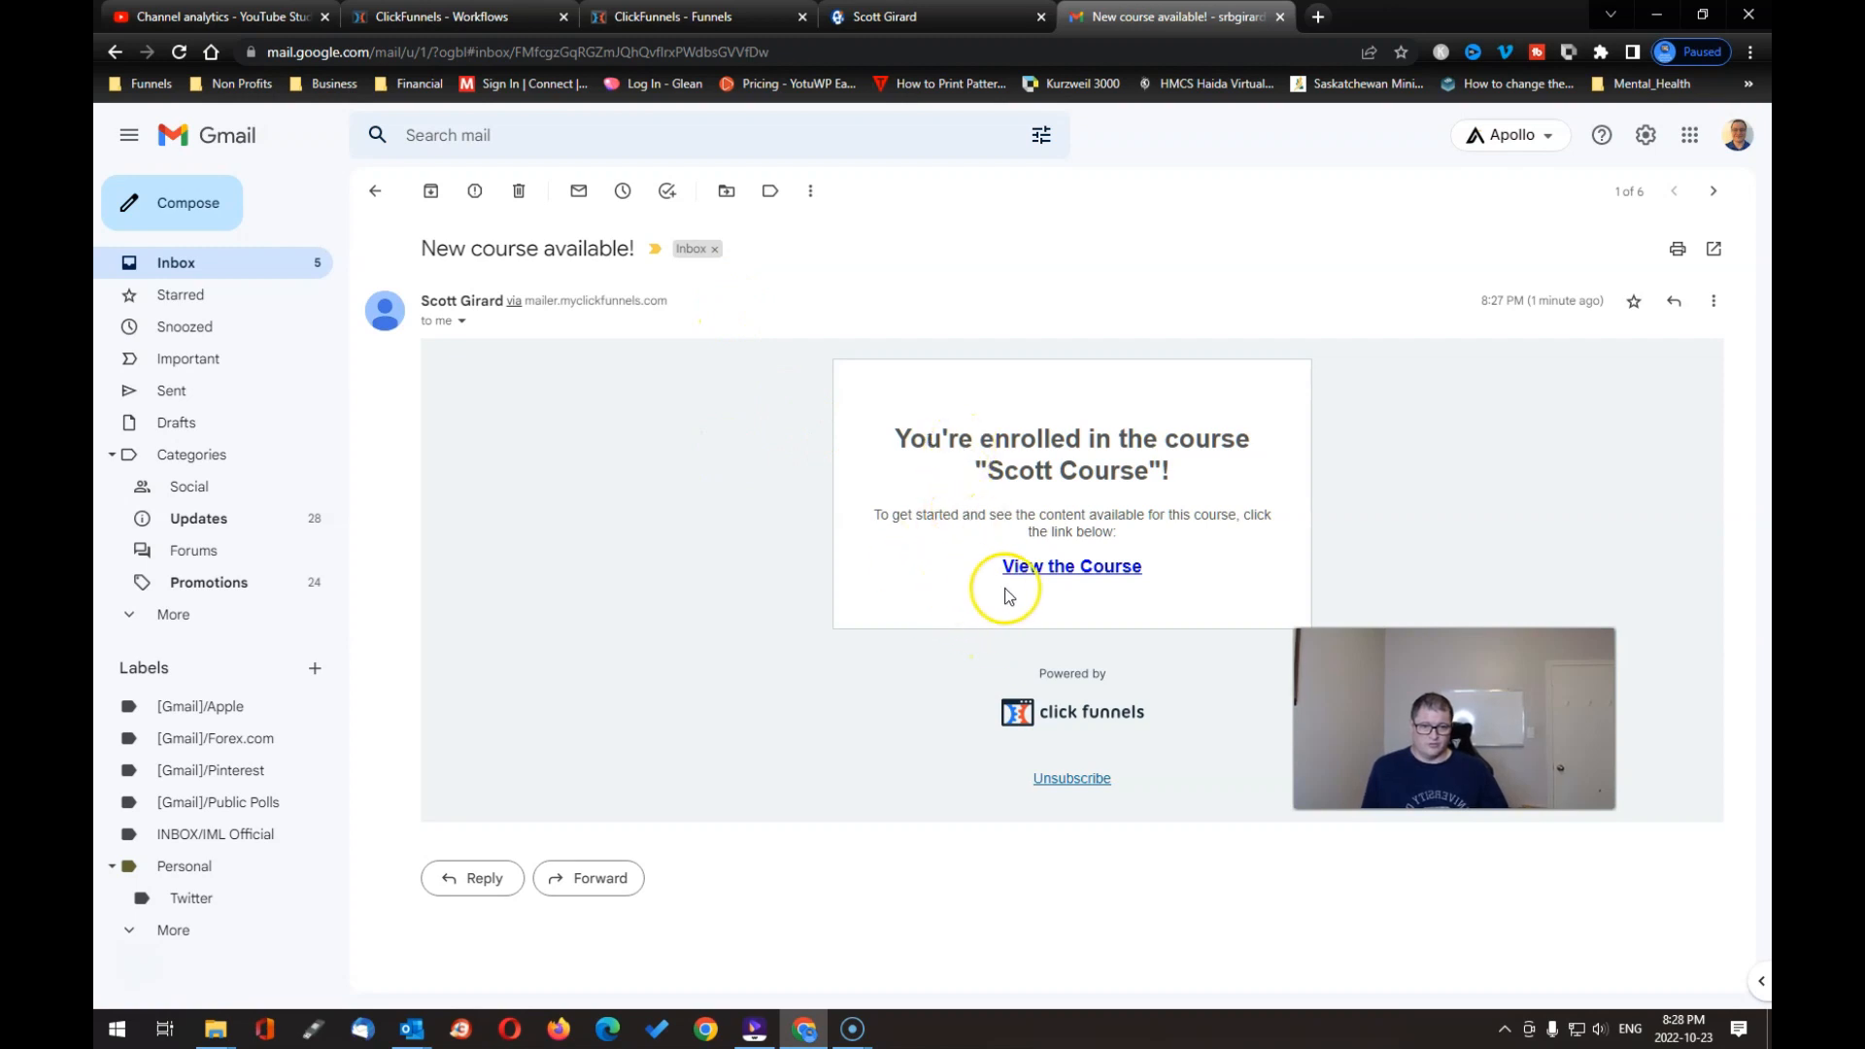
click(1076, 571)
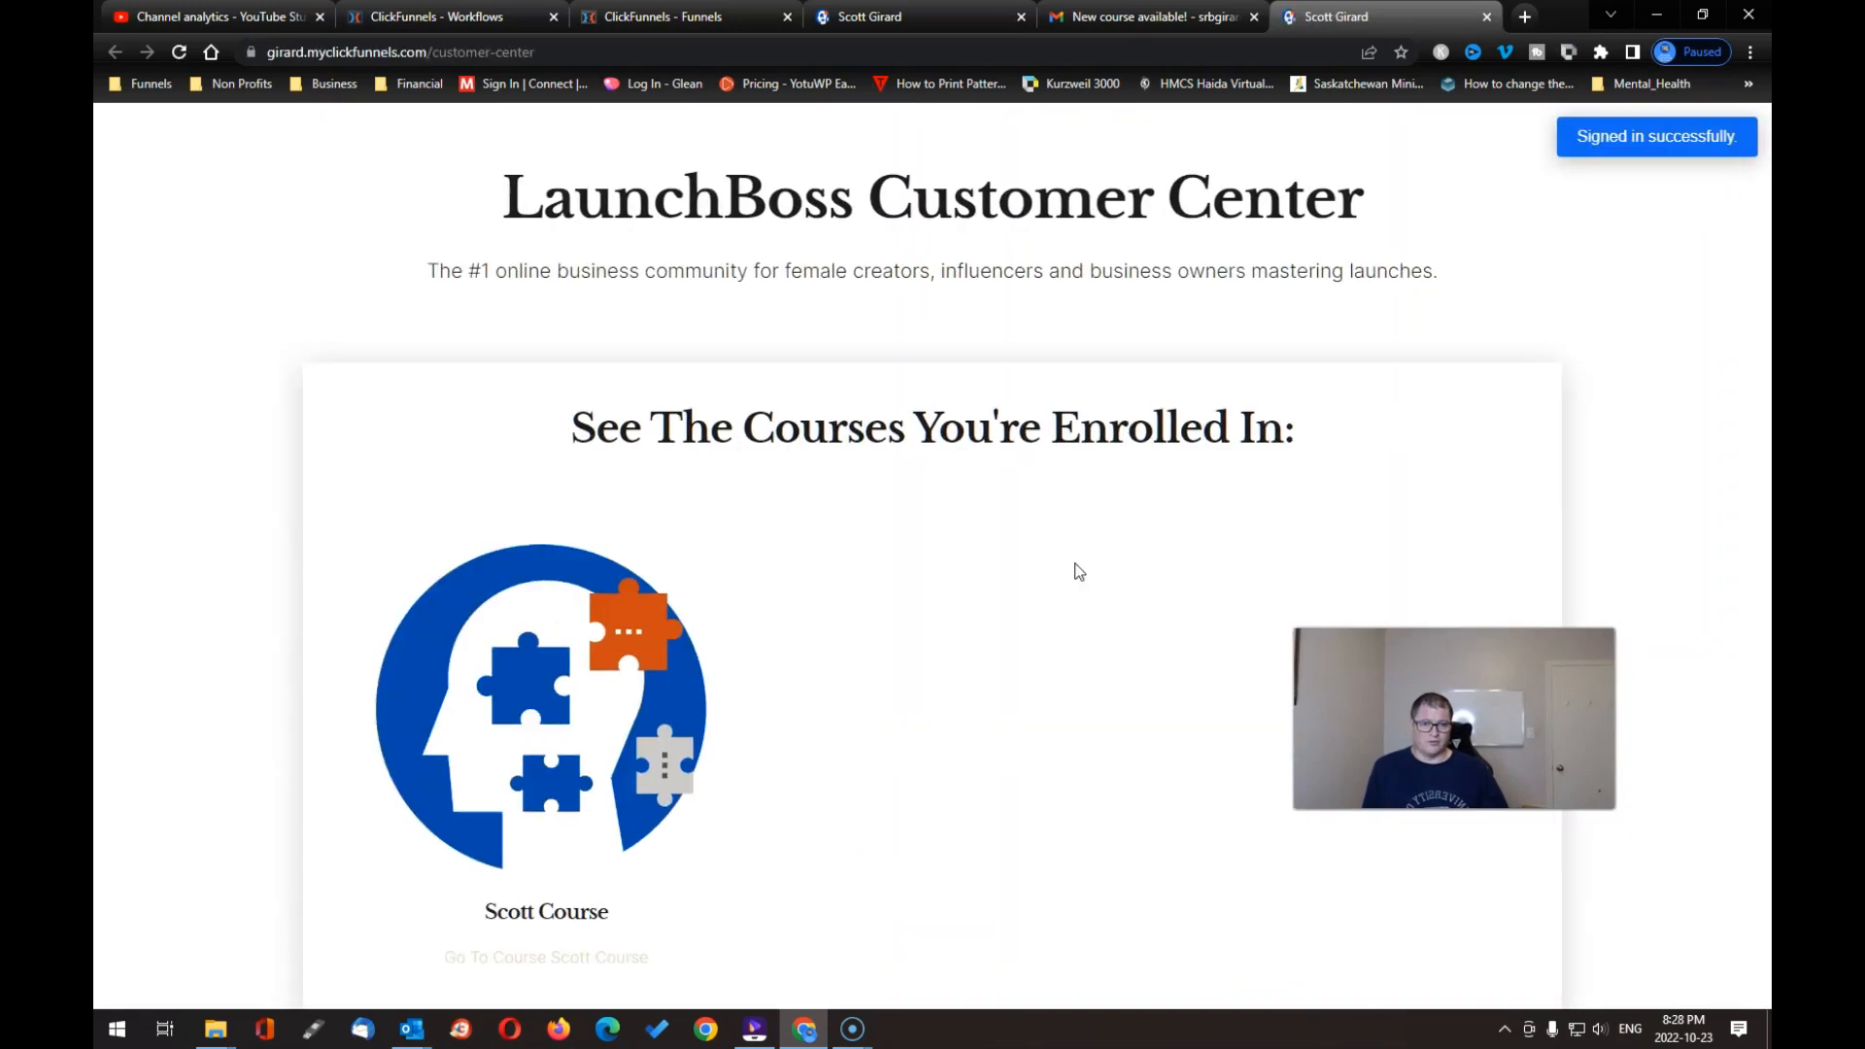
Step: Open the enrolled course's Module 1, scroll to Lesson1, then go back to the Gmail tab
click(575, 740)
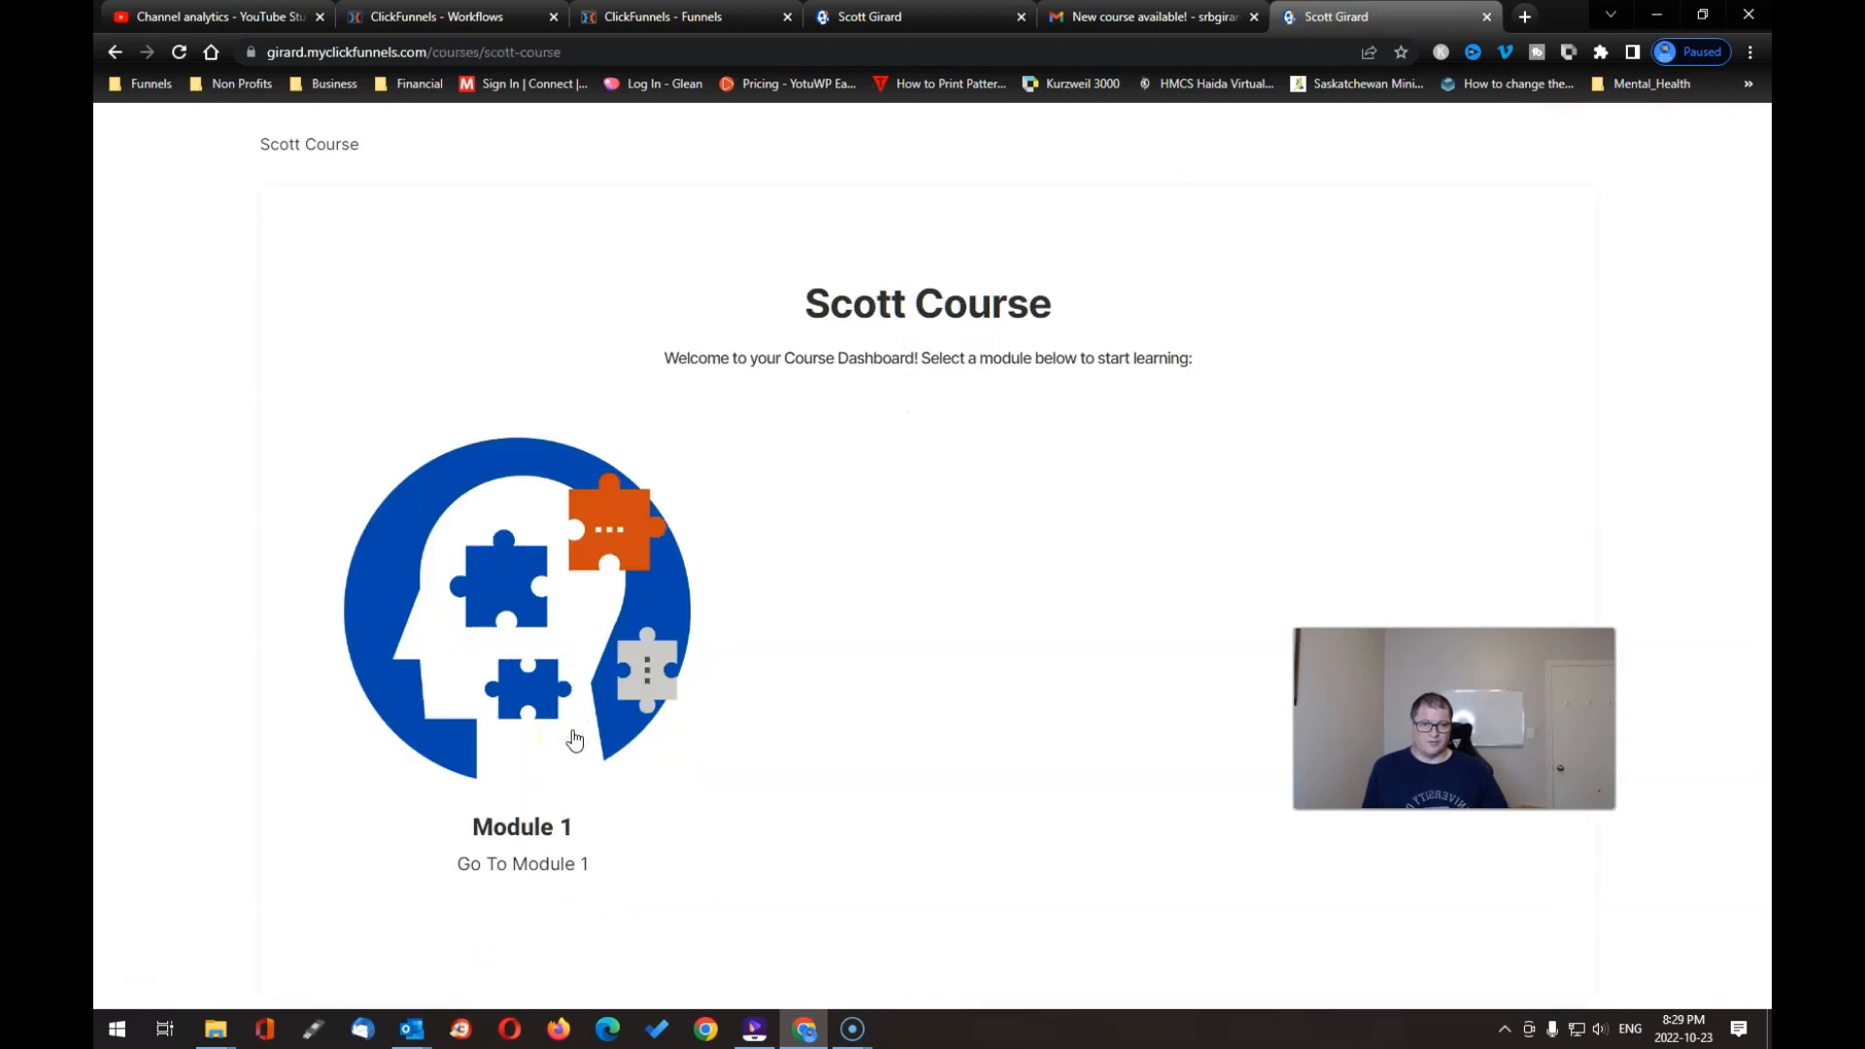
click(744, 721)
scroll(819, 709, down, 1)
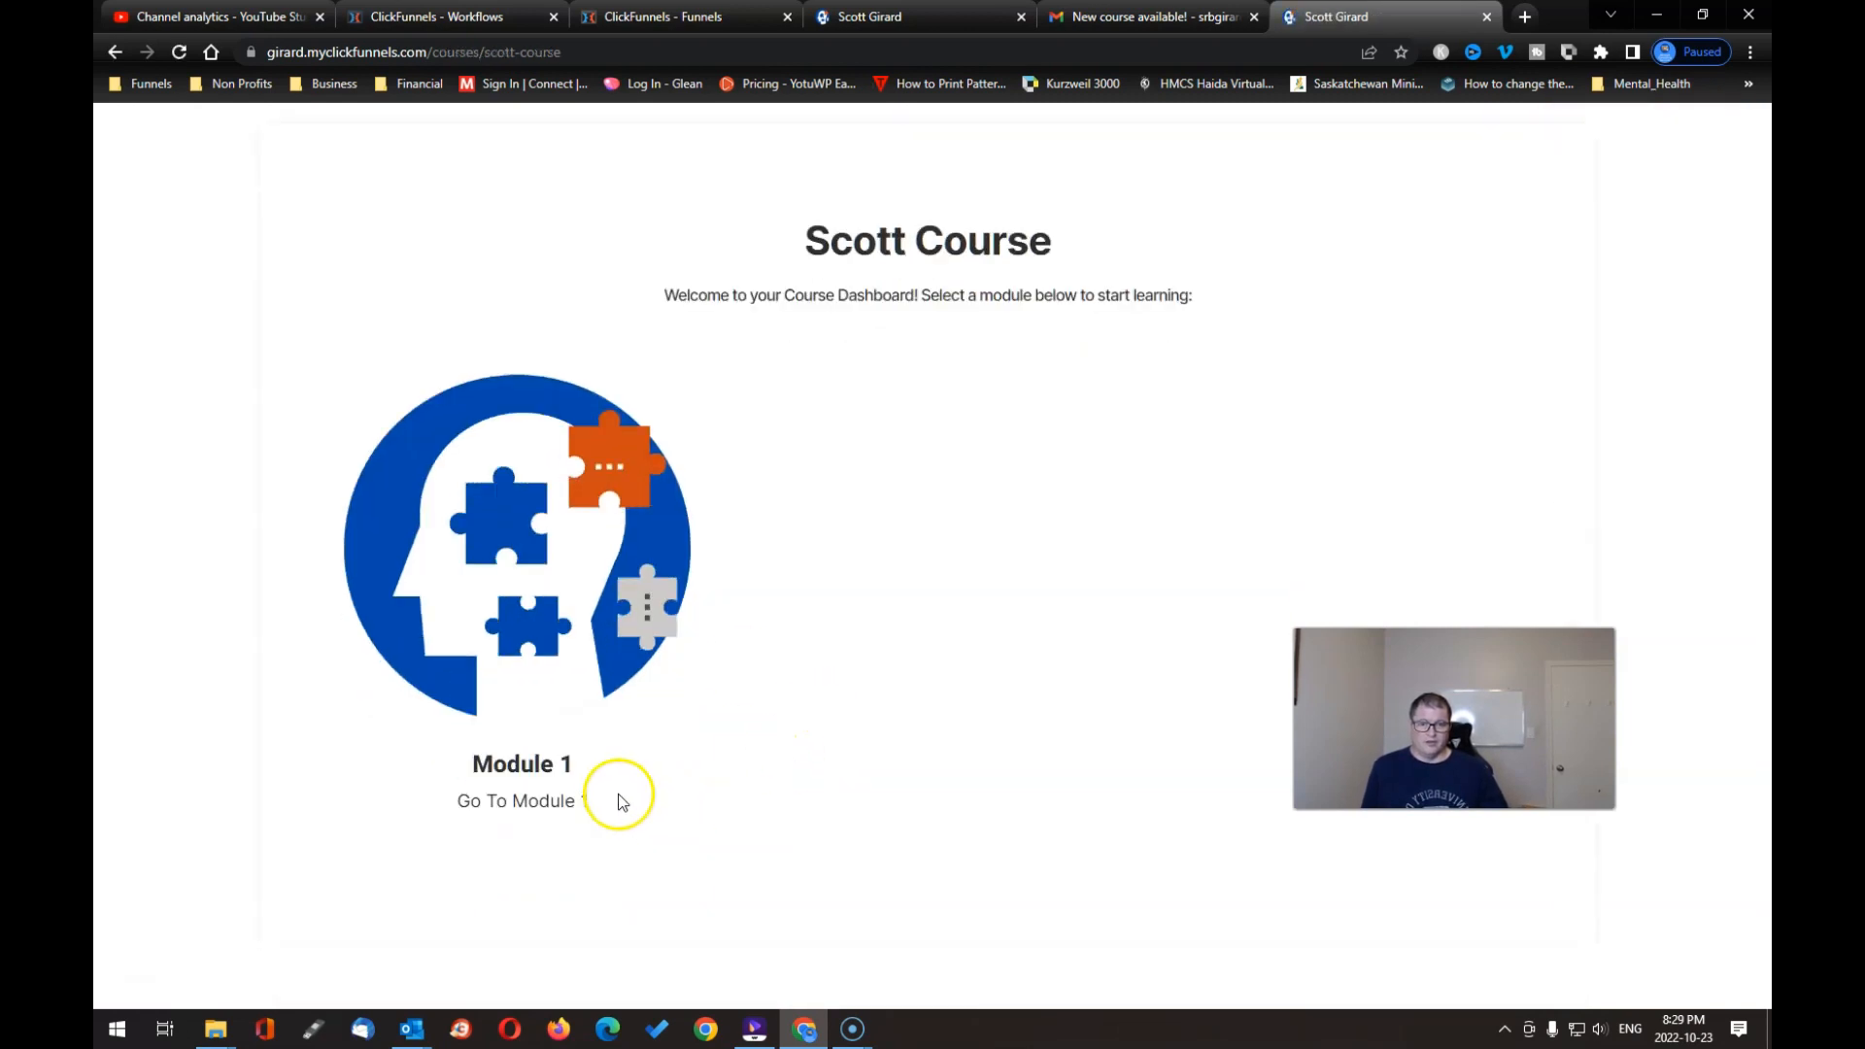
click(545, 805)
click(677, 666)
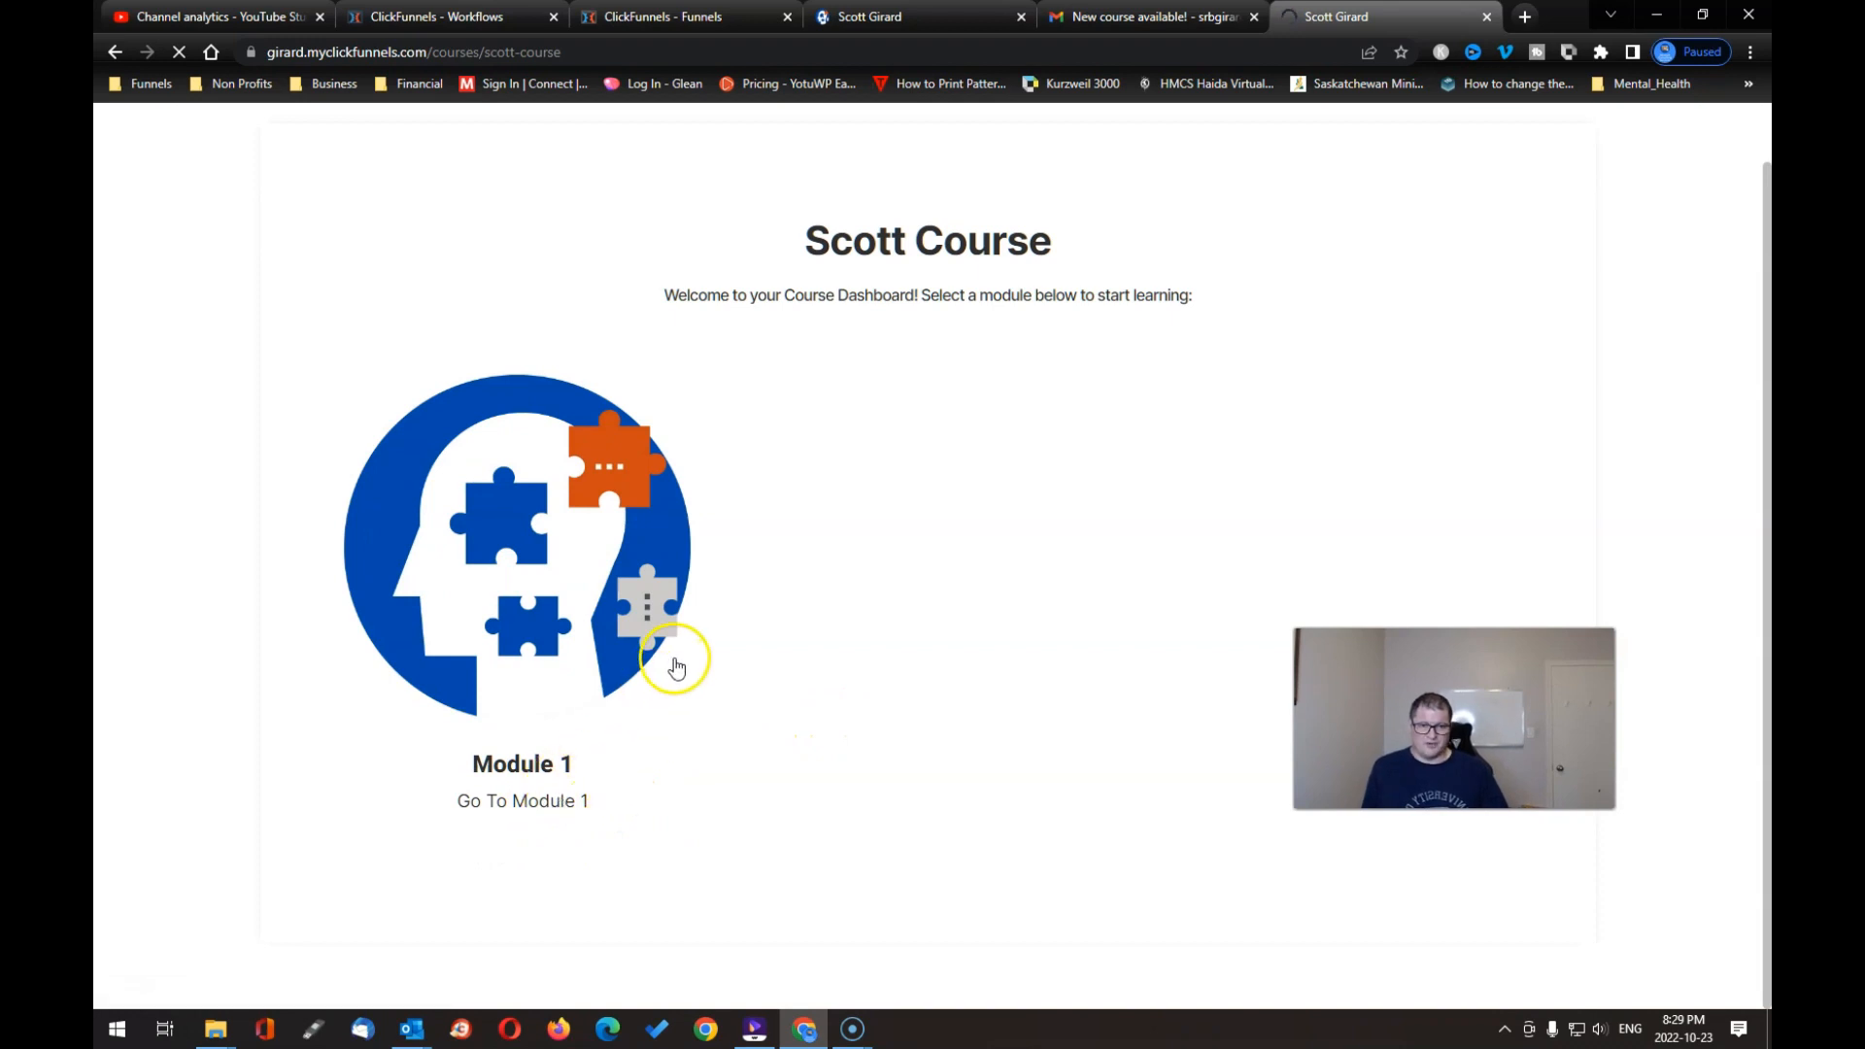
scroll(828, 574, down, 6)
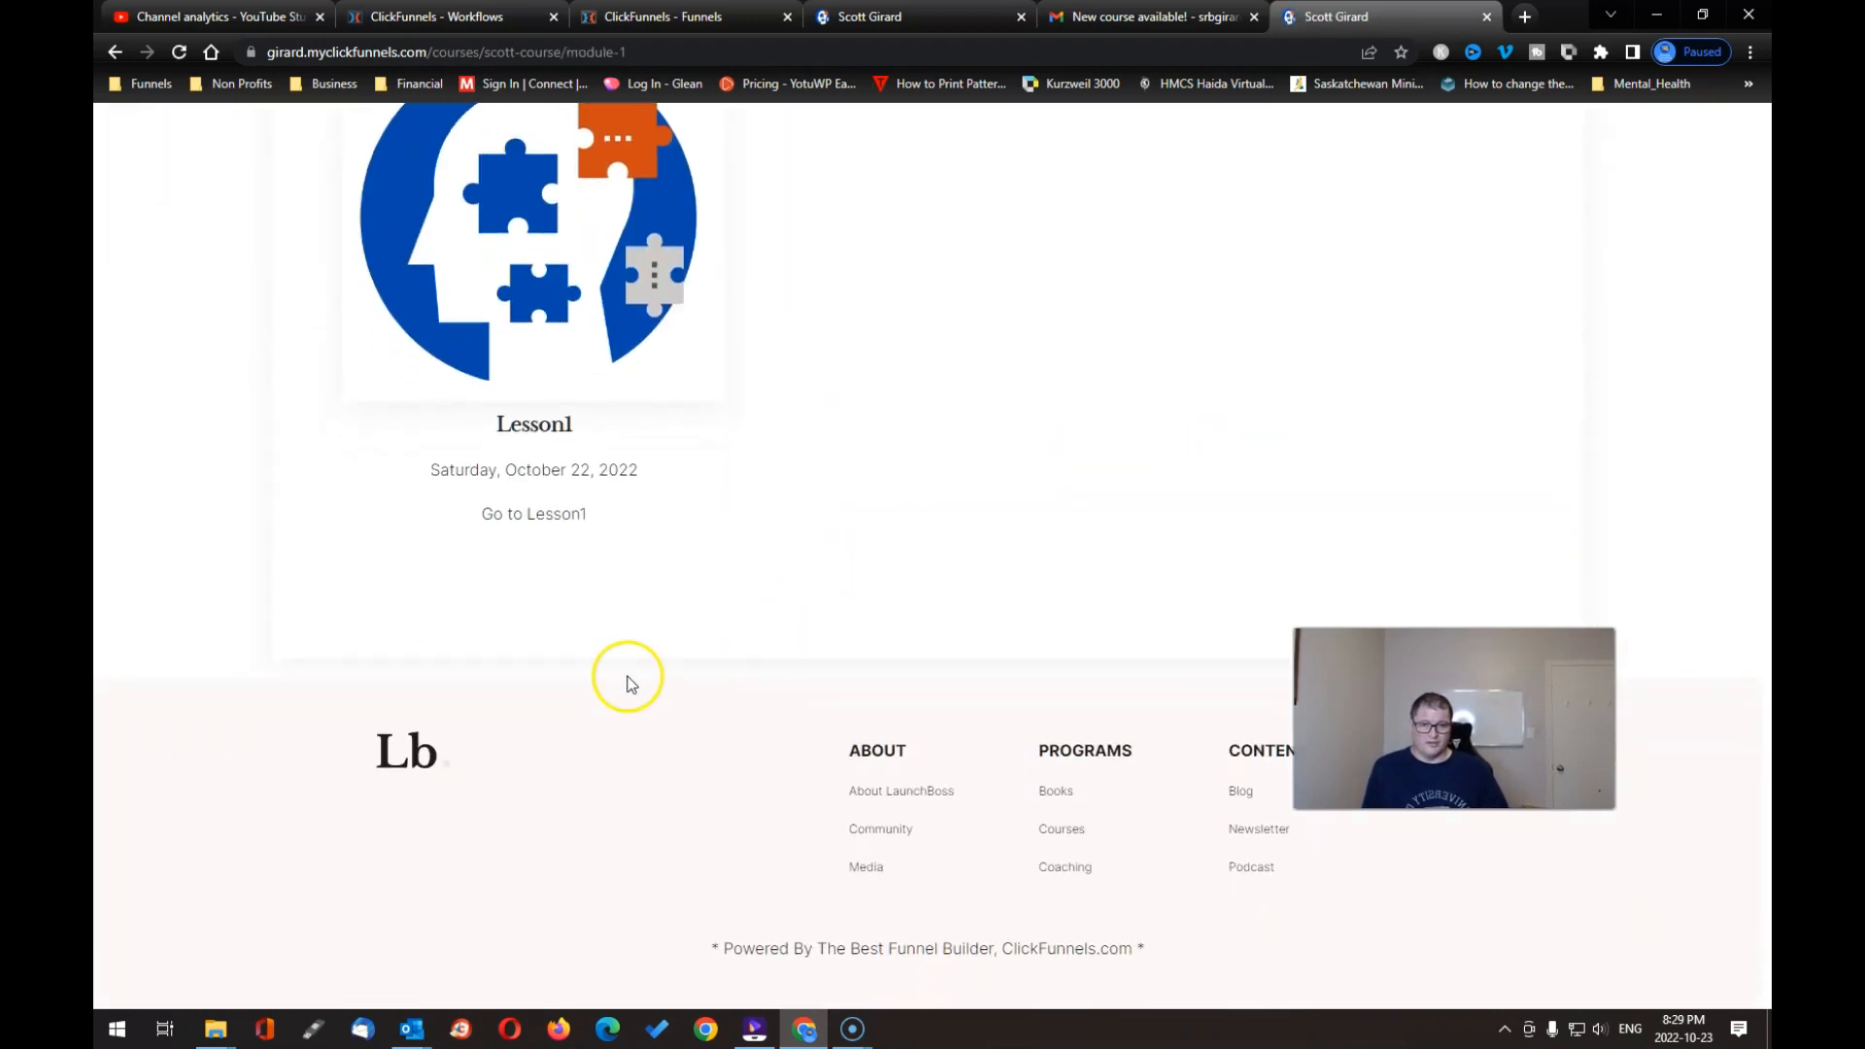
scroll(738, 678, down, 1)
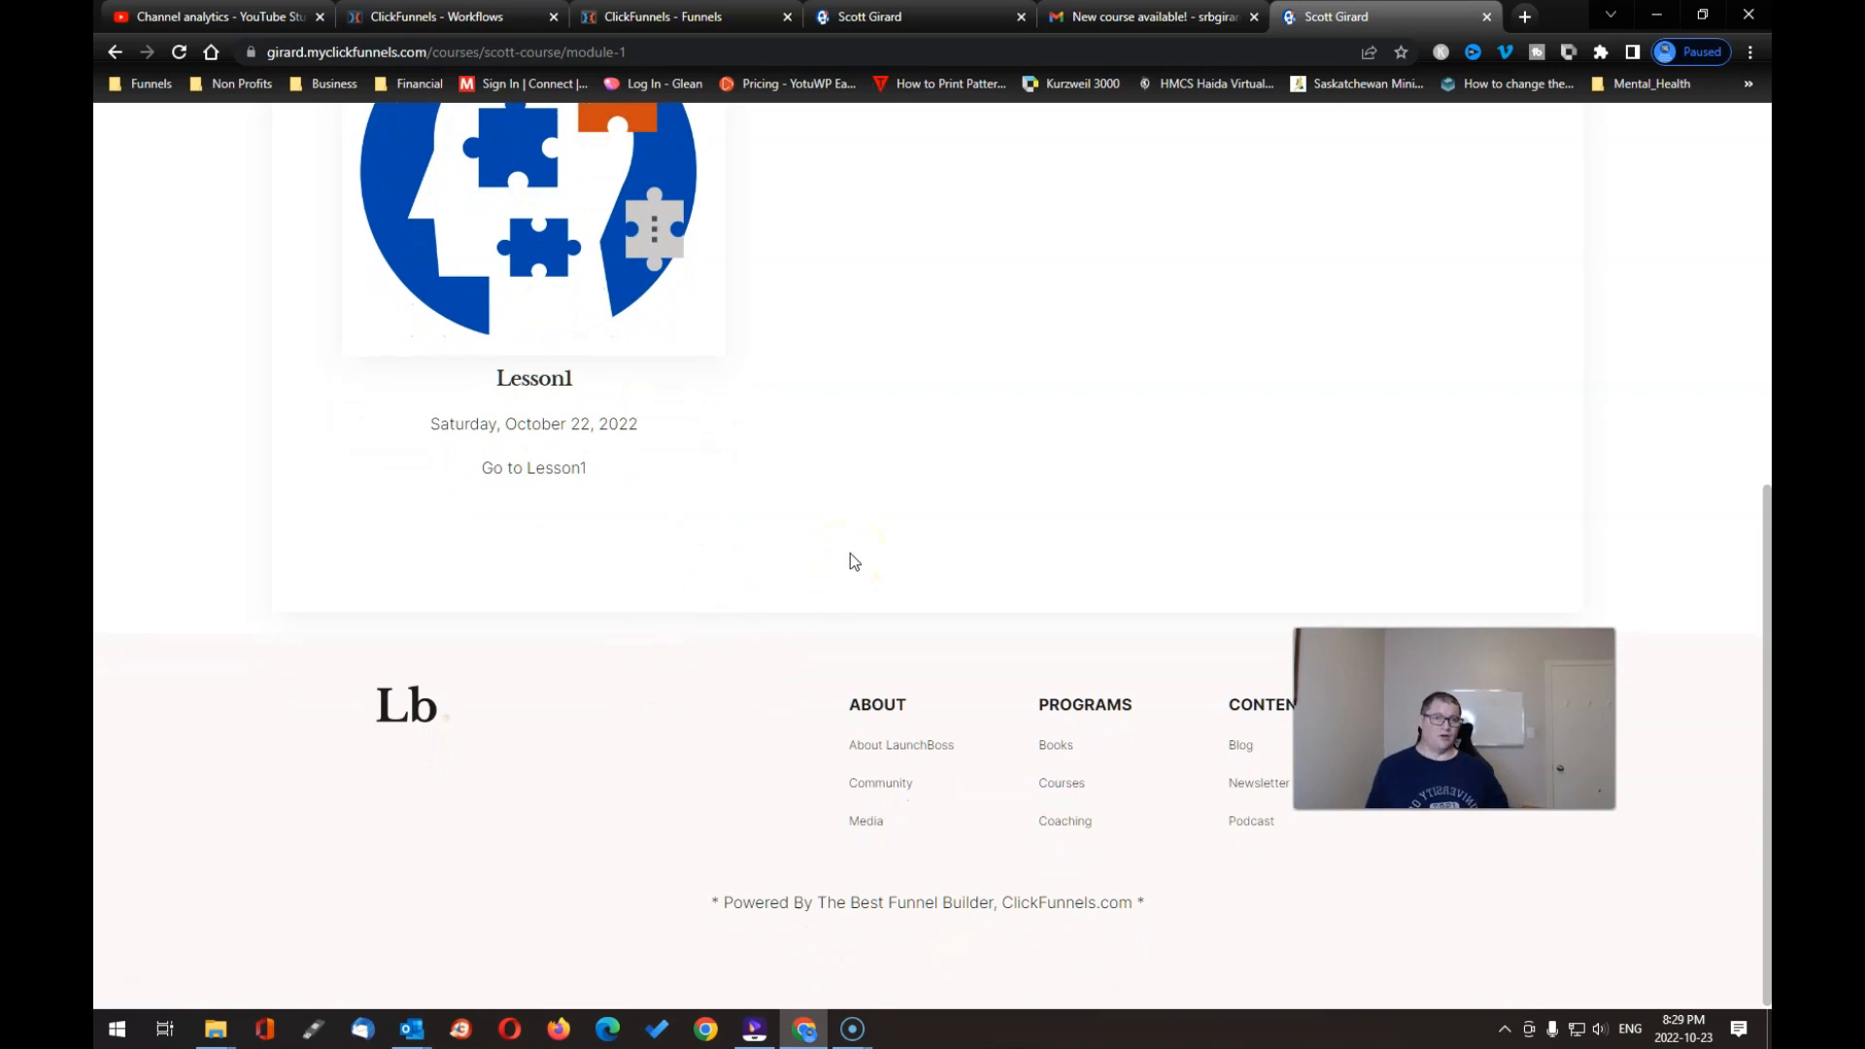
click(1100, 16)
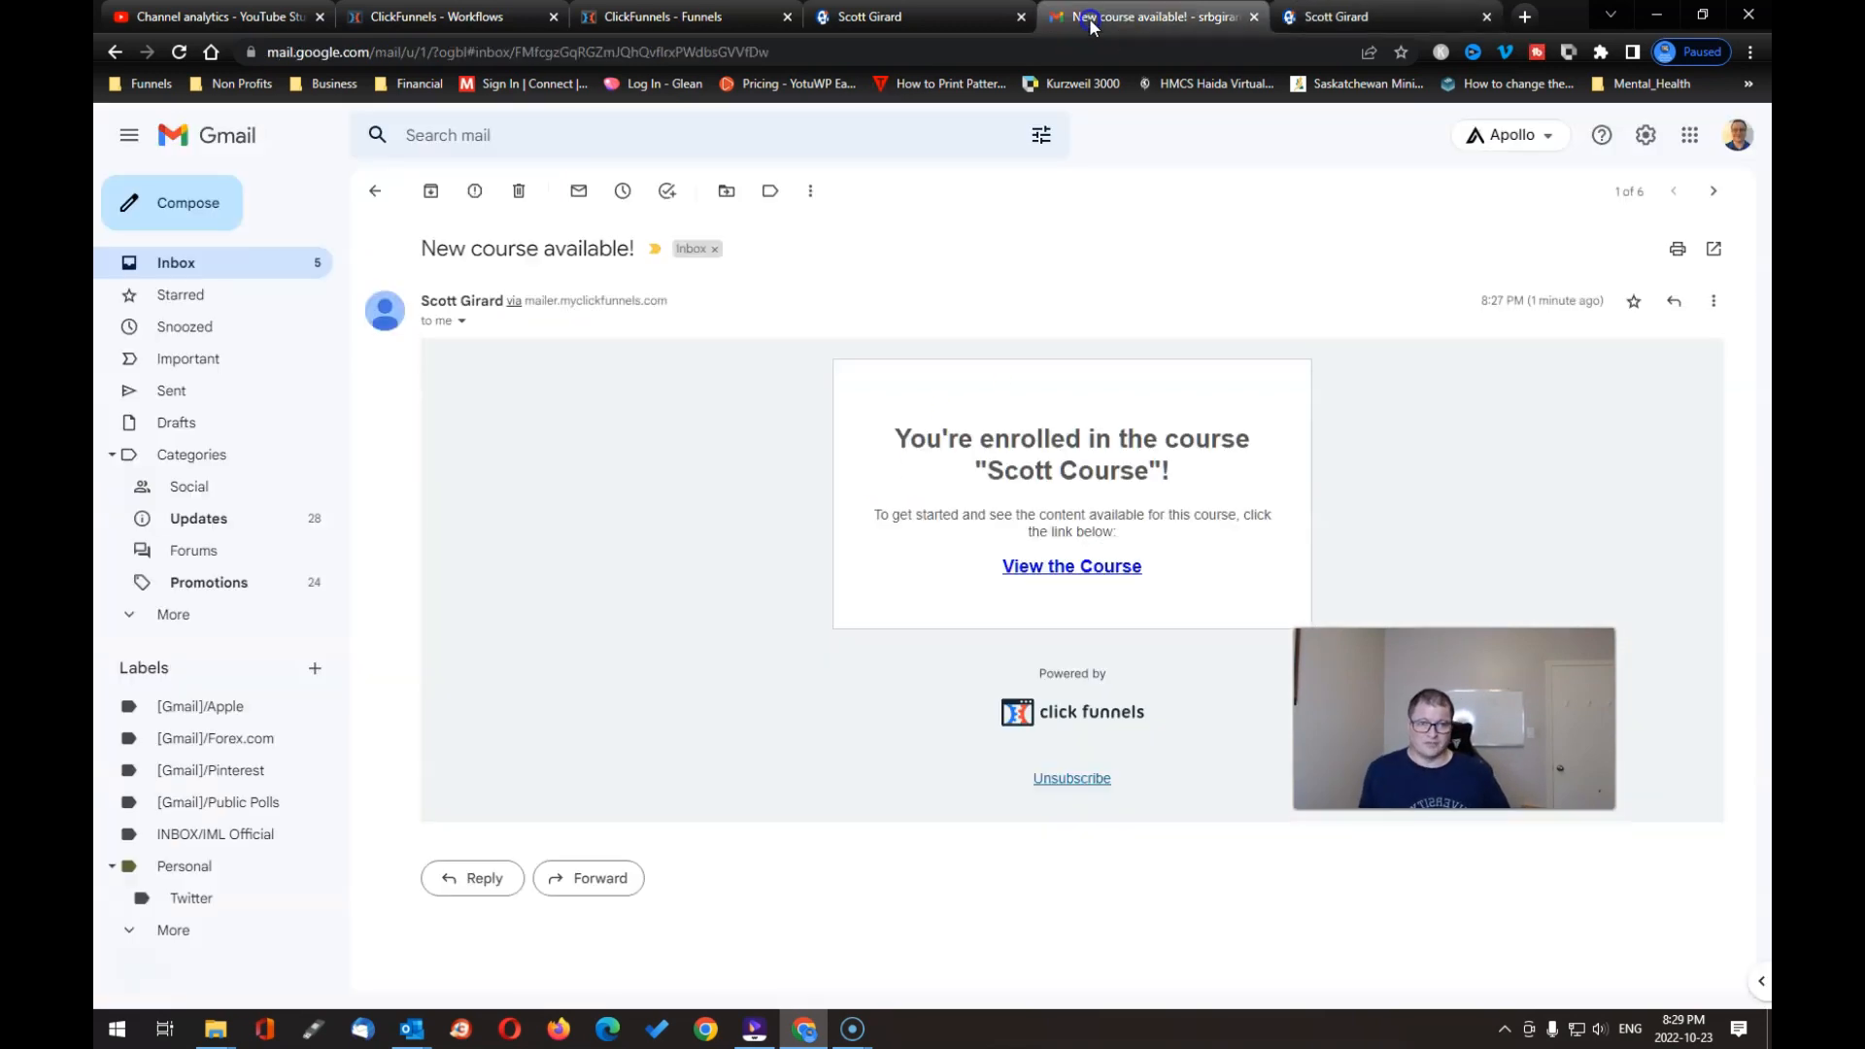
Step: Switch to the browser tab showing the funnel's product order page
click(914, 23)
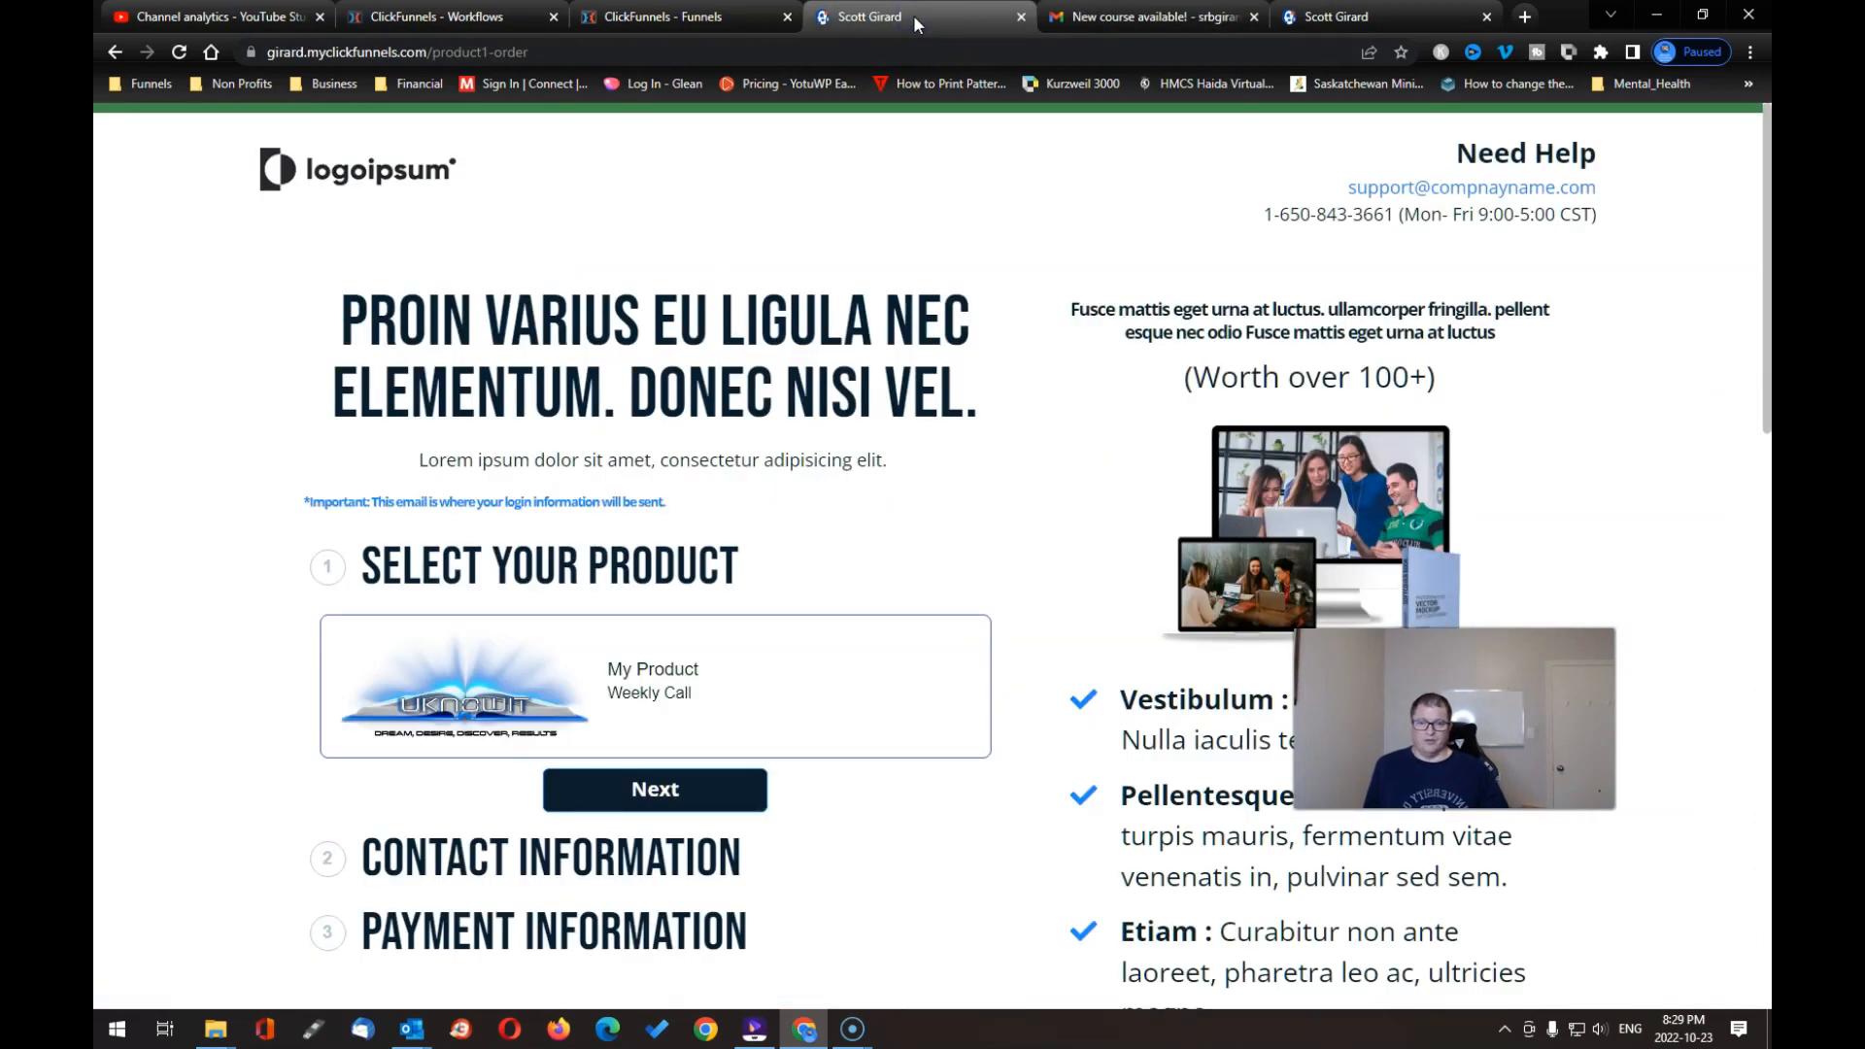